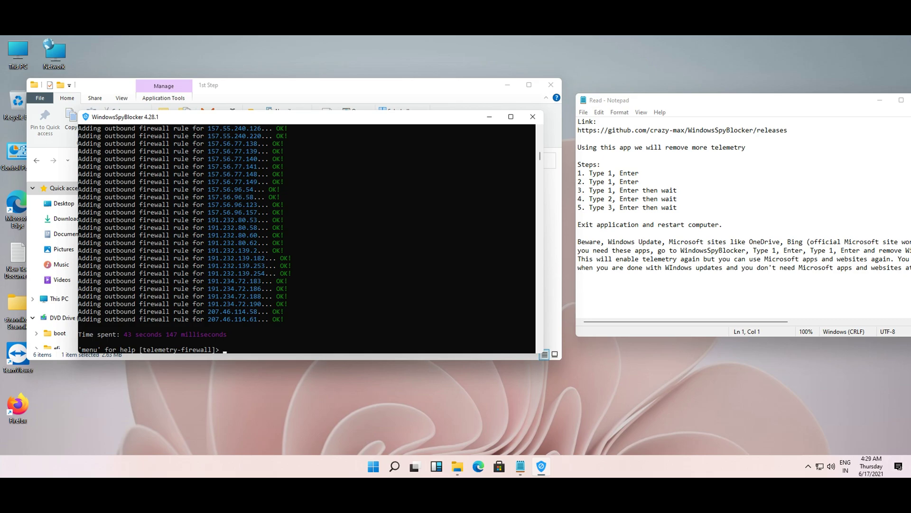
# Step: Close WindowsSpyBlocker and its notes, then open the Read file in 2nd Step's "Remove Bloatware including Microsoft Store" folder
pyautogui.hotkey('alt', 'Up')
pyautogui.hotkey('alt', 'F4')
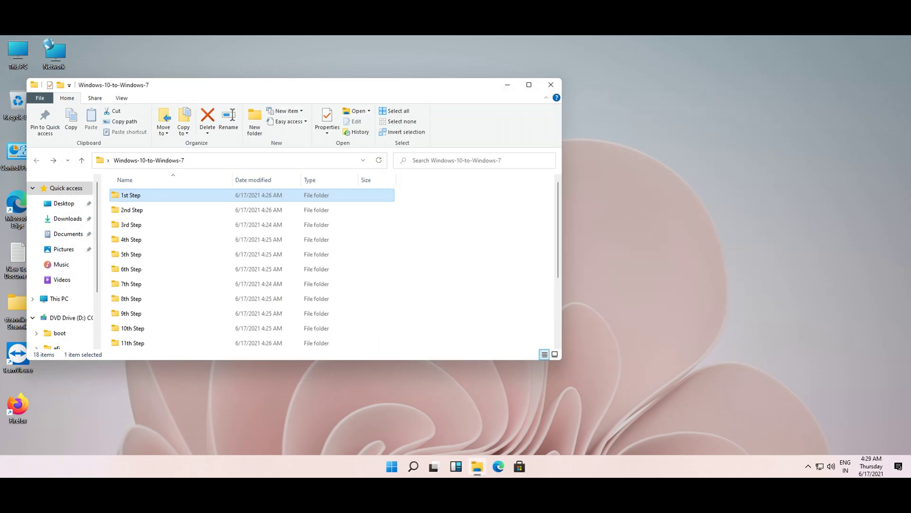
pyautogui.press('Down')
pyautogui.press('Return')
pyautogui.press('Return')
pyautogui.press('Return')
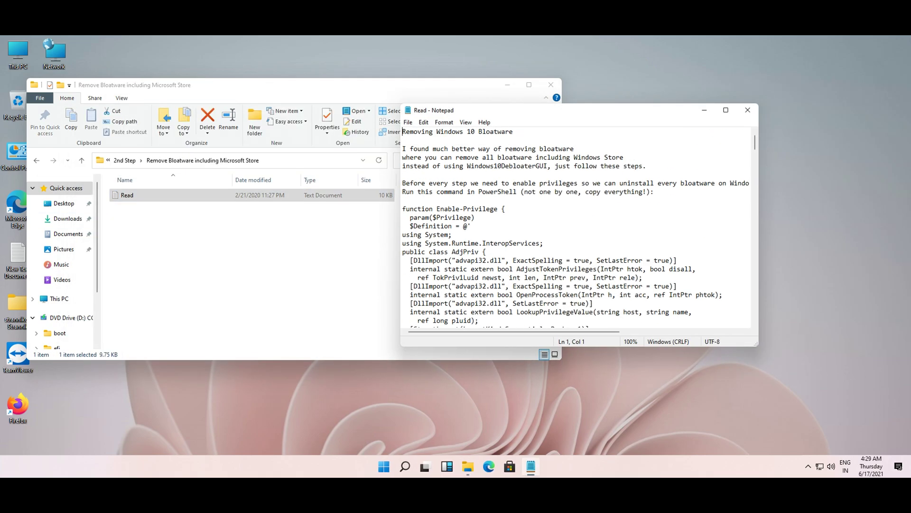
# Step: Select the whole Enable-Privilege PowerShell script in the Read notes, starting at its function line
pyautogui.press('Down')
pyautogui.press('Down')
pyautogui.press('Down')
pyautogui.press('Down')
pyautogui.press('Down')
pyautogui.press('Down')
pyautogui.press('Down')
pyautogui.press('Down')
pyautogui.press('Down')
pyautogui.hotkey('shift', 'Down')
pyautogui.hotkey('shift', 'Down')
pyautogui.hotkey('shift', 'Down')
pyautogui.hotkey('shift', 'Down')
pyautogui.hotkey('shift', 'Down')
pyautogui.hotkey('shift', 'Down')
pyautogui.hotkey('shift', 'Down')
pyautogui.hotkey('shift', 'Down')
pyautogui.hotkey('shift', 'Down')
pyautogui.hotkey('shift', 'Down')
pyautogui.hotkey('shift', 'Down')
pyautogui.hotkey('shift', 'Down')
pyautogui.hotkey('shift', 'Down')
pyautogui.hotkey('shift', 'End')
pyautogui.hotkey('shift', 'pagedown')
pyautogui.hotkey('shift', 'pagedown')
pyautogui.hotkey('shift', 'pagedown')
pyautogui.hotkey('shift', 'pagedown')
pyautogui.hotkey('shift', 'pagedown')
pyautogui.hotkey('shift', 'pagedown')
pyautogui.hotkey('shift', 'pagedown')
pyautogui.hotkey('shift', 'pagedown')
pyautogui.hotkey('shift', 'pagedown')
pyautogui.hotkey('shift', 'pagedown')
pyautogui.hotkey('shift', 'pagedown')
pyautogui.hotkey('shift', 'Up')
pyautogui.hotkey('shift', 'Up')
pyautogui.hotkey('shift', 'Up')
pyautogui.hotkey('shift', 'Up')
pyautogui.hotkey('shift', 'Up')
pyautogui.hotkey('shift', 'Up')
pyautogui.hotkey('shift', 'Up')
pyautogui.hotkey('shift', 'Up')
pyautogui.hotkey('shift', 'Up')
pyautogui.hotkey('shift', 'Up')
pyautogui.hotkey('shift', 'Up')
pyautogui.hotkey('shift', 'Up')
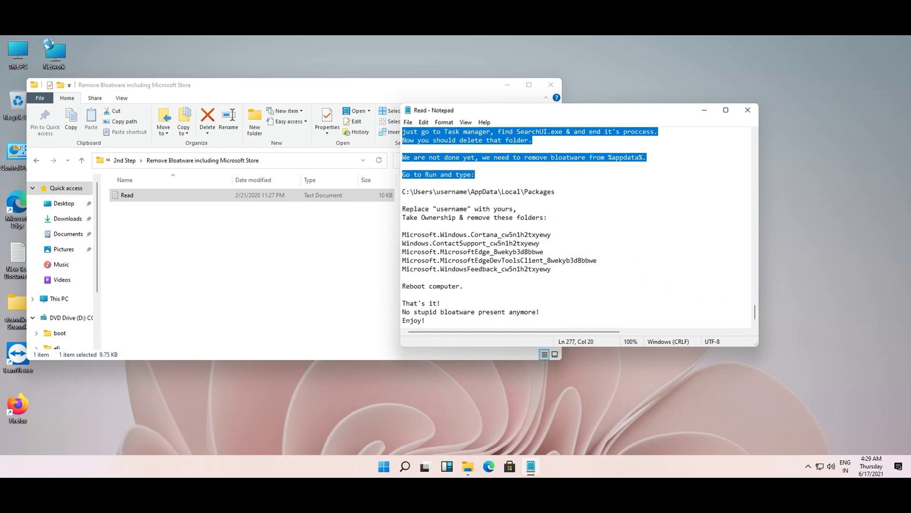
pyautogui.hotkey('shift', 'pageup')
pyautogui.hotkey('shift', 'pageup')
pyautogui.hotkey('shift', 'pageup')
pyautogui.hotkey('shift', 'pageup')
pyautogui.hotkey('shift', 'pageup')
pyautogui.hotkey('shift', 'pageup')
pyautogui.hotkey('shift', 'pageup')
pyautogui.hotkey('shift', 'pageup')
pyautogui.hotkey('shift', 'pageup')
pyautogui.hotkey('shift', 'pageup')
pyautogui.hotkey('shift', 'Down')
pyautogui.hotkey('shift', 'Down')
pyautogui.hotkey('shift', 'Down')
pyautogui.hotkey('shift', 'Down')
pyautogui.hotkey('shift', 'Down')
pyautogui.hotkey('shift', 'Down')
pyautogui.hotkey('shift', 'Down')
pyautogui.hotkey('shift', 'Down')
pyautogui.hotkey('shift', 'Down')
pyautogui.hotkey('shift', 'Down')
pyautogui.hotkey('shift', 'Down')
pyautogui.hotkey('shift', 'Down')
pyautogui.hotkey('shift', 'Down')
pyautogui.hotkey('shift', 'Down')
pyautogui.hotkey('shift', 'Down')
pyautogui.hotkey('shift', 'Down')
pyautogui.hotkey('shift', 'Down')
pyautogui.hotkey('shift', 'Down')
pyautogui.hotkey('shift', 'Down')
pyautogui.hotkey('shift', 'Down')
# Step: Open PowerShell from the Run prompt and paste the copied Enable-Privilege script into it
pyautogui.press('super+r')
pyautogui.write('powershell')
pyautogui.press('Return')
pyautogui.hotkey('ctrl', 'v')
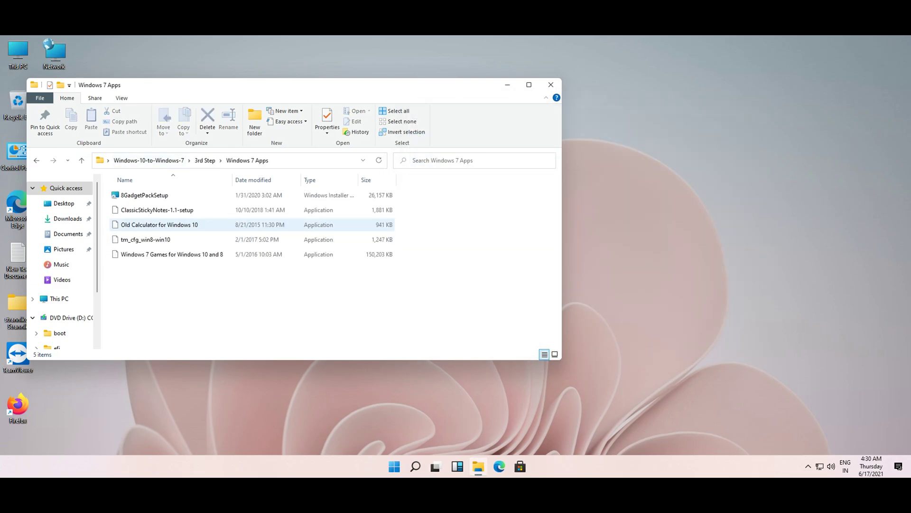
# Step: Install 8GadgetPack from 8GadgetPackSetup in the Windows 7 Apps folder
pyautogui.doubleClick(144, 195)
pyautogui.press('Return')
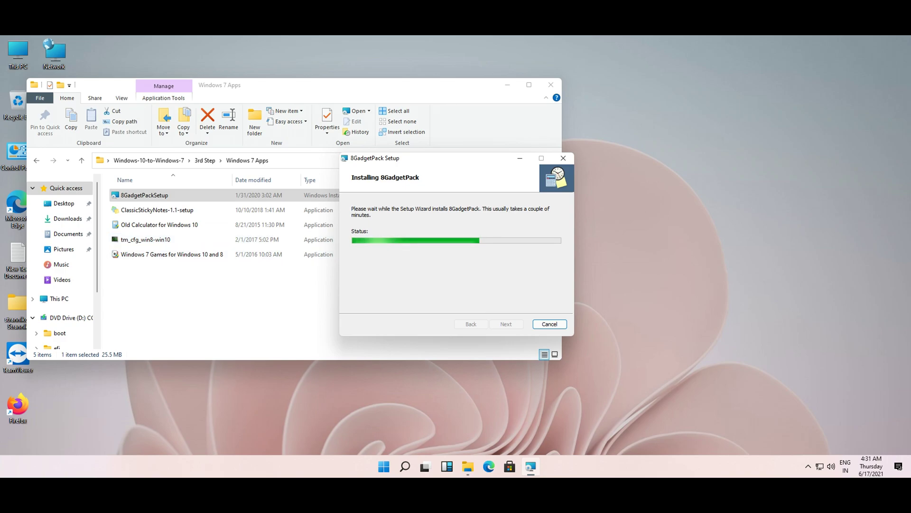
pyautogui.click(506, 323)
# Step: Install Old Calculator for Windows 10 with English as the installer language and finish its setup wizard
pyautogui.doubleClick(159, 224)
pyautogui.click(407, 318)
pyautogui.press('Return')
pyautogui.press('Escape')
pyautogui.press('Return')
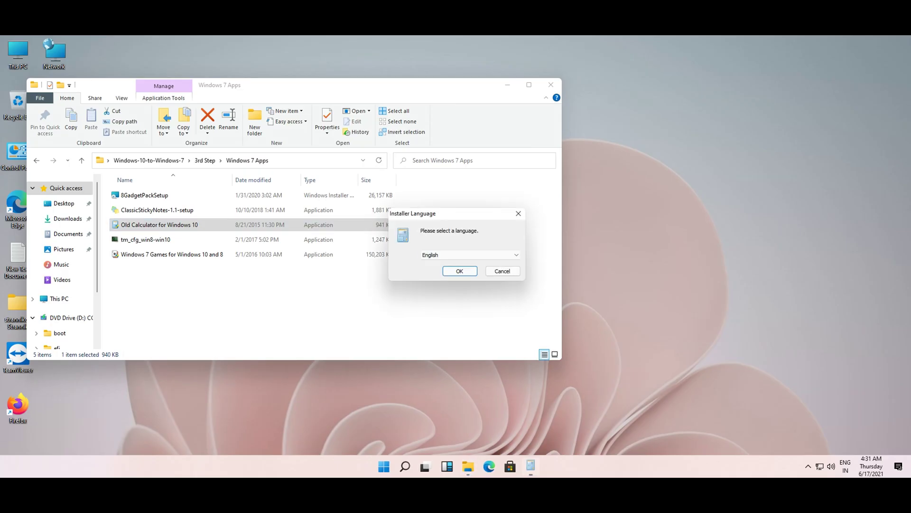
pyautogui.hotkey('alt', 'Down')
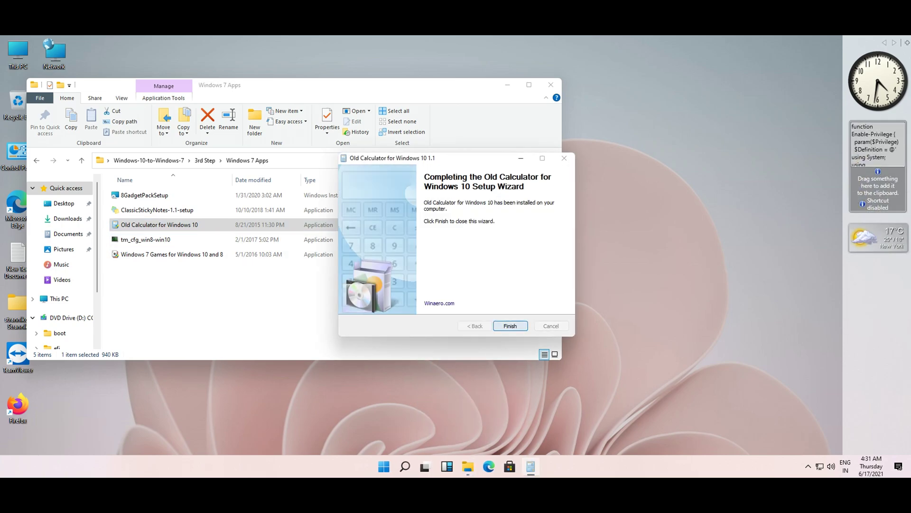
pyautogui.press('Return')
# Step: Run calc to check the installed classic calculator and close it
pyautogui.press('super+r')
pyautogui.write('calc')
pyautogui.press('Return')
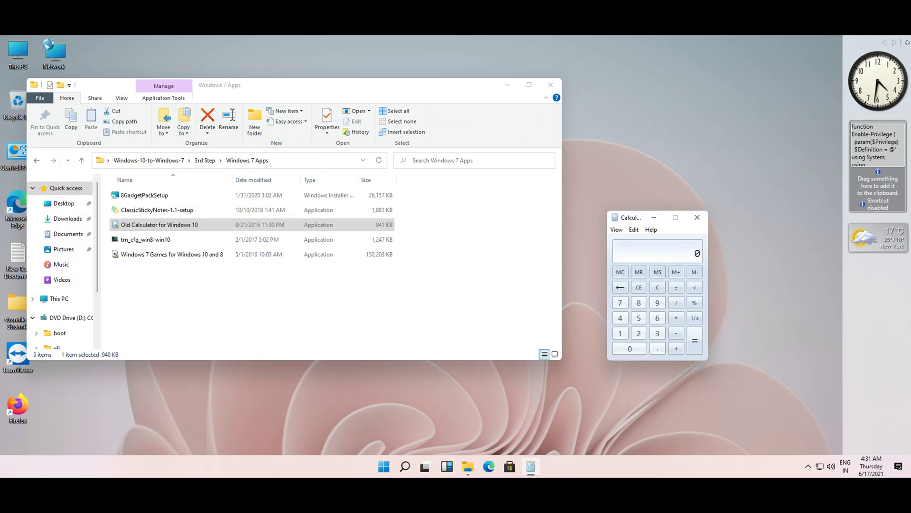
pyautogui.hotkey('alt', 'F4')
# Step: Install the classic sticky notes app from ClassicStickyNotes-1.1-setup and dismiss the note it opens
pyautogui.doubleClick(157, 210)
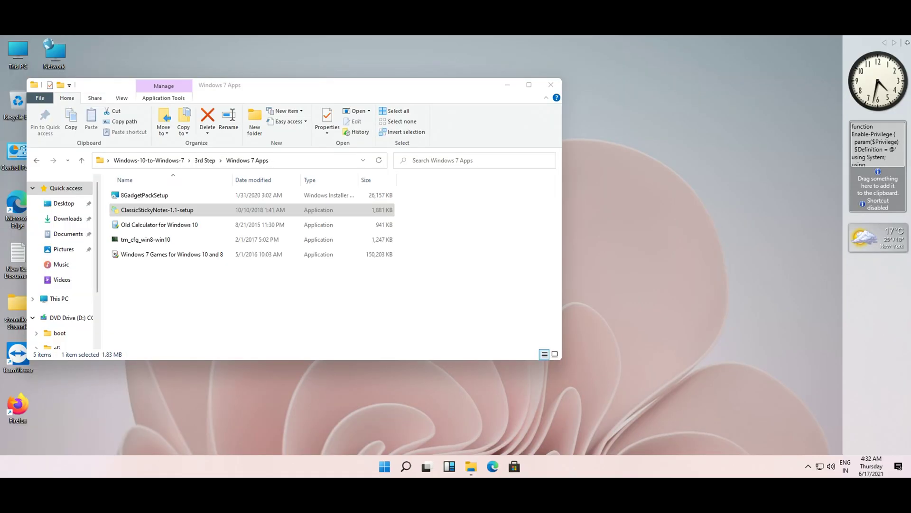
pyautogui.press('Return')
pyautogui.press('Return')
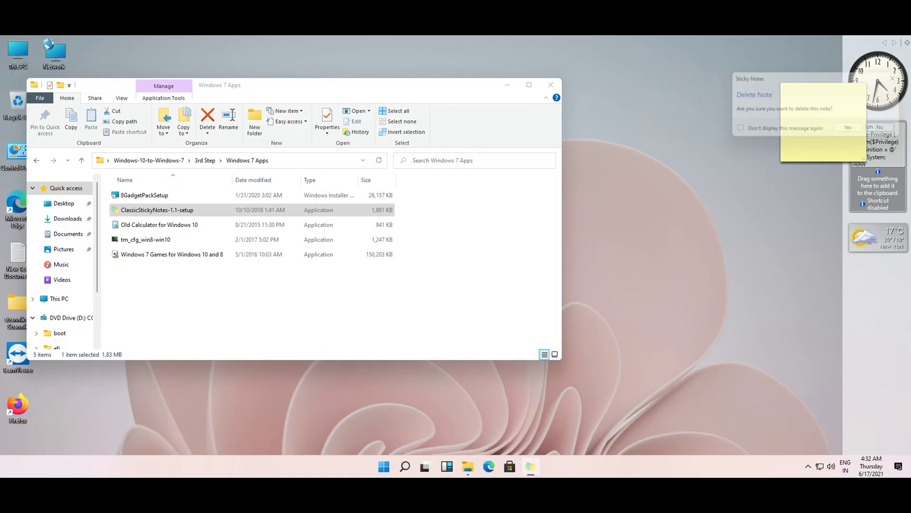
pyautogui.press('Down')
pyautogui.press('Return')
pyautogui.press('Escape')
# Step: Run the tm_cfg_win8-win10 installer with administrator approval and complete the classic Task Manager setup
pyautogui.press('Down')
pyautogui.press('Return')
pyautogui.hotkey('alt', 'y')
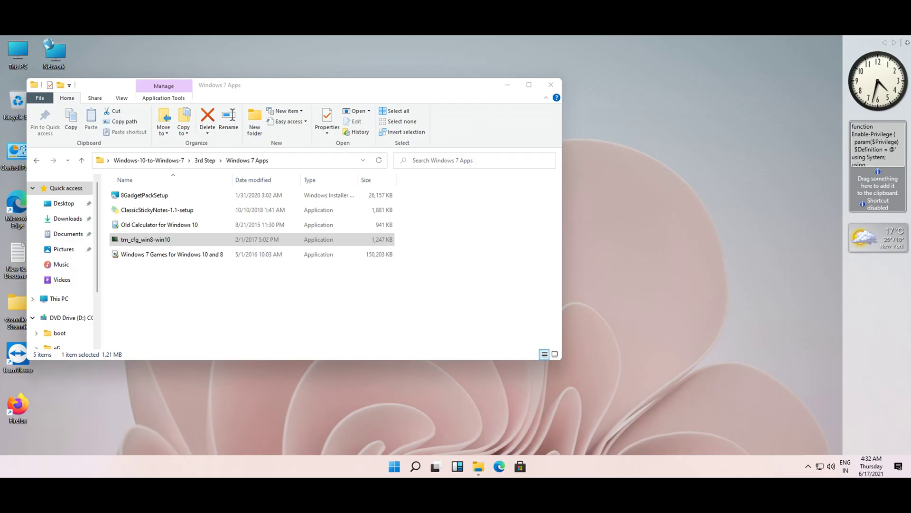
pyautogui.press('Return')
pyautogui.press('Return')
pyautogui.press('Return')
pyautogui.press('Return')
pyautogui.press('Return')
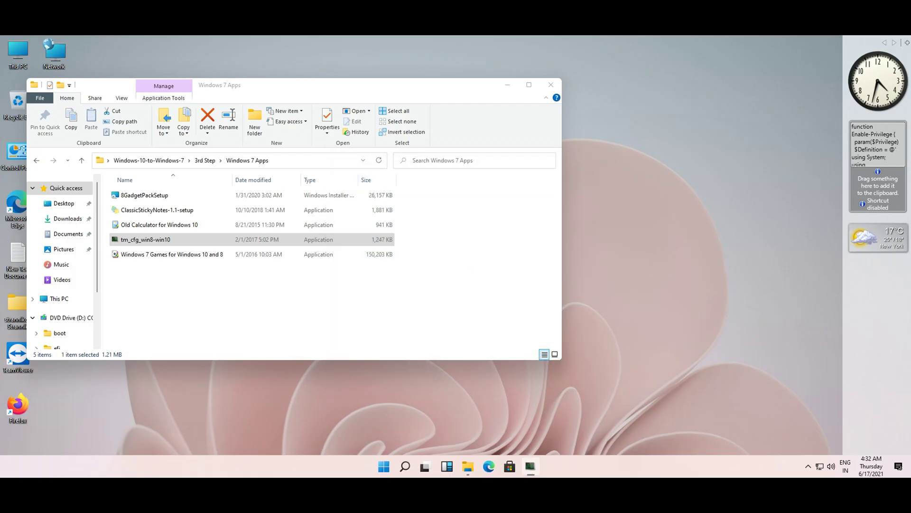
# Step: Look through all the pages of the classic Windows Task Manager and close it
pyautogui.hotkey('ctrl', 'Tab')
pyautogui.hotkey('ctrl', 'Tab')
pyautogui.hotkey('ctrl', 'Tab')
pyautogui.hotkey('ctrl', 'Tab')
pyautogui.hotkey('ctrl', 'Tab')
pyautogui.hotkey('ctrl', 'Tab')
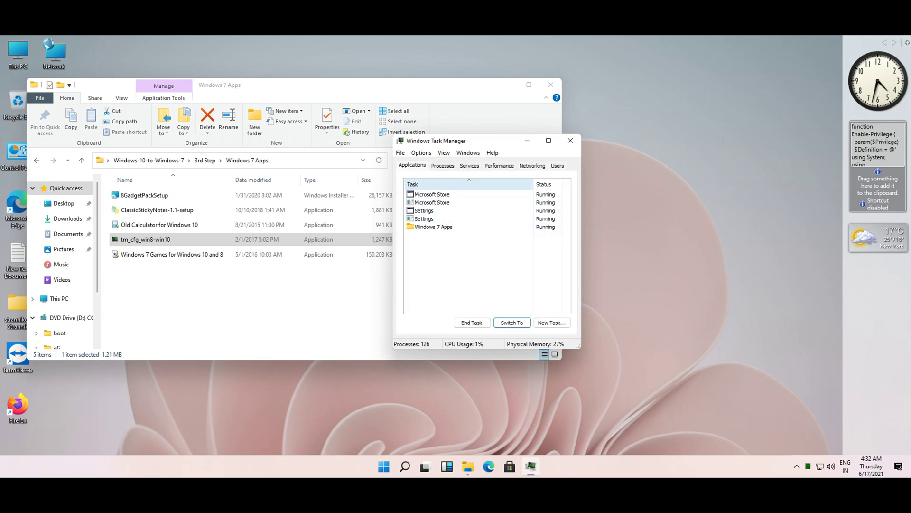
pyautogui.hotkey('alt', 'F4')
# Step: Install Windows 7 Games for Windows 10 and 8 using English, and return to the 3rd Step folder
pyautogui.press('Return')
pyautogui.hotkey('alt', 'y')
pyautogui.hotkey('alt', 'Down')
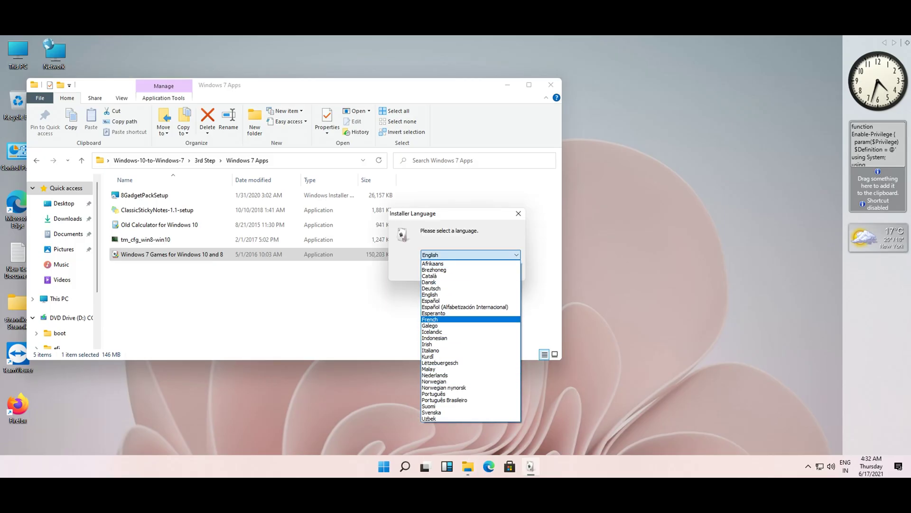
pyautogui.press('Return')
pyautogui.press('Return')
pyautogui.press('Return')
pyautogui.hotkey('alt', 'y')
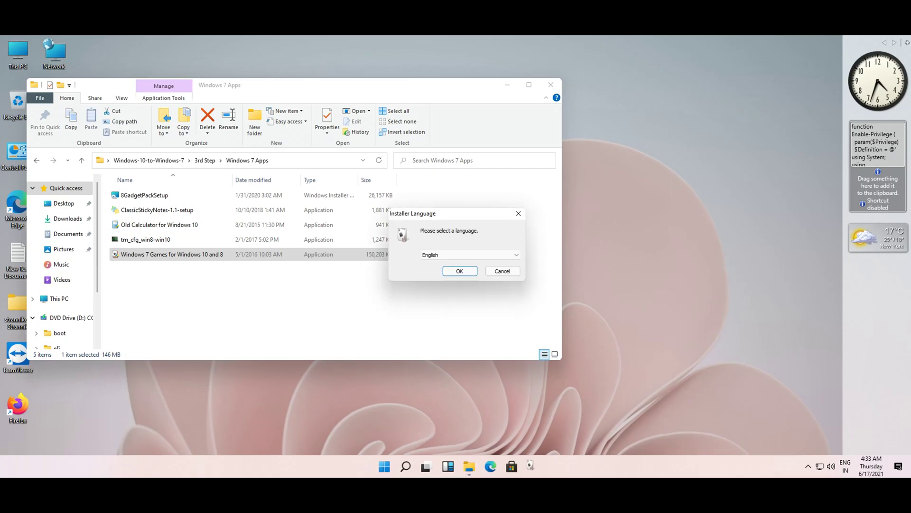
pyautogui.hotkey('alt', 'Up')
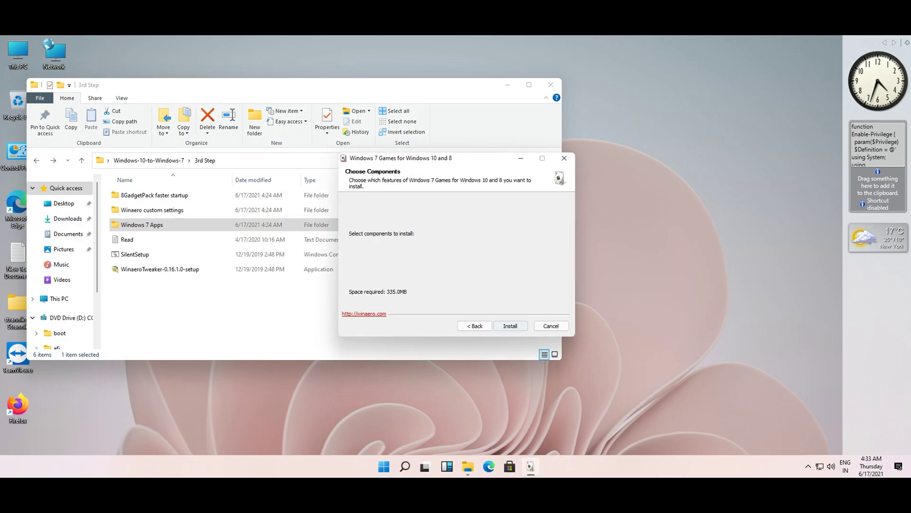
pyautogui.press('Return')
# Step: Launch WinaeroTweaker-0.16.1.0-setup from the 3rd Step folder and approve its administrator request
pyautogui.press('Down')
pyautogui.press('Down')
pyautogui.press('Down')
pyautogui.press('Up')
pyautogui.press('Down')
pyautogui.press('Return')
pyautogui.hotkey('alt', 'y')
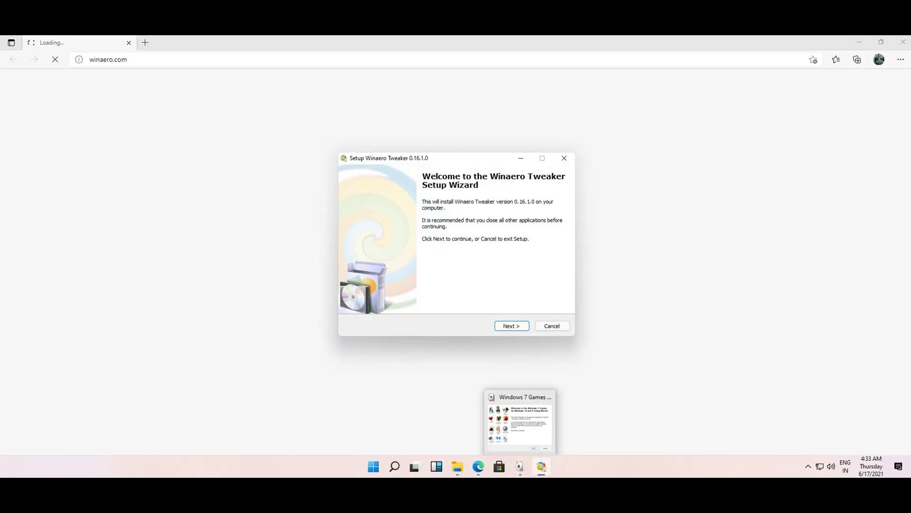
# Step: Close the winaero.com browser window and install Winaero Tweaker 0.16.1.0, accepting the license agreement
pyautogui.hotkey('alt', 'F4')
pyautogui.press('Return')
pyautogui.press('Return')
pyautogui.hotkey('alt', 'a')
pyautogui.press('Return')
pyautogui.press('Return')
pyautogui.press('Return')
pyautogui.press('Return')
pyautogui.press('n')
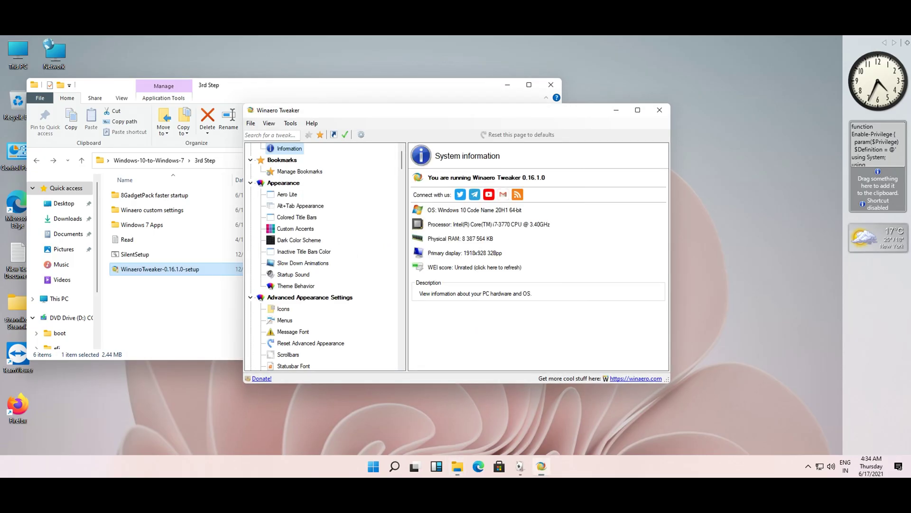
# Step: Open the Read file in the 3rd Step folder and look through its list of Winaero settings
pyautogui.doubleClick(127, 240)
pyautogui.scroll(-10, 658, 213)
pyautogui.scroll(2, 657, 213)
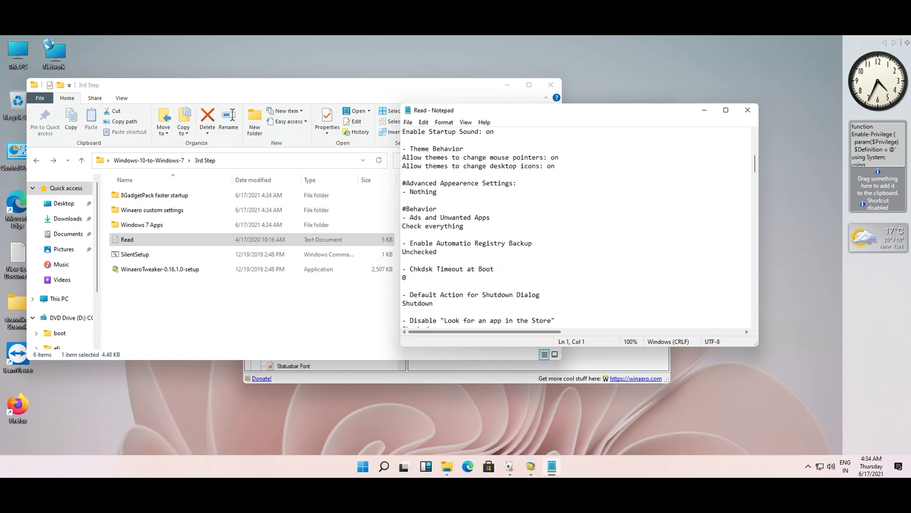
# Step: Arrange Winaero Tweaker and the Read notes side by side, with the Alt+Tab Appearance page open
pyautogui.click(428, 109)
pyautogui.moveTo(285, 110); pyautogui.dragTo(89, 95)
pyautogui.click(104, 191)
pyautogui.click(475, 269)
pyautogui.moveTo(570, 110); pyautogui.dragTo(670, 108)
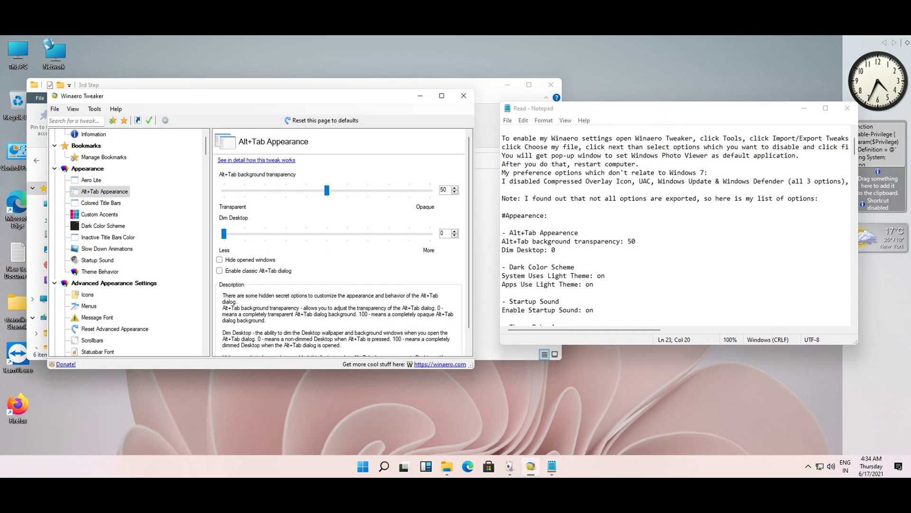
# Step: Check the Dark Color Scheme and Startup Sound pages against the settings listed in the Read notes
pyautogui.click(103, 226)
pyautogui.scroll(-2, 674, 228)
pyautogui.click(97, 260)
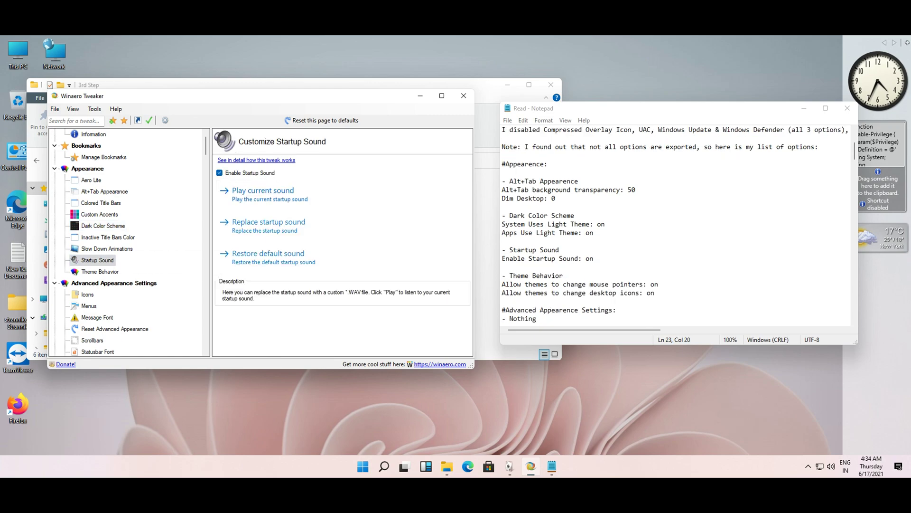
# Step: Check the Theme Behavior page and the Advanced Appearance Settings against the Read notes
pyautogui.click(99, 271)
pyautogui.click(114, 282)
pyautogui.scroll(-4, 674, 228)
pyautogui.scroll(-5, 128, 256)
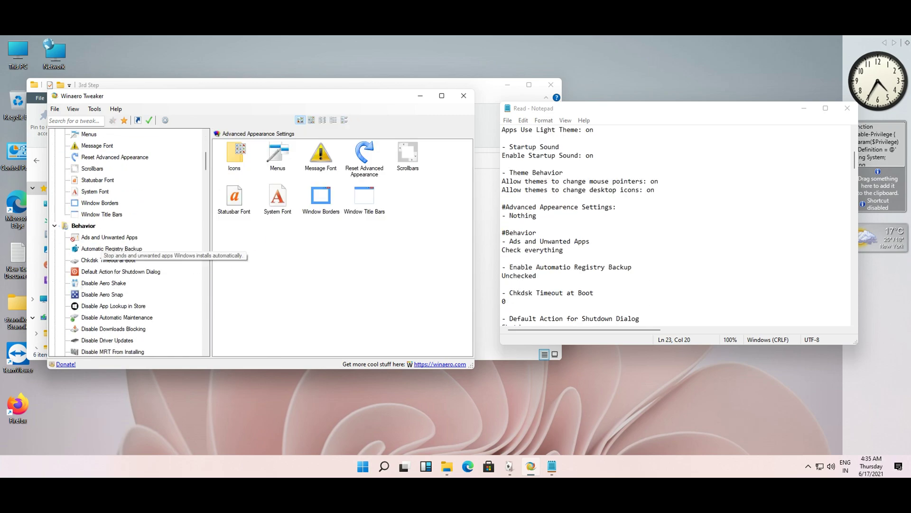
# Step: Go through the Ads and Unwanted Apps options listed in the Read notes and enable Automatic Registry Backup
pyautogui.click(109, 237)
pyautogui.scroll(-1, 673, 228)
pyautogui.click(112, 249)
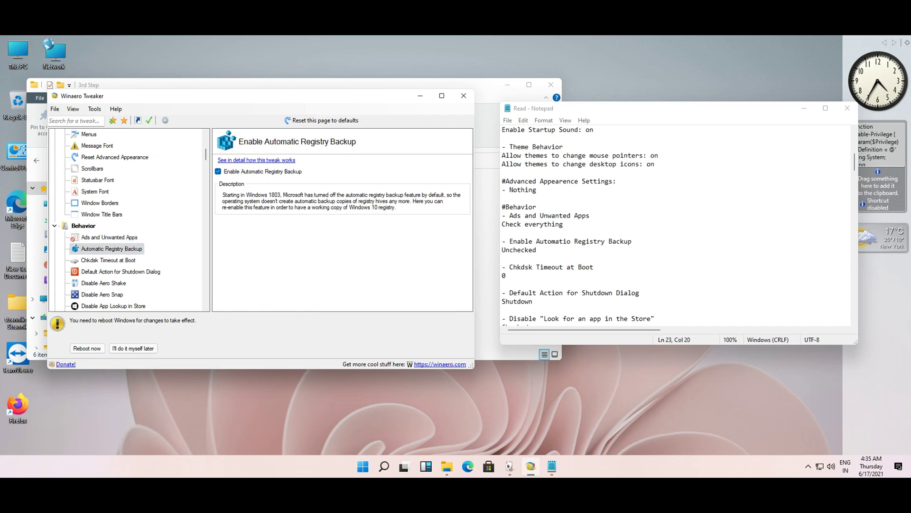
# Step: Check the Chkdsk Timeout at Boot page and set the default action of the shutdown dialog to Shut down
pyautogui.click(108, 260)
pyautogui.scroll(-2, 673, 228)
pyautogui.click(120, 271)
pyautogui.scroll(-1, 128, 218)
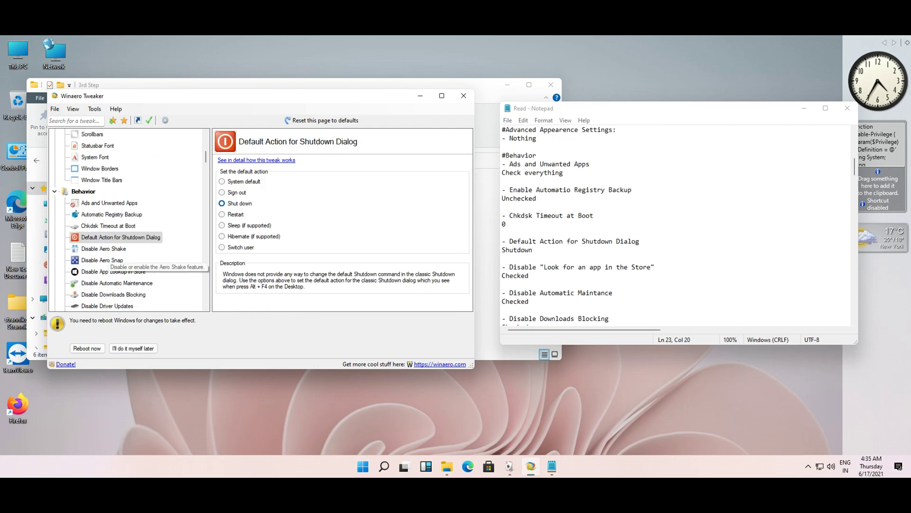
# Step: Disable automatic maintenance, downloads blocking and driver updates through Windows Update, following the Read notes
pyautogui.click(104, 248)
pyautogui.scroll(-1, 674, 228)
pyautogui.scroll(-1, 128, 218)
pyautogui.click(117, 248)
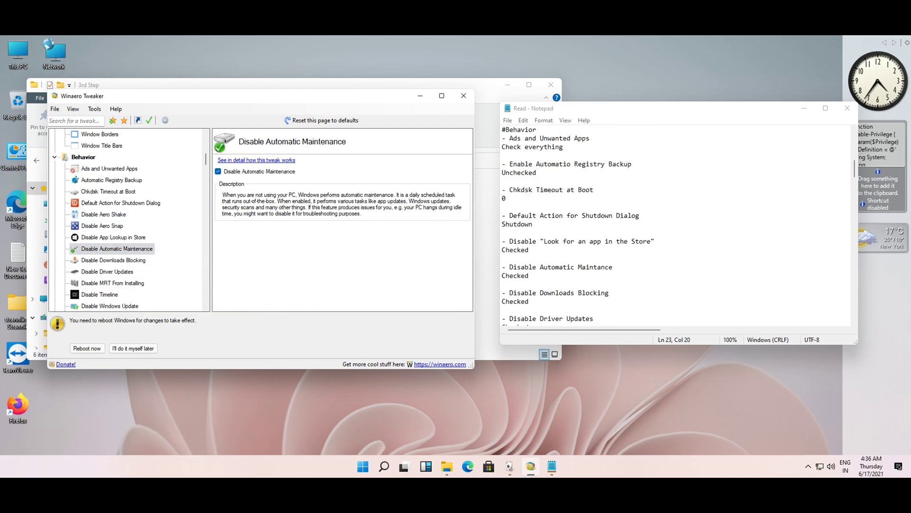
pyautogui.click(112, 260)
pyautogui.scroll(-2, 673, 228)
pyautogui.click(108, 271)
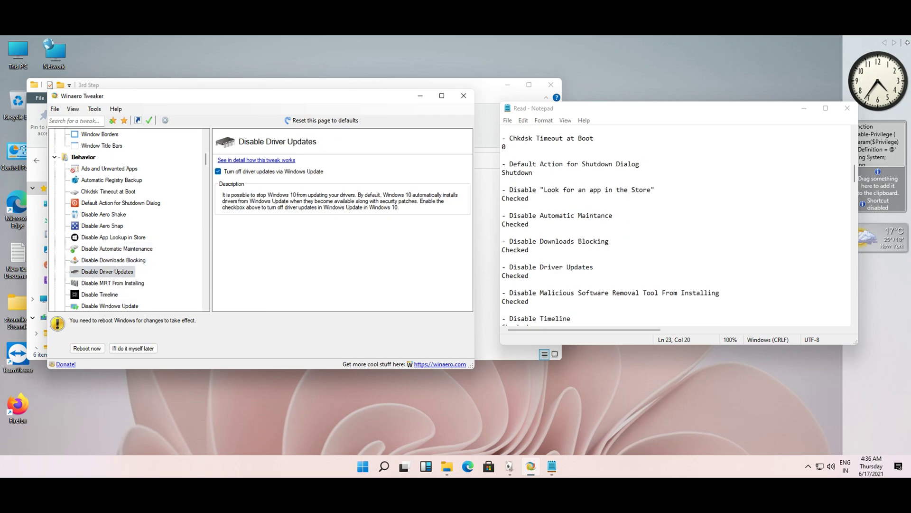
# Step: Apply the Disable Timeline and Disable Windows Update tweaks listed in the Read notes
pyautogui.scroll(-1, 128, 218)
pyautogui.scroll(-1, 674, 228)
pyautogui.click(100, 260)
pyautogui.scroll(-2, 674, 228)
pyautogui.click(109, 271)
# Step: Apply the Enable Emoji Picker tweak and disable Error Reporting
pyautogui.scroll(-1, 674, 228)
pyautogui.click(104, 293)
pyautogui.scroll(-1, 674, 228)
pyautogui.click(97, 305)
# Step: Enable Keep Thumbnail Cache in the Behavior section
pyautogui.scroll(-1, 129, 218)
pyautogui.scroll(-1, 674, 228)
pyautogui.scroll(-2, 128, 218)
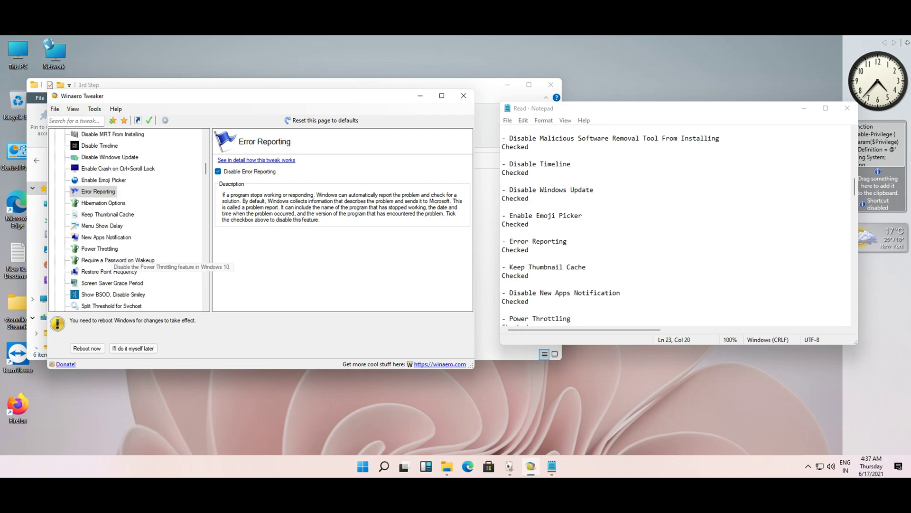
pyautogui.click(107, 248)
# Step: Apply the New Apps Notification and Power Throttling tweaks, and show BSOD details instead of the sad smiley
pyautogui.scroll(-1, 674, 227)
pyautogui.scroll(-3, 106, 171)
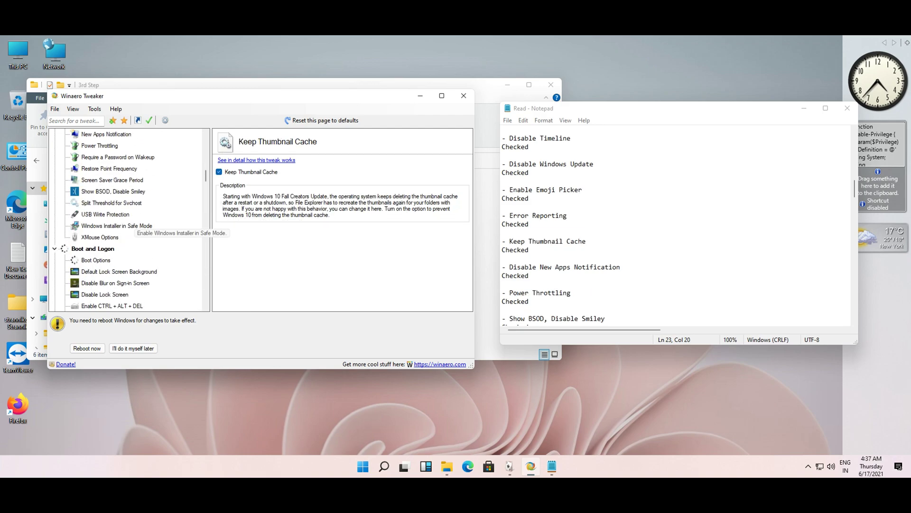
pyautogui.click(107, 169)
pyautogui.click(99, 180)
pyautogui.scroll(-1, 585, 228)
pyautogui.click(113, 225)
# Step: Go through Split Threshold for Svchost as the Read notes list and leave USB Write Protection off
pyautogui.scroll(-1, 585, 228)
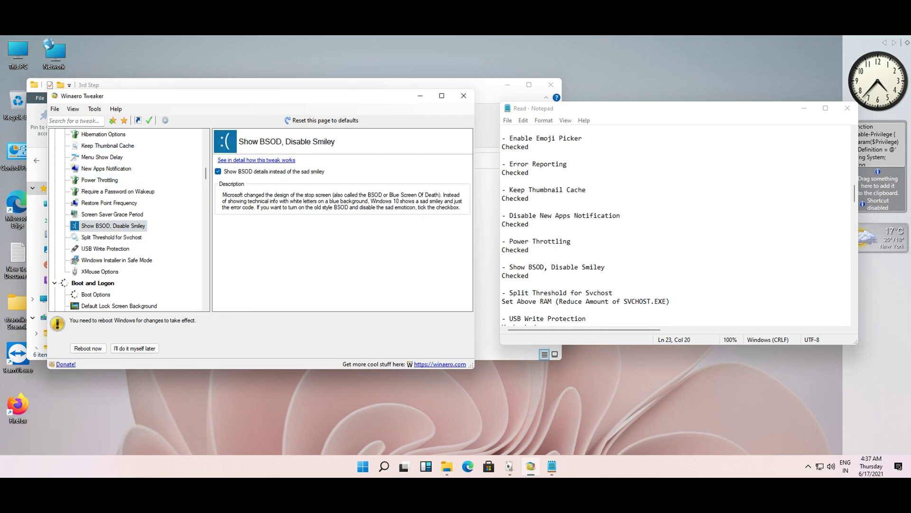
pyautogui.scroll(-1, 585, 227)
pyautogui.click(112, 237)
pyautogui.click(106, 248)
# Step: Go through the Windows Installer in Safe Mode and Boot Options tweaks following the Read notes
pyautogui.scroll(-3, 128, 218)
pyautogui.scroll(-2, 586, 228)
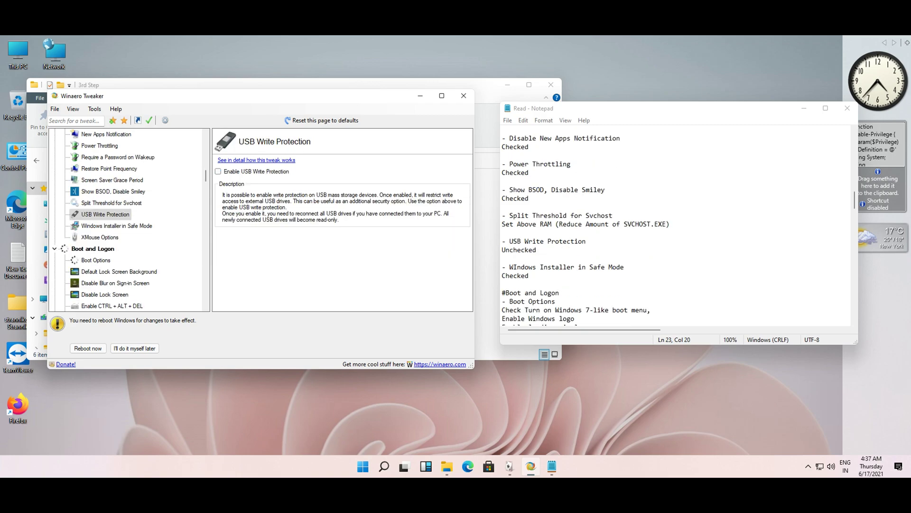
pyautogui.click(116, 226)
pyautogui.scroll(-1, 586, 228)
pyautogui.click(95, 259)
# Step: Compare the Default Lock Screen Background page with its warning in the Read notes
pyautogui.scroll(-2, 586, 227)
pyautogui.scroll(-1, 585, 227)
pyautogui.click(118, 271)
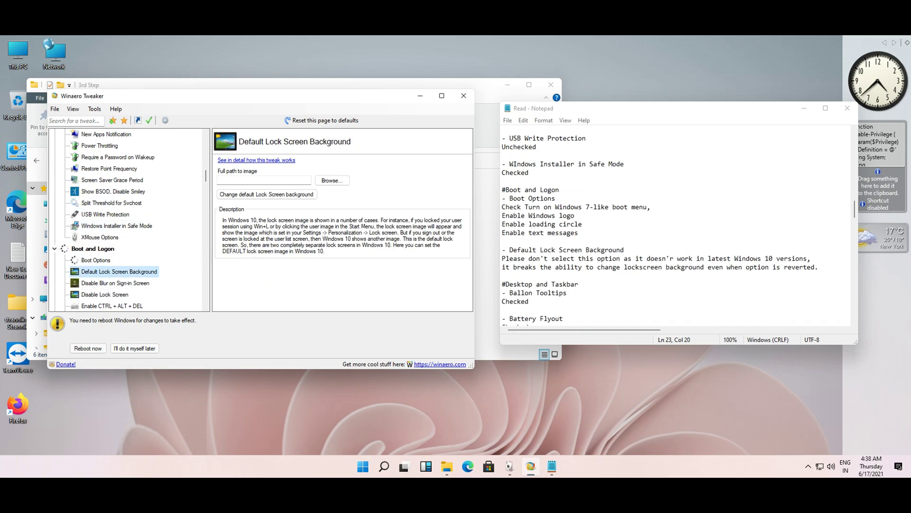
# Step: Go through the Balloon Tooltips, Battery Flyout and Cortana search box text pages of Desktop and Taskbar
pyautogui.scroll(-6, 107, 289)
pyautogui.click(99, 260)
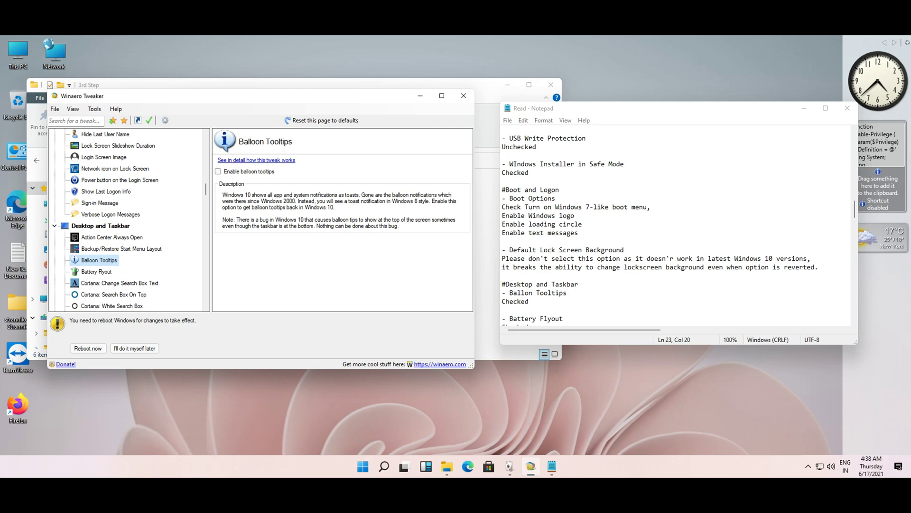
pyautogui.scroll(-4, 586, 228)
pyautogui.click(97, 271)
pyautogui.scroll(-1, 585, 228)
pyautogui.click(119, 283)
# Step: Apply the Disable Action Center tweak and enable the new Battery flyout
pyautogui.scroll(-1, 119, 282)
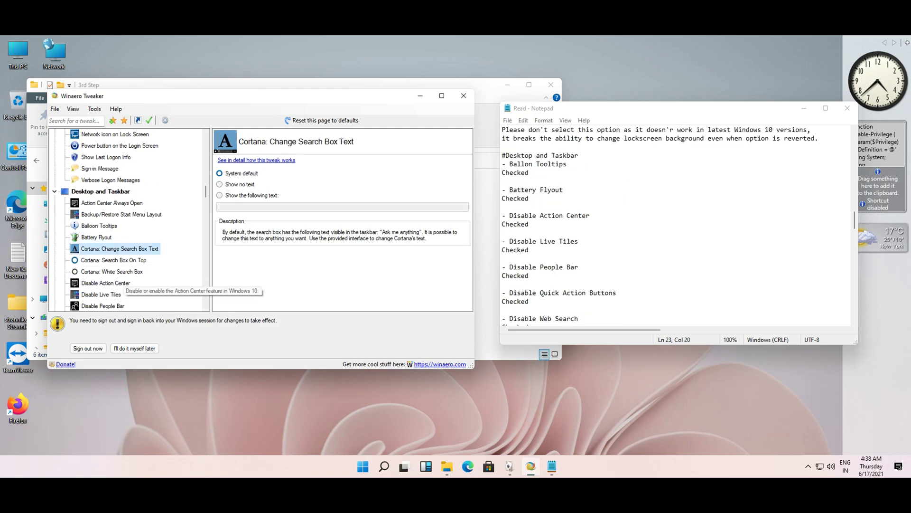
pyautogui.scroll(-1, 119, 260)
pyautogui.click(105, 248)
pyautogui.click(96, 202)
# Step: Apply the Disable Live Tiles tweak and disable the People Bar with its taskbar context menu item
pyautogui.scroll(-1, 585, 228)
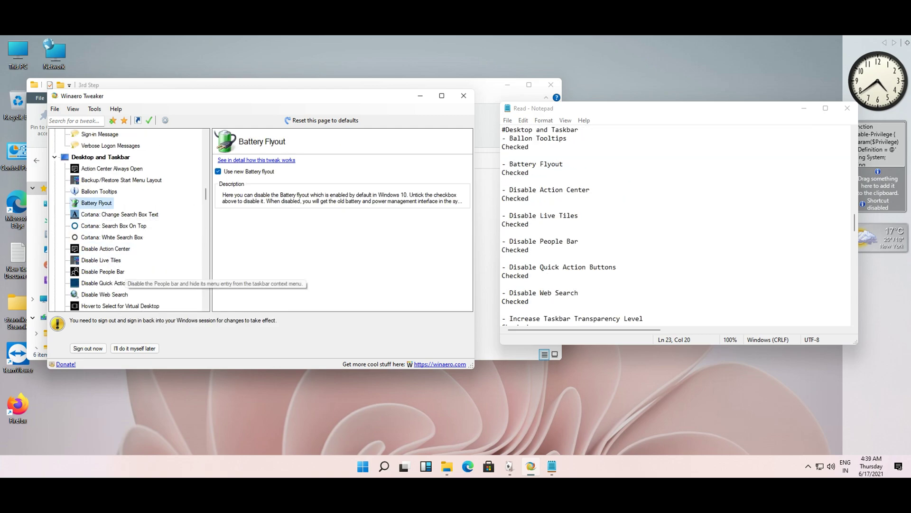
pyautogui.scroll(-1, 118, 226)
pyautogui.click(100, 225)
pyautogui.click(102, 237)
# Step: Disable the Quick Action buttons in Action Center and web search in the taskbar and Cortana
pyautogui.scroll(-1, 585, 227)
pyautogui.scroll(-1, 118, 202)
pyautogui.scroll(-1, 110, 195)
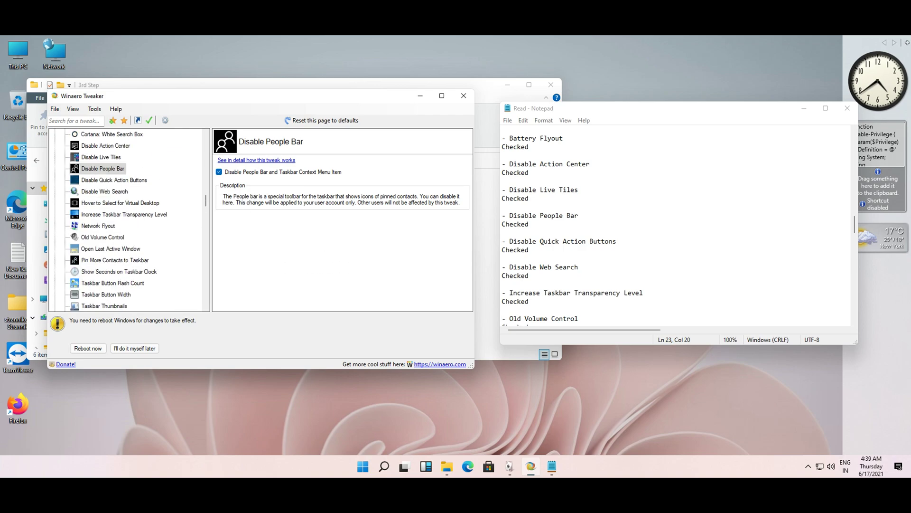
pyautogui.click(114, 180)
pyautogui.click(105, 191)
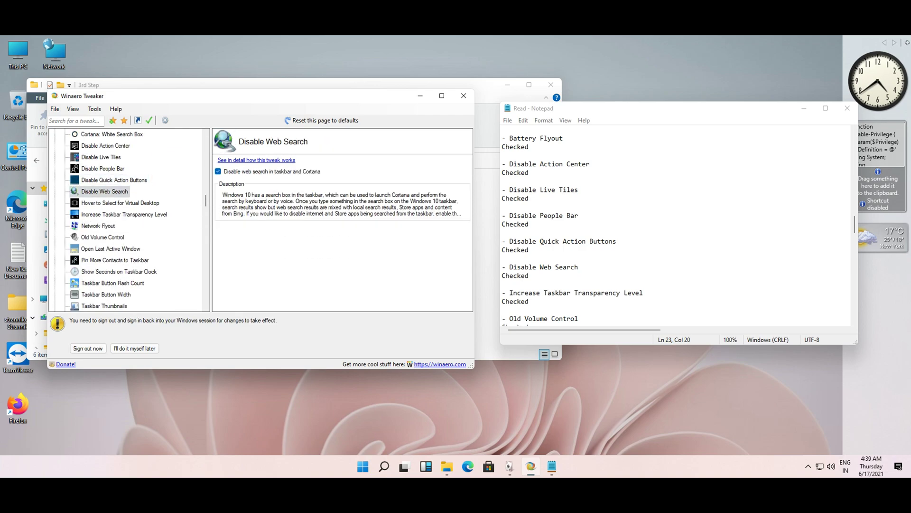
pyautogui.click(103, 168)
pyautogui.click(114, 180)
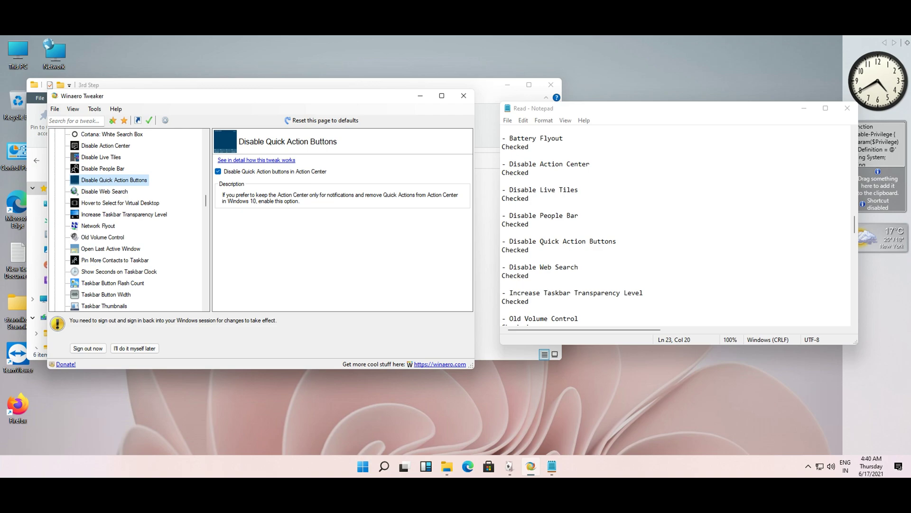
pyautogui.scroll(-1, 119, 199)
pyautogui.click(105, 179)
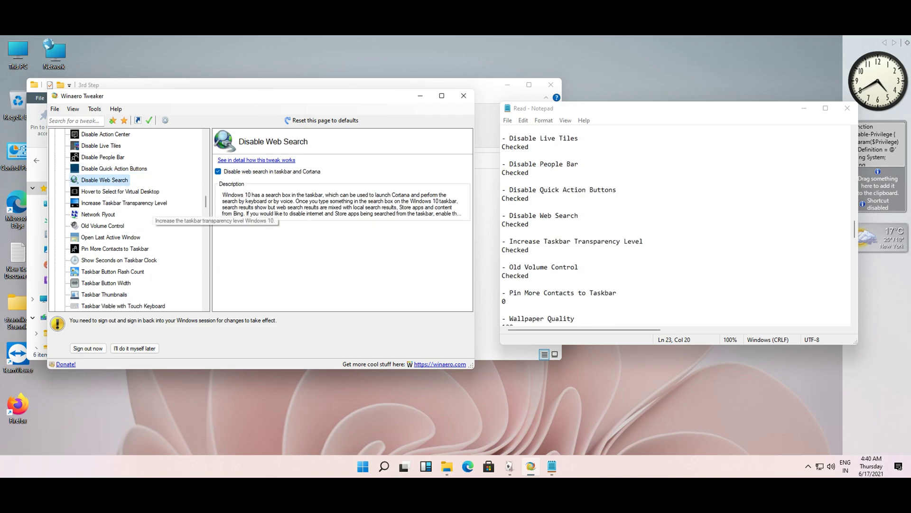
# Step: Go through Old Volume Control and Wallpaper Quality, and set the contacts pinned to the taskbar to 0
pyautogui.click(103, 226)
pyautogui.click(114, 248)
pyautogui.scroll(-1, 118, 285)
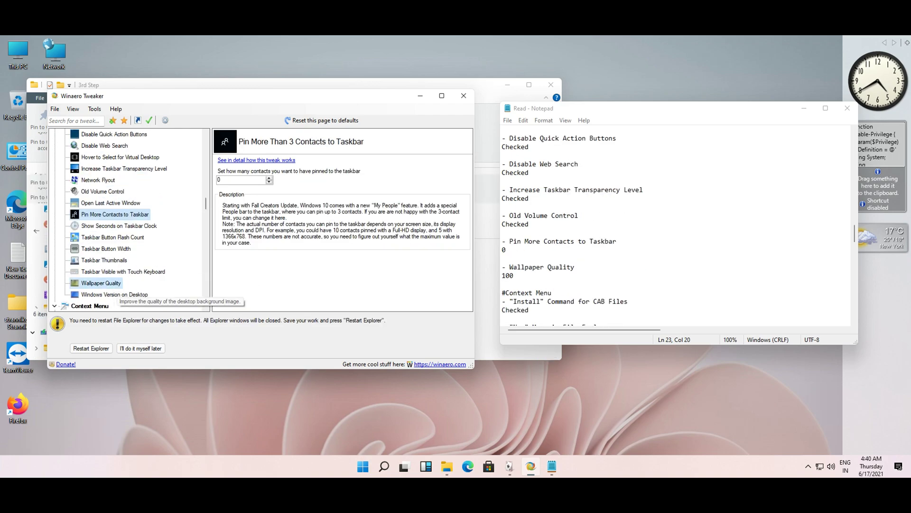
pyautogui.click(100, 283)
# Step: Go through the Install command for CAB files and the New menu file types in the Context Menu section
pyautogui.scroll(-2, 119, 238)
pyautogui.click(116, 248)
pyautogui.click(113, 260)
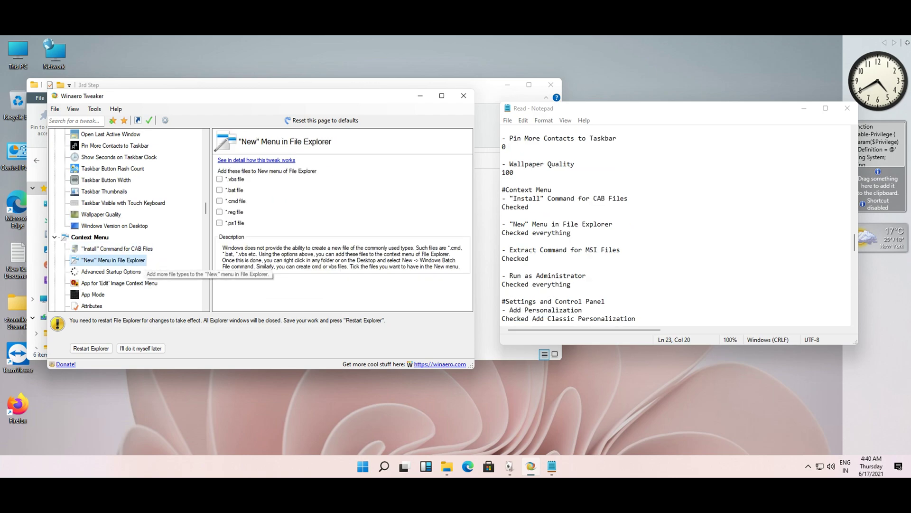
# Step: Look through the remaining Context Menu tweaks, including Advanced Startup Options and App Mode, for those in the Read notes
pyautogui.click(111, 271)
pyautogui.scroll(-3, 119, 261)
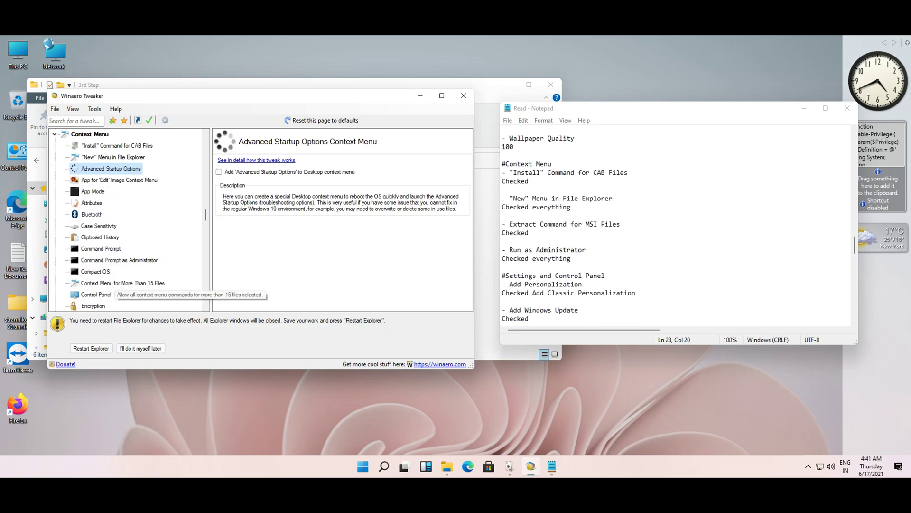
pyautogui.scroll(-5, 119, 261)
pyautogui.scroll(6, 118, 261)
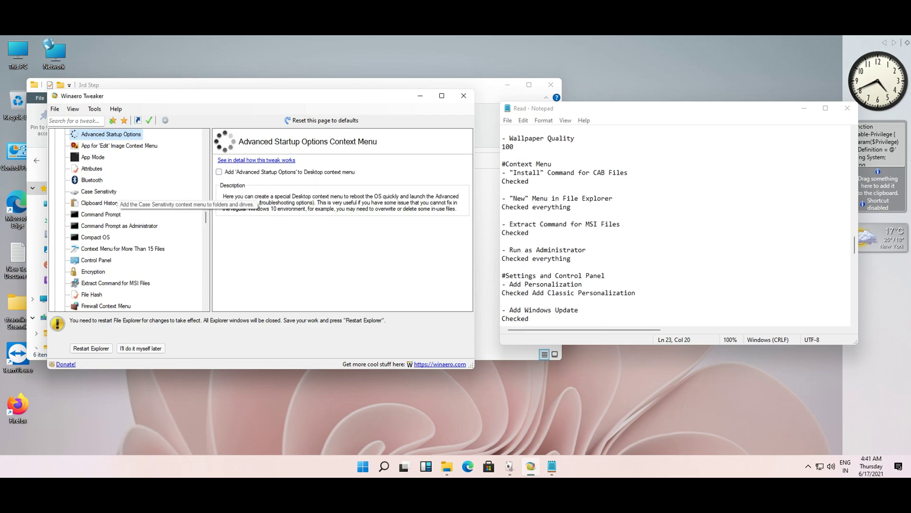
pyautogui.click(92, 226)
pyautogui.scroll(-5, 118, 237)
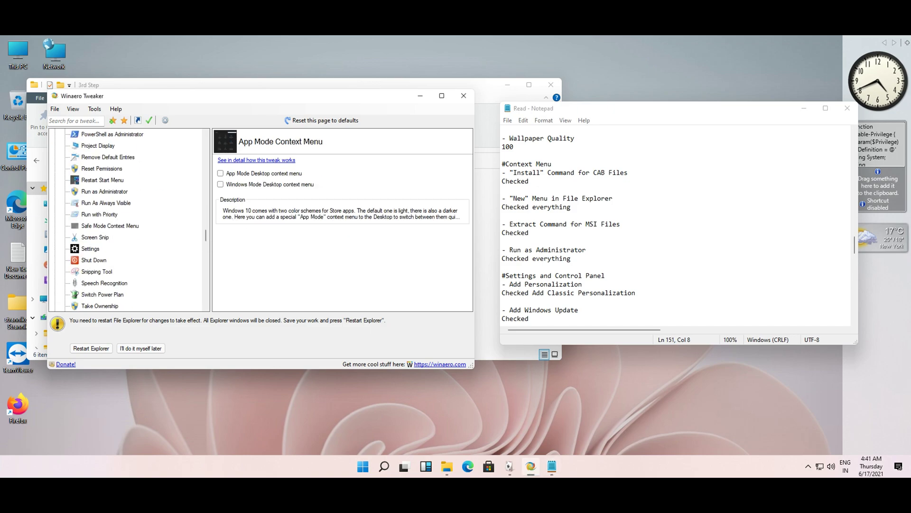
# Step: Add Windows Update to the Control Panel's System and Security category
pyautogui.click(103, 176)
pyautogui.scroll(-2, 118, 238)
pyautogui.scroll(-1, 665, 227)
pyautogui.click(106, 236)
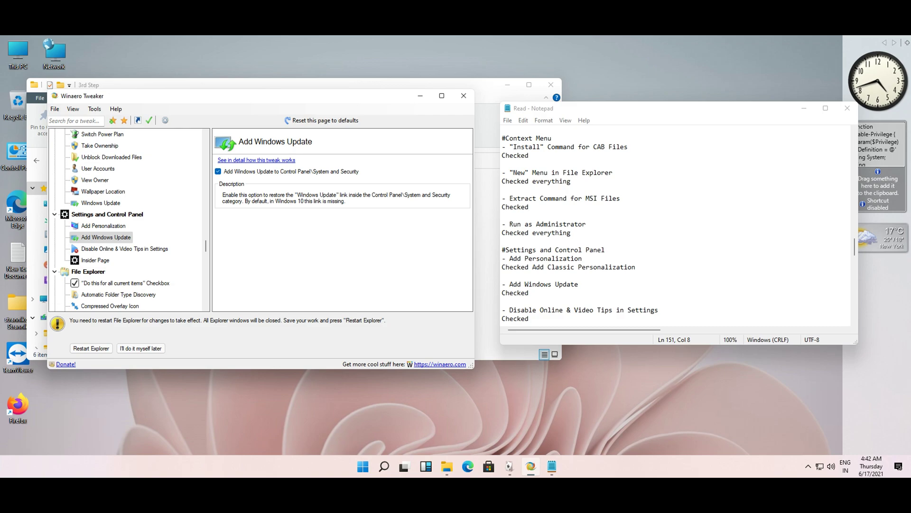
# Step: Disable online and video tips in Settings and check the Insider Page tweak against the Read notes
pyautogui.click(124, 248)
pyautogui.scroll(-3, 664, 228)
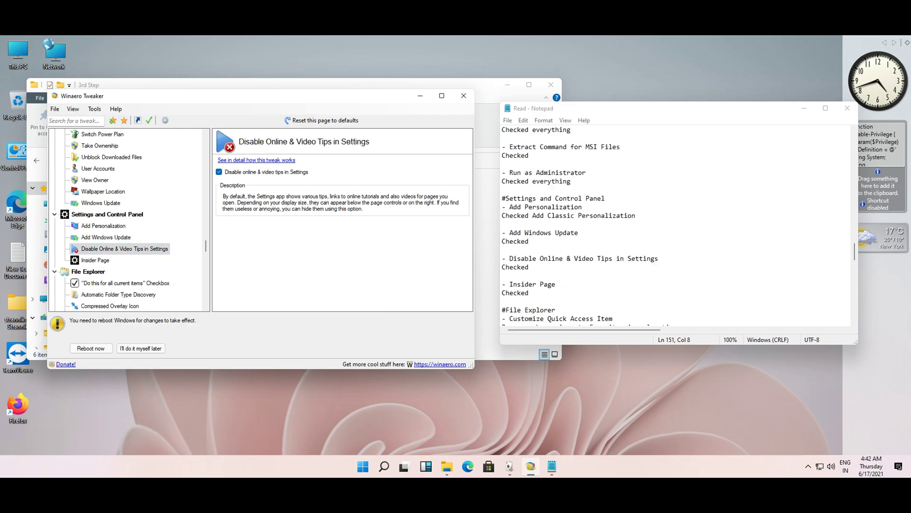
pyautogui.click(95, 259)
pyautogui.scroll(-2, 676, 225)
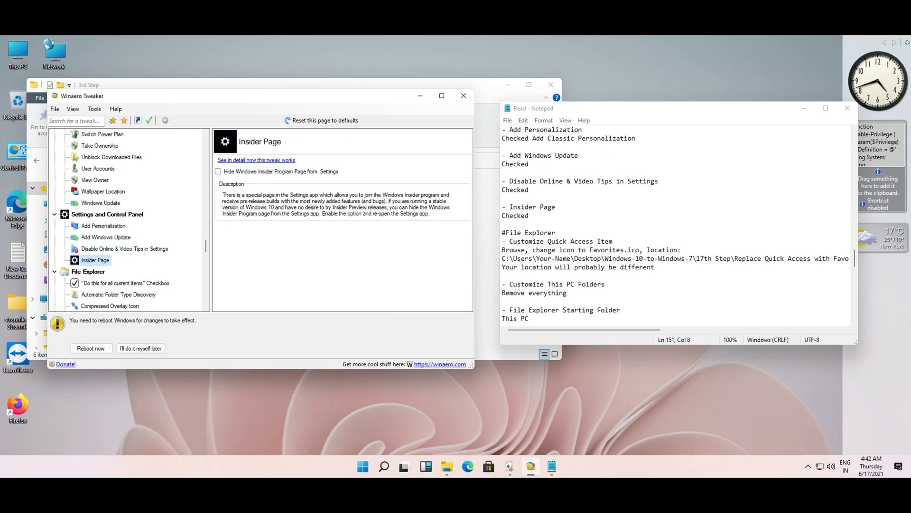
pyautogui.scroll(-1, 119, 261)
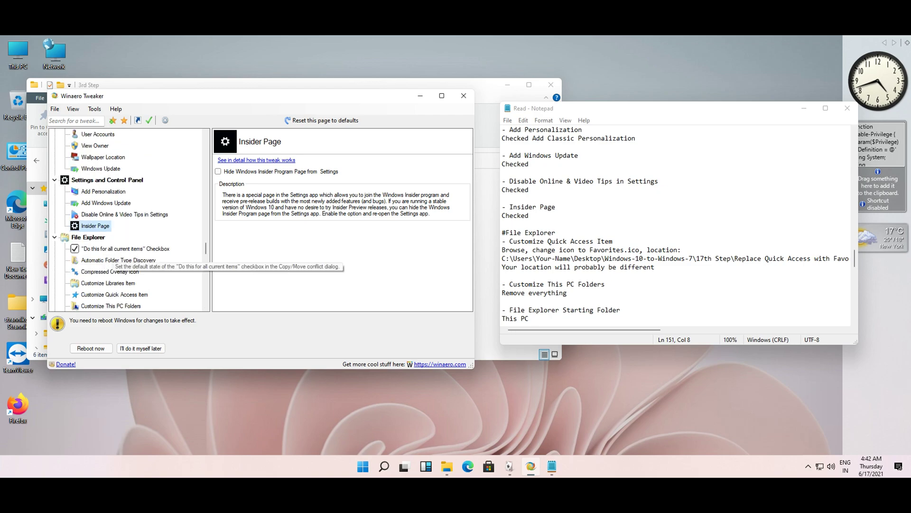
pyautogui.click(114, 294)
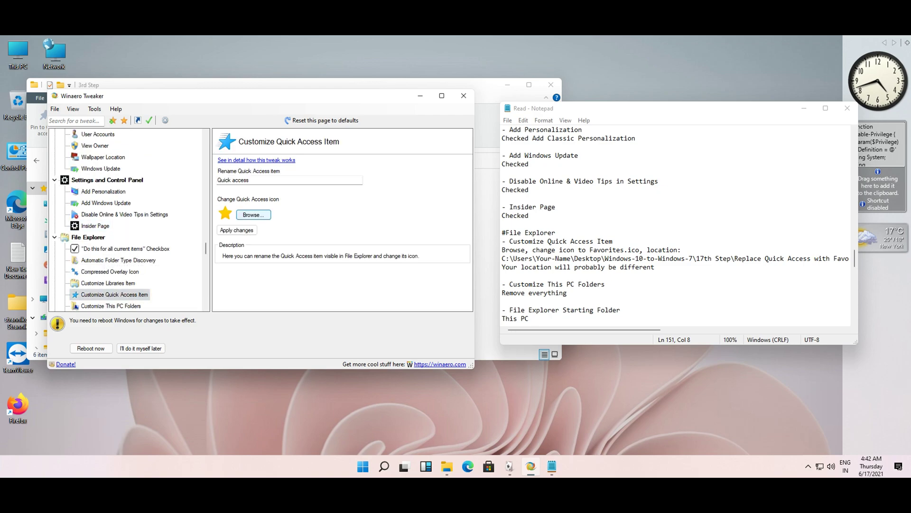
pyautogui.click(254, 214)
pyautogui.click(190, 165)
pyautogui.click(118, 231)
pyautogui.doubleClick(195, 225)
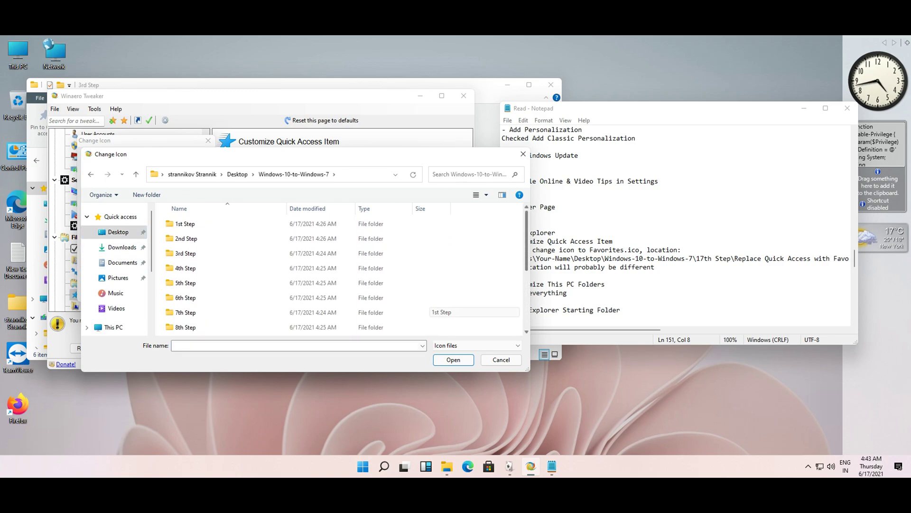
pyautogui.press('Escape')
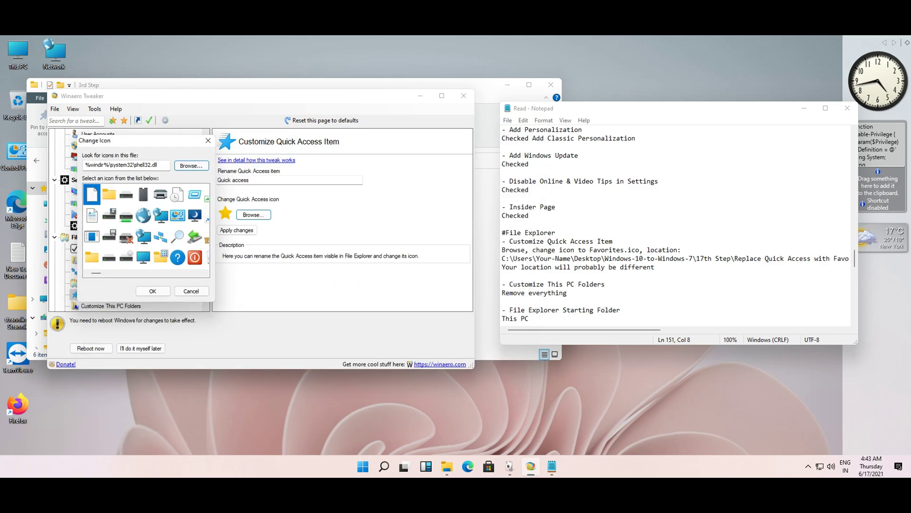
pyautogui.press('Escape')
# Step: Disable Windows Defender and leave protection against unwanted software off
pyautogui.scroll(-6, 674, 223)
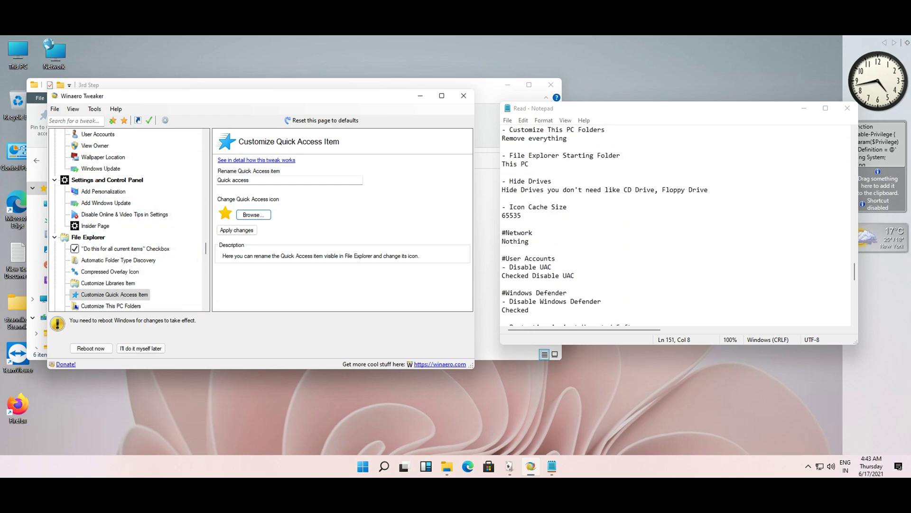
pyautogui.scroll(-5, 118, 262)
pyautogui.scroll(-4, 119, 262)
pyautogui.click(112, 260)
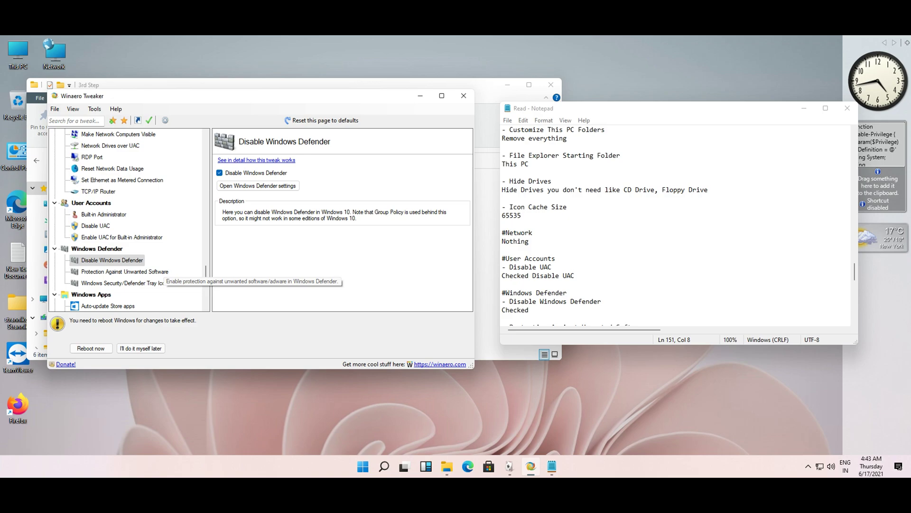
pyautogui.click(124, 271)
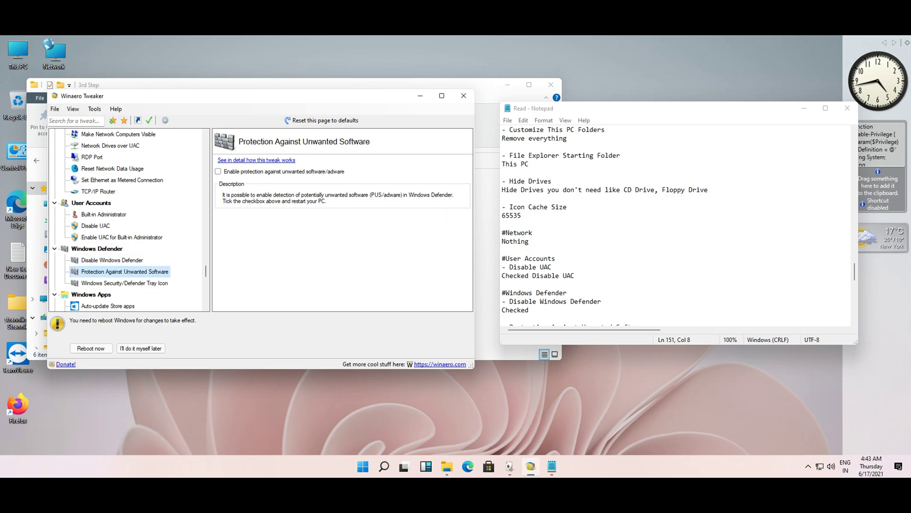
# Step: Hide the Windows Security/Defender tray icon
pyautogui.scroll(-3, 124, 266)
pyautogui.scroll(-3, 665, 223)
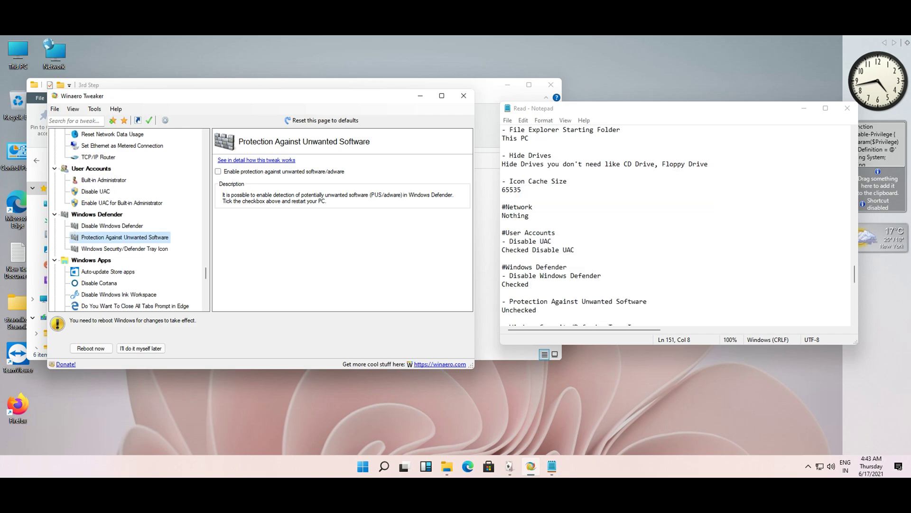
pyautogui.click(112, 225)
pyautogui.click(124, 248)
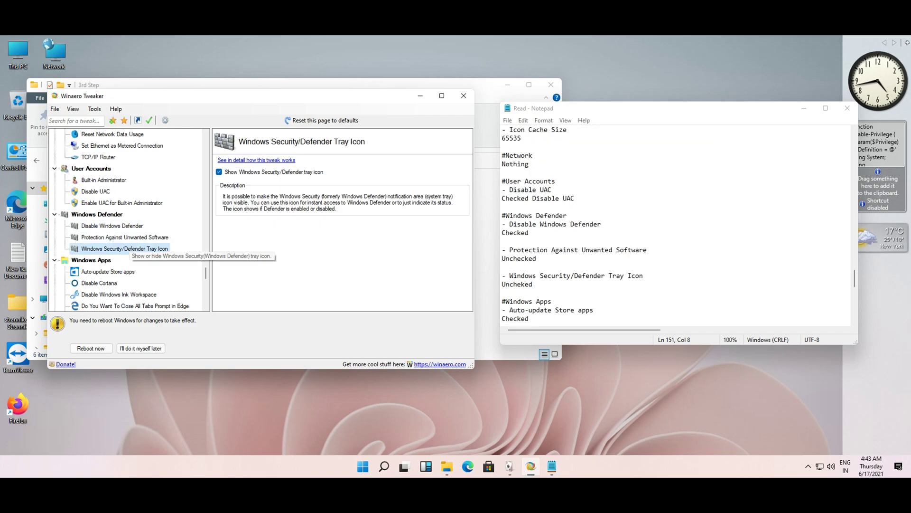
pyautogui.scroll(-1, 128, 219)
pyautogui.scroll(-1, 674, 223)
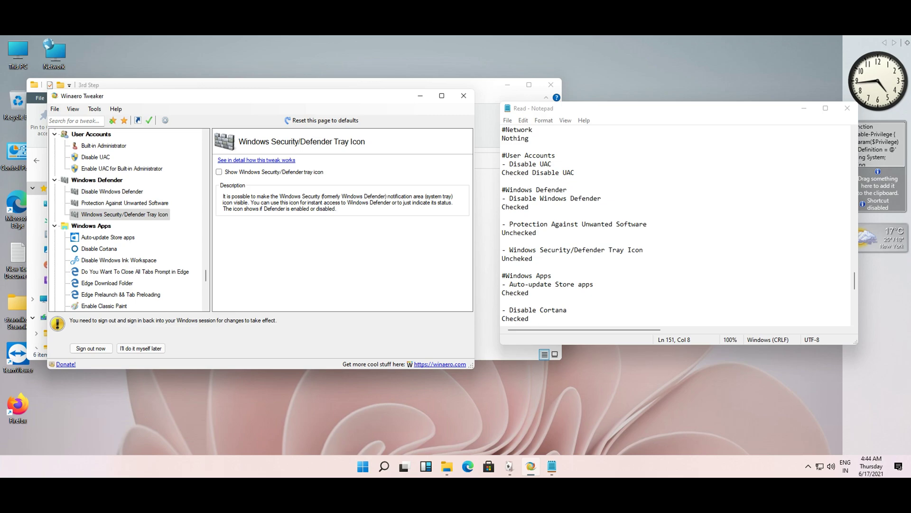
# Step: Disable auto-update of Store apps, Cortana and the Windows Ink workspace under Windows Apps
pyautogui.click(108, 237)
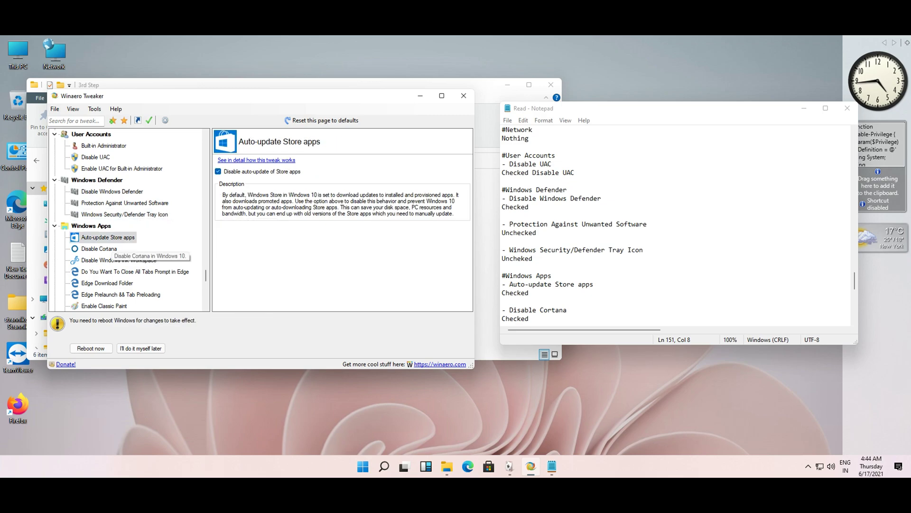
pyautogui.click(99, 248)
pyautogui.scroll(-3, 674, 223)
pyautogui.click(119, 259)
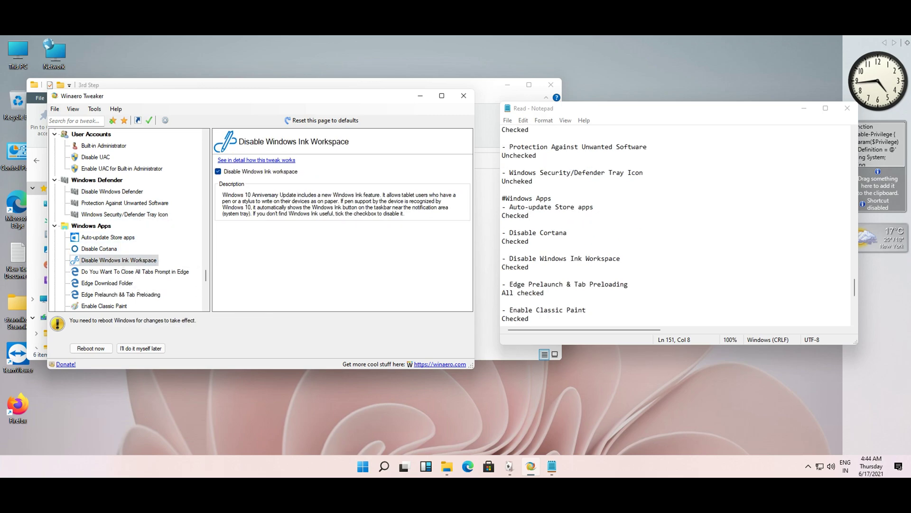
# Step: Disable Edge prelaunching and Edge tab preloading, as listed in the Read notes
pyautogui.scroll(-1, 673, 223)
pyautogui.click(121, 295)
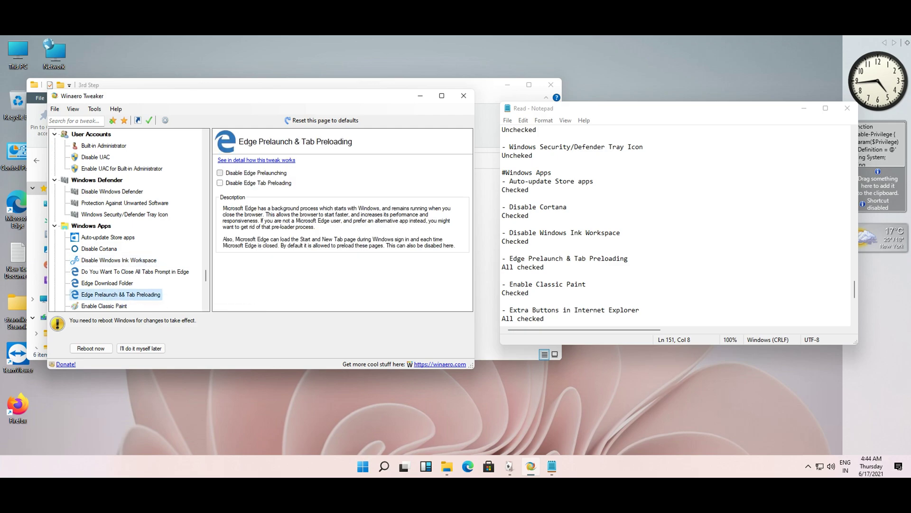
pyautogui.scroll(-1, 674, 223)
pyautogui.scroll(-1, 143, 285)
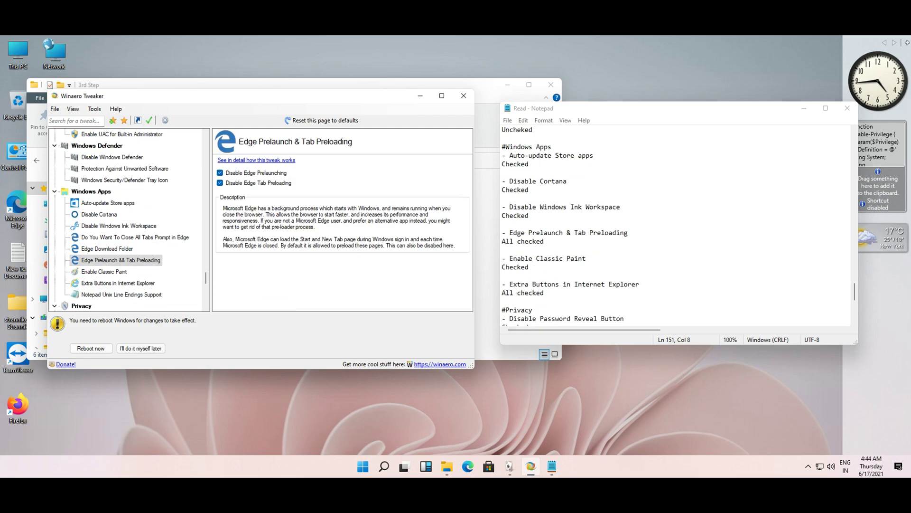
# Step: Enable Classic Paint and disable the smiley and Edge buttons in Internet Explorer
pyautogui.scroll(-1, 674, 223)
pyautogui.click(104, 271)
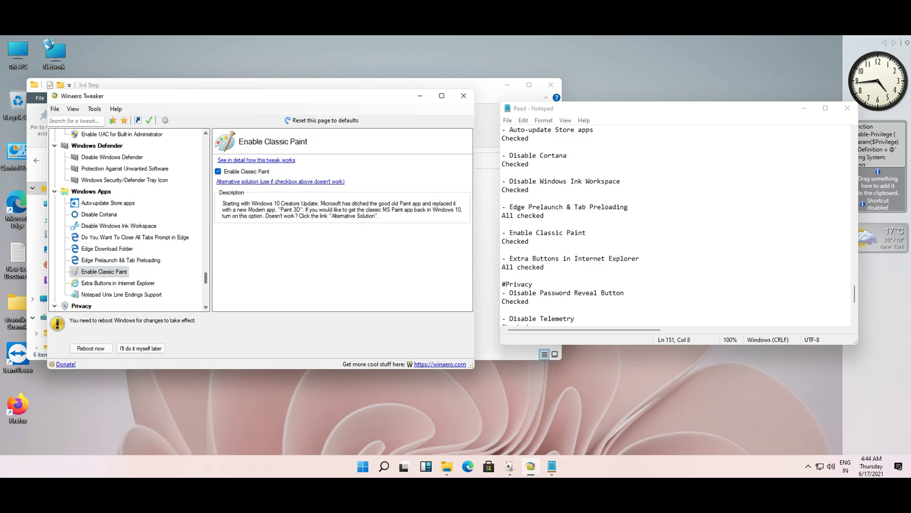
pyautogui.click(138, 283)
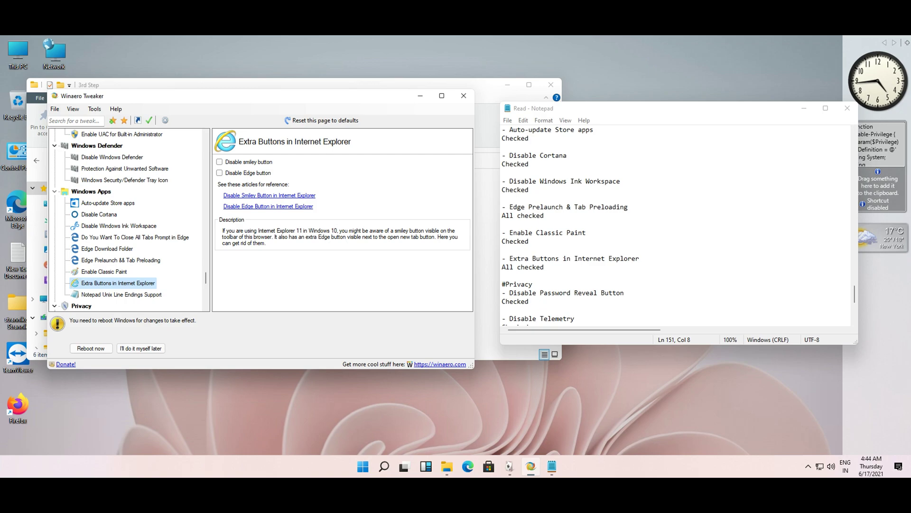
pyautogui.scroll(-1, 143, 265)
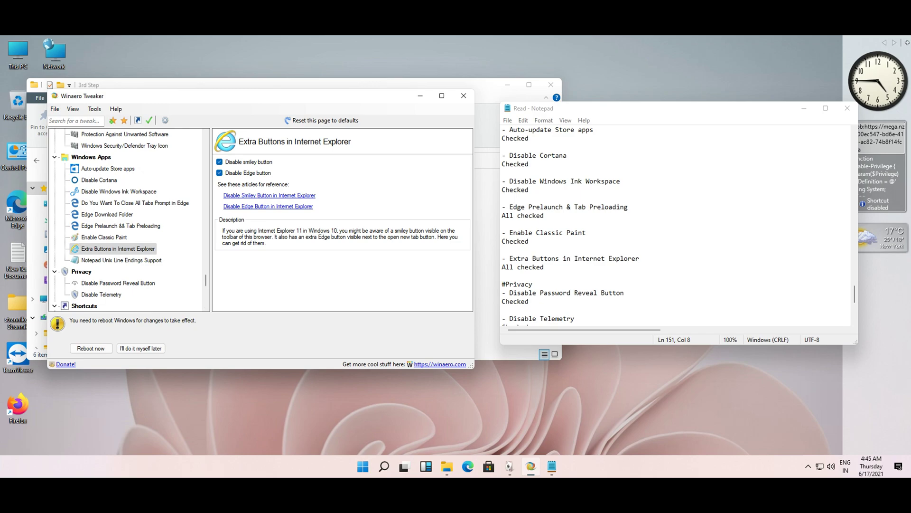
# Step: Disable telemetry and the " - Shortcut" text for new shortcuts
pyautogui.click(101, 294)
pyautogui.scroll(-2, 143, 266)
pyautogui.click(111, 260)
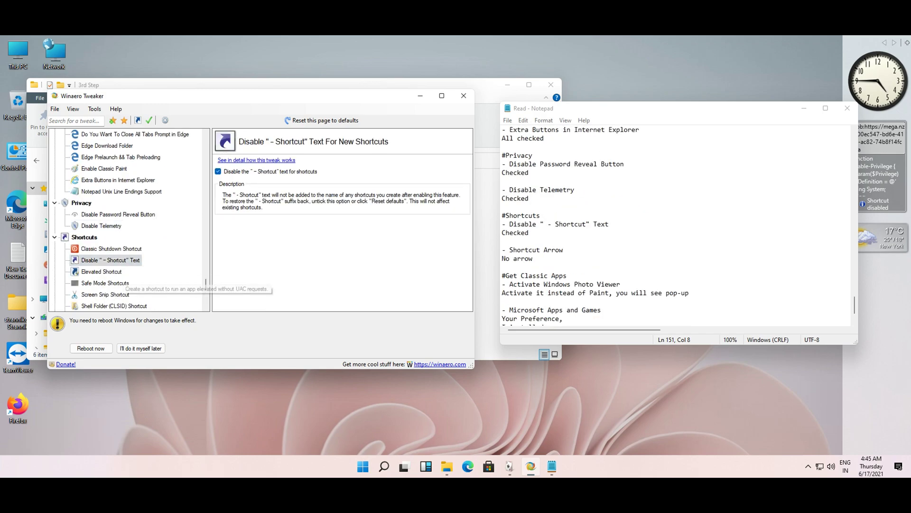
# Step: Set the shortcut arrow tweak to No arrow
pyautogui.scroll(-1, 142, 266)
pyautogui.click(102, 184)
pyautogui.scroll(-1, 593, 228)
pyautogui.click(242, 216)
# Step: Activate Windows Photo Viewer, make it the default photo viewer in Default apps, and close Settings
pyautogui.scroll(-1, 593, 227)
pyautogui.scroll(-3, 143, 265)
pyautogui.click(134, 238)
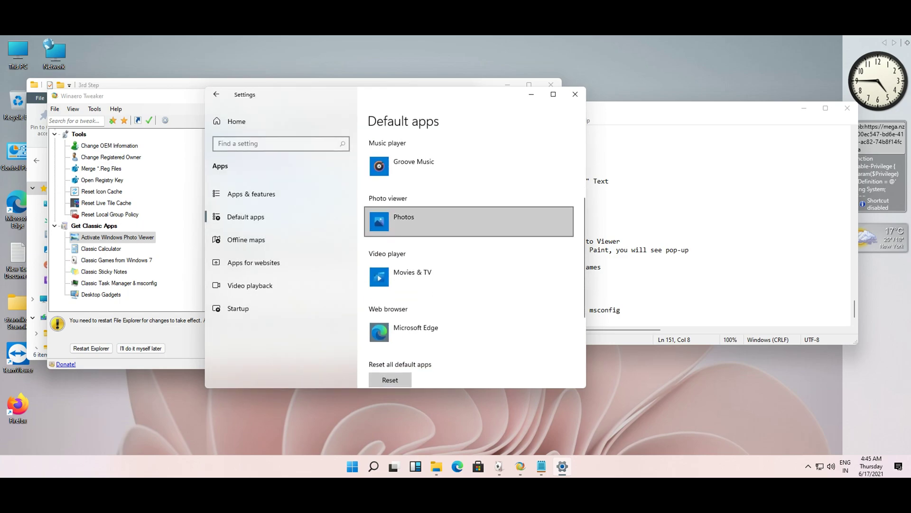
pyautogui.moveTo(485, 96); pyautogui.dragTo(350, 121)
pyautogui.scroll(-2, 284, 292)
pyautogui.click(266, 290)
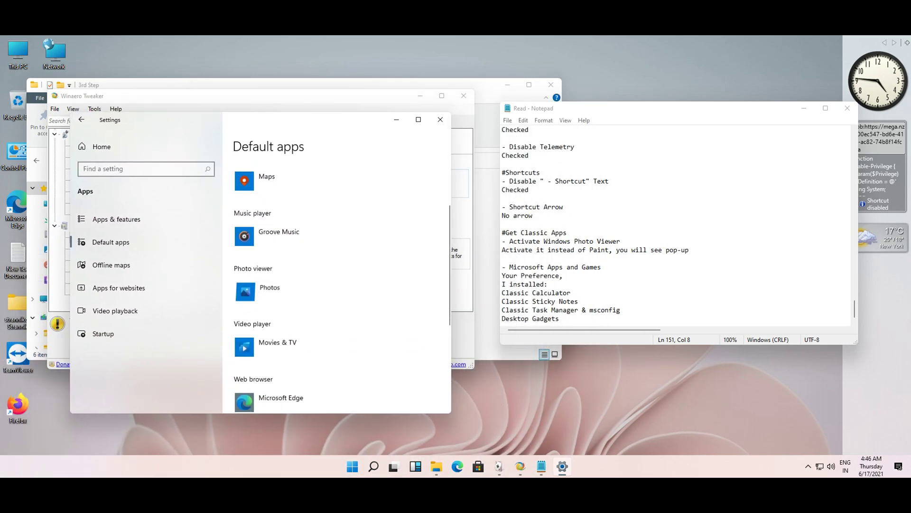
pyautogui.press('Return')
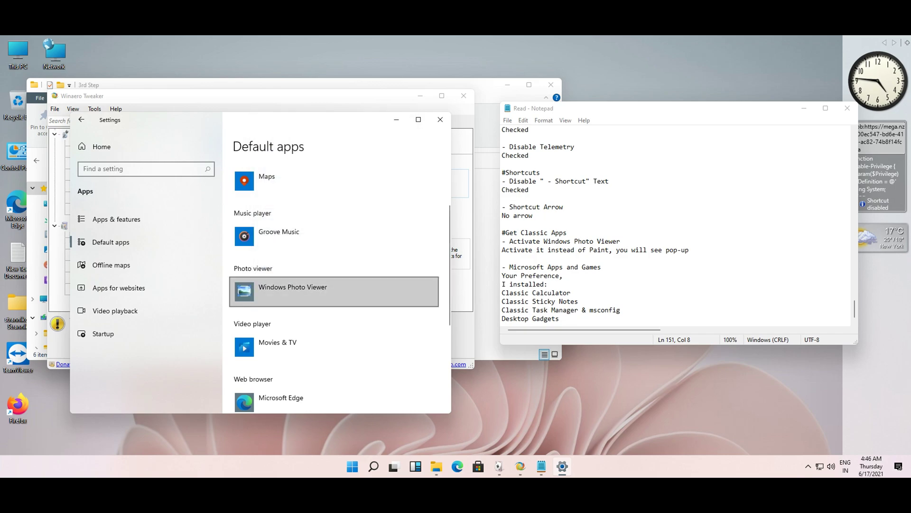
pyautogui.hotkey('alt', 'F4')
# Step: Close Winaero Tweaker and the Read notes, and start OldNewExplorerCfg from the pack's 4th Step folder
pyautogui.click(100, 249)
pyautogui.click(464, 96)
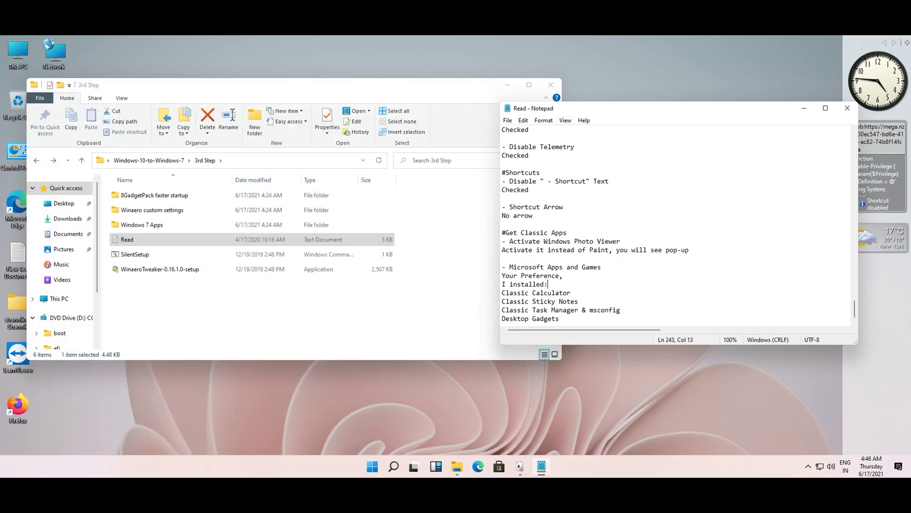
pyautogui.click(848, 108)
pyautogui.click(81, 160)
pyautogui.doubleClick(123, 239)
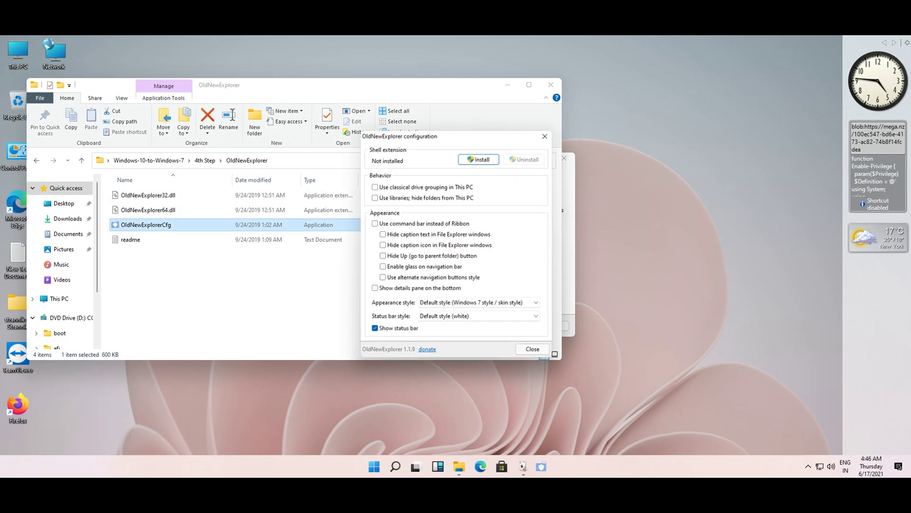
# Step: Install the OldNewExplorer shell extension with classical drive grouping, hidden captions and Up button, navigation glass, alternate buttons and a details pane
pyautogui.click(480, 318)
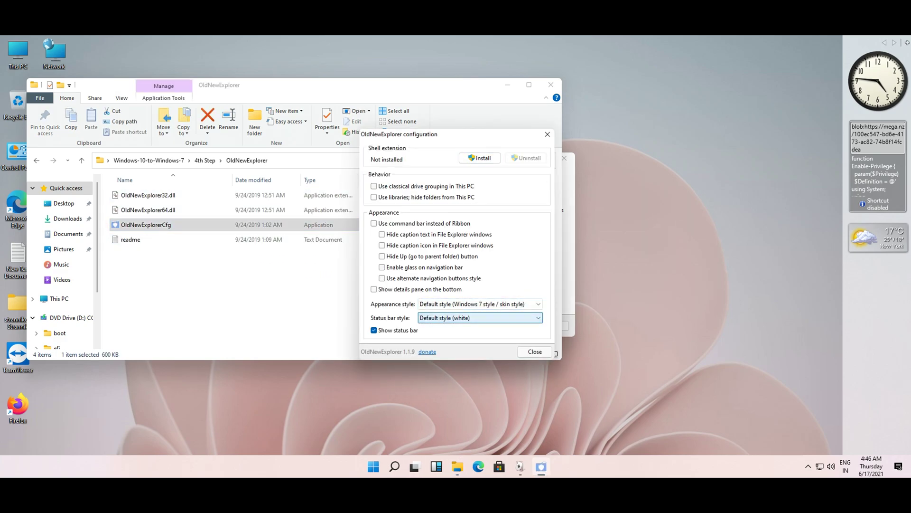
pyautogui.click(479, 158)
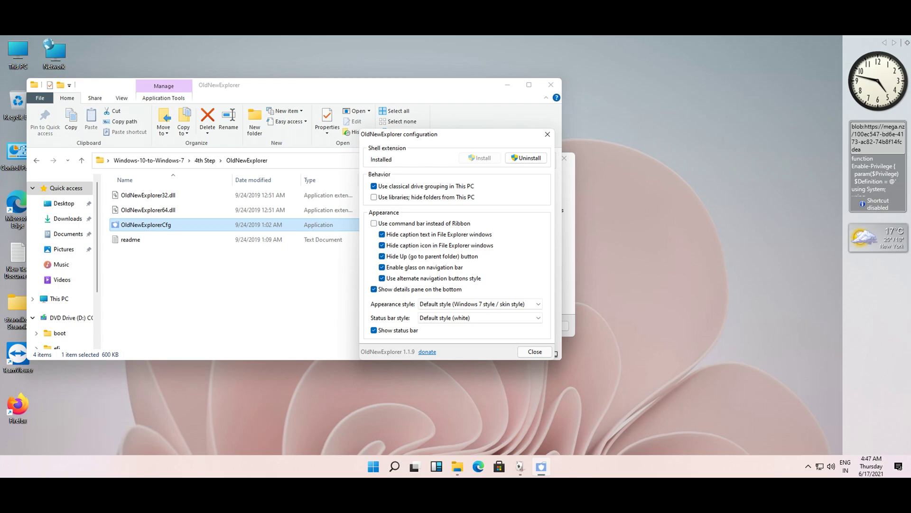
pyautogui.hotkey('alt', 'F4')
# Step: Go to the pack's 5th Step folder and restart Windows
pyautogui.hotkey('alt', 'Up')
pyautogui.hotkey('alt', 'Up')
pyautogui.doubleClick(138, 254)
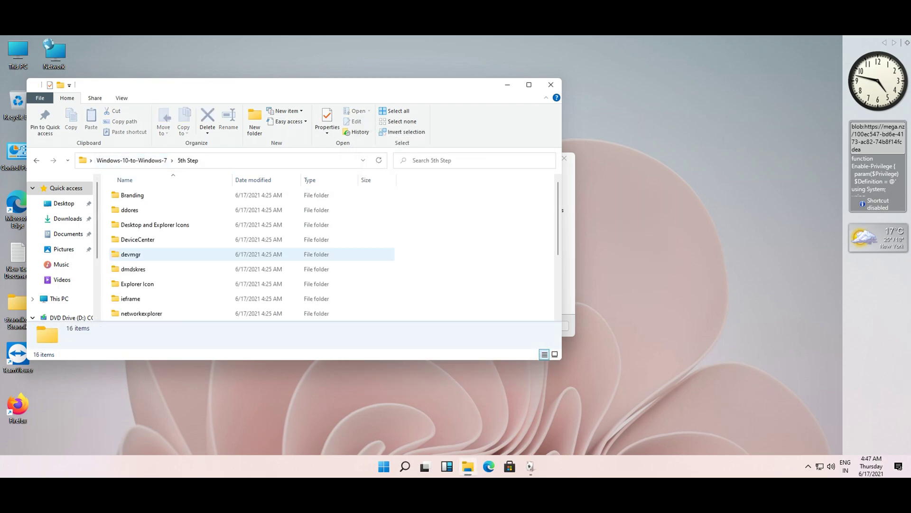
pyautogui.press('super')
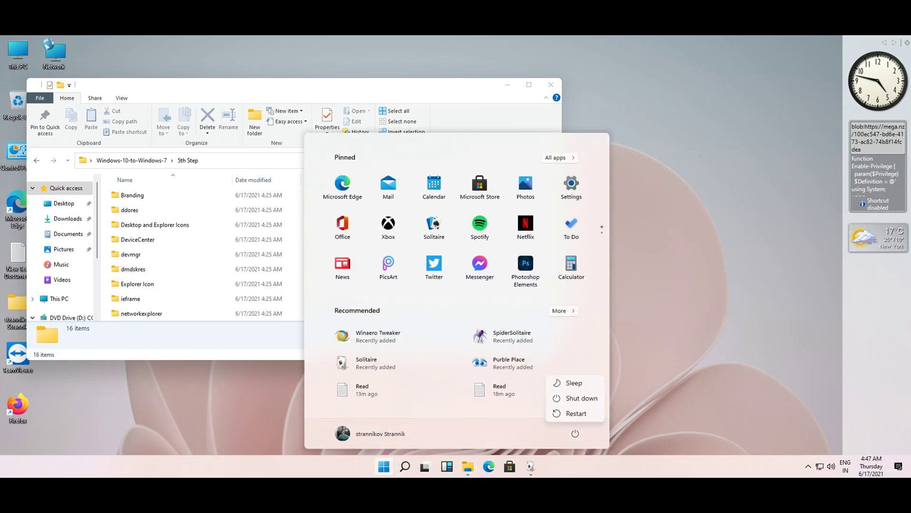
pyautogui.press('r')
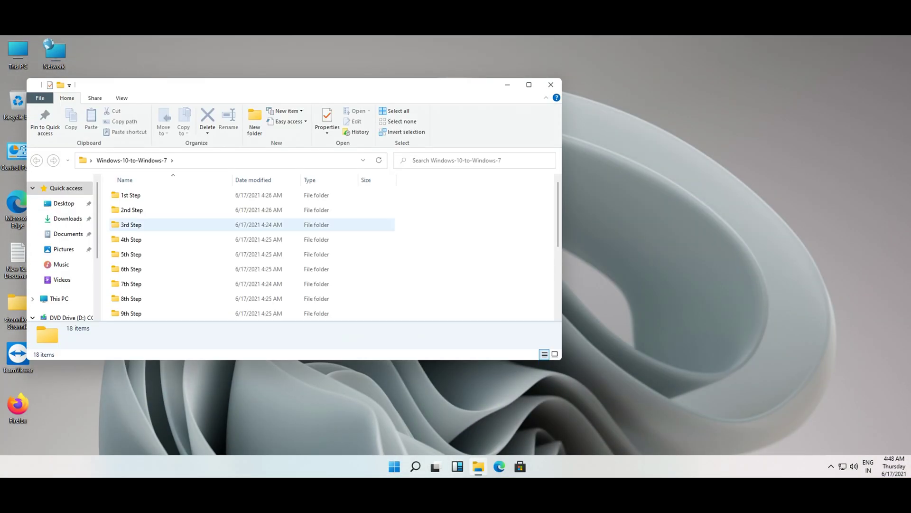
# Step: Start CustomizerGod from the 5th Step folder and move the windows apart on the desktop
pyautogui.doubleClick(138, 254)
pyautogui.doubleClick(132, 194)
pyautogui.click(36, 160)
pyautogui.doubleClick(140, 300)
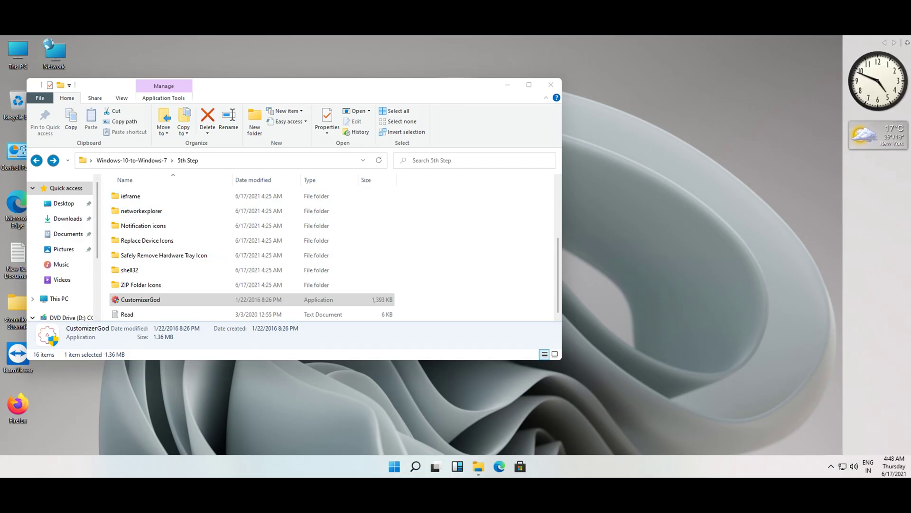
pyautogui.moveTo(461, 86); pyautogui.dragTo(342, 172)
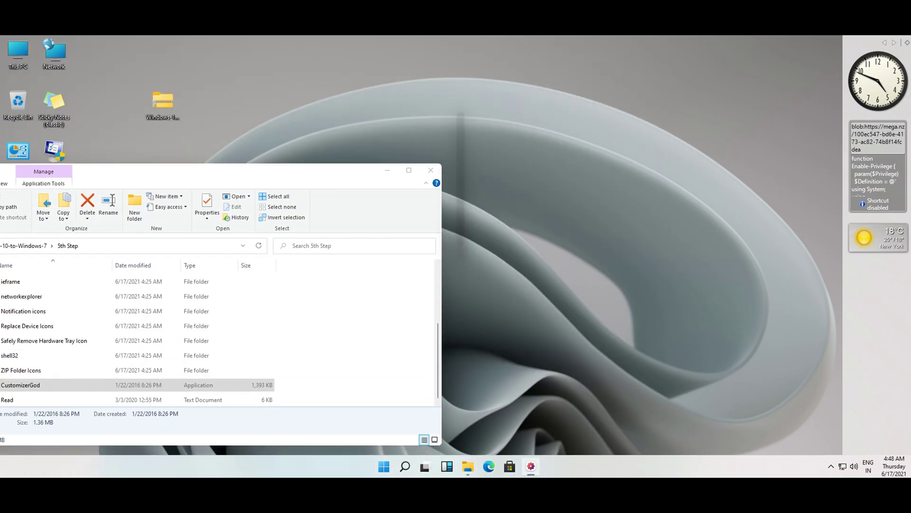
pyautogui.moveTo(560, 125); pyautogui.dragTo(695, 277)
pyautogui.rightClick(650, 227)
pyautogui.press('Escape')
# Step: Go to the 6th Step folder and examine its Read notes on installing the theme patches
pyautogui.moveTo(258, 171); pyautogui.dragTo(442, 107)
pyautogui.scroll(2, 314, 275)
pyautogui.scroll(-2, 313, 275)
pyautogui.doubleClick(193, 217)
pyautogui.doubleClick(199, 232)
pyautogui.click(194, 182)
pyautogui.doubleClick(199, 291)
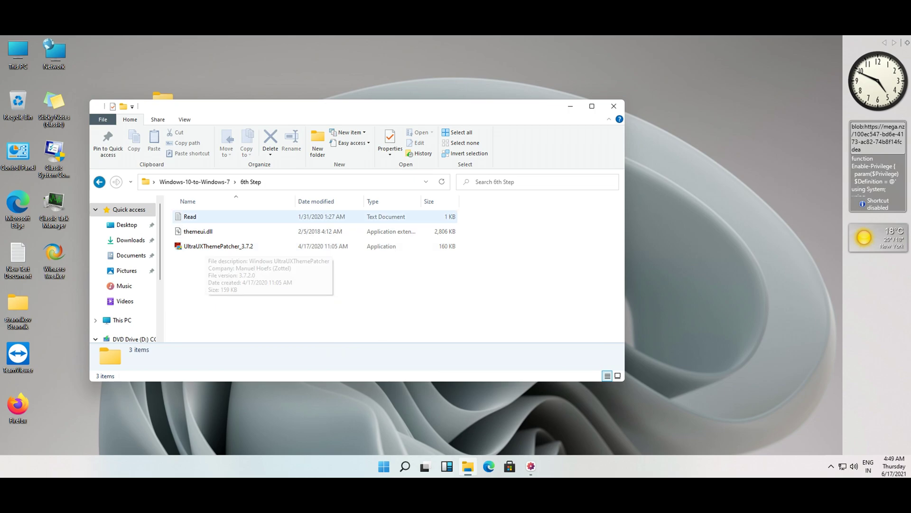
pyautogui.doubleClick(190, 216)
pyautogui.moveTo(418, 113); pyautogui.dragTo(297, 103)
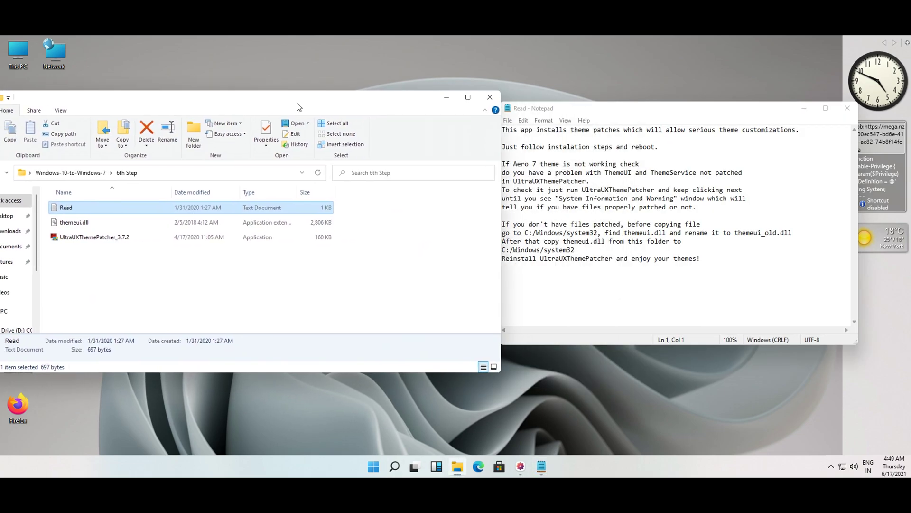
pyautogui.click(704, 198)
pyautogui.click(142, 207)
pyautogui.click(560, 258)
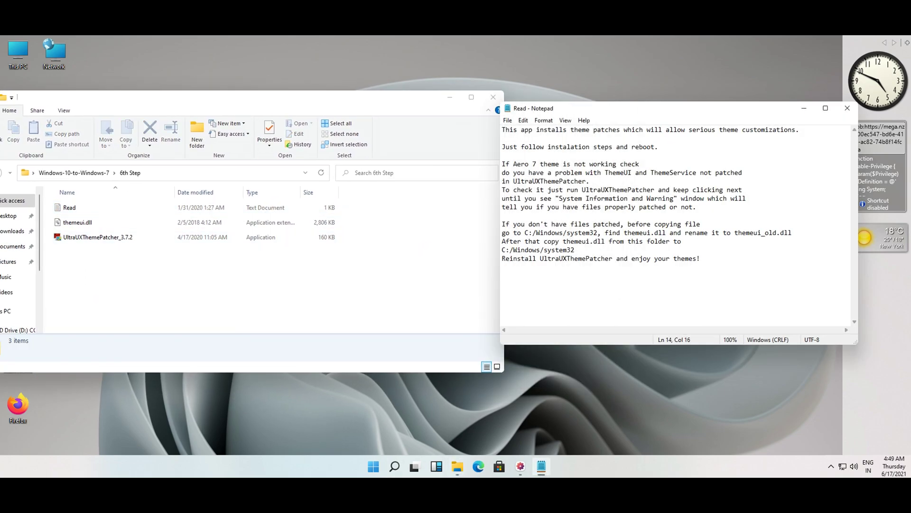
# Step: Copy themeui.dll from the 6th Step folder and open C:\windows\system32
pyautogui.click(76, 222)
pyautogui.rightClick(76, 227)
pyautogui.click(97, 316)
pyautogui.press('super+r')
pyautogui.write('C:\\windows\\system32')
pyautogui.press('Return')
# Step: Try to rename themeui.dll in system32 as themeui_old.dll
pyautogui.moveTo(535, 142); pyautogui.dragTo(534, 240)
pyautogui.rightClick(111, 197)
pyautogui.click(137, 307)
pyautogui.click(118, 195)
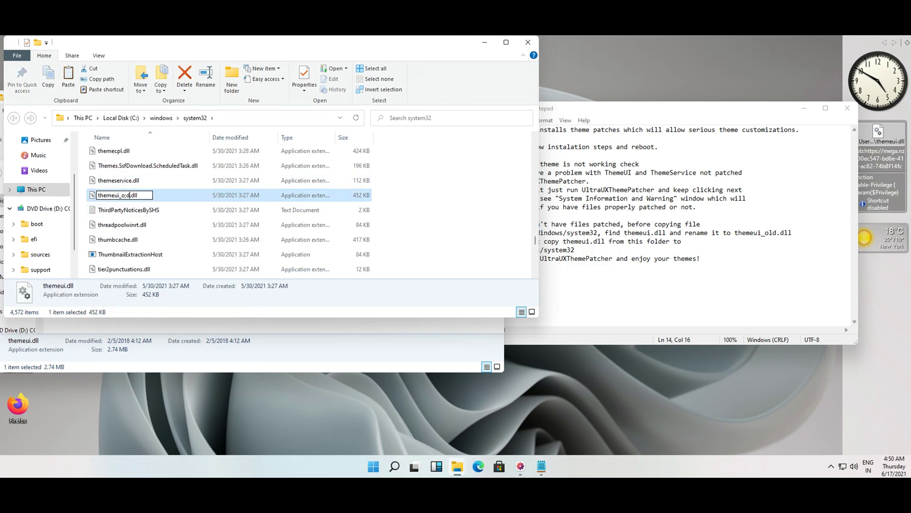
pyautogui.press('Return')
pyautogui.click(505, 311)
pyautogui.click(540, 293)
# Step: Try to transfer the 6th Step folder's themeui.dll into the system32 folder
pyautogui.moveTo(387, 44); pyautogui.dragTo(579, 65)
pyautogui.moveTo(78, 222); pyautogui.dragTo(610, 221)
pyautogui.click(199, 174)
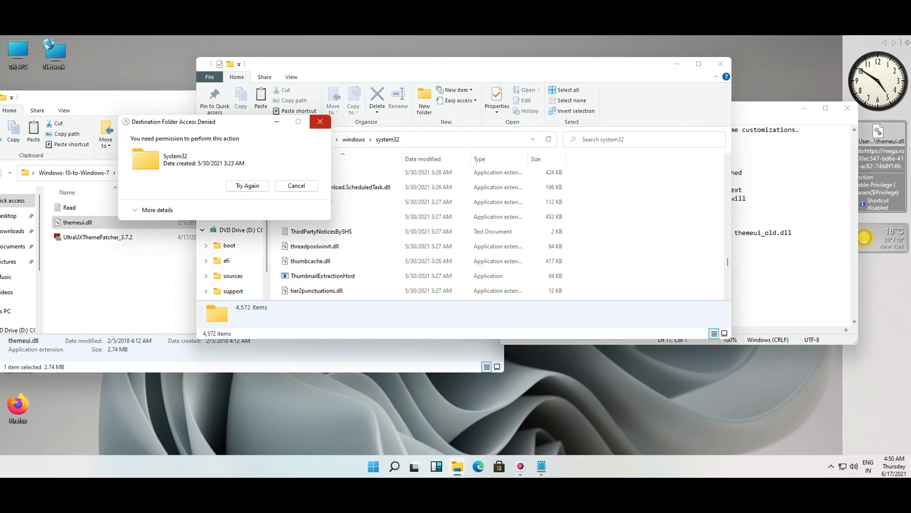
pyautogui.click(296, 186)
# Step: Try to install UltraUXThemePatcher_3.7.2, accepting its license agreement and ending the setup at the system information page
pyautogui.doubleClick(98, 237)
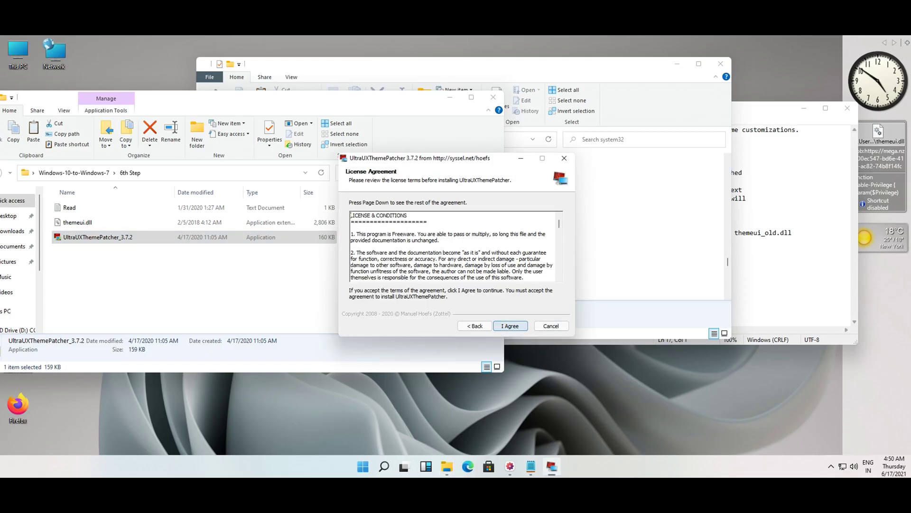
pyautogui.press('Return')
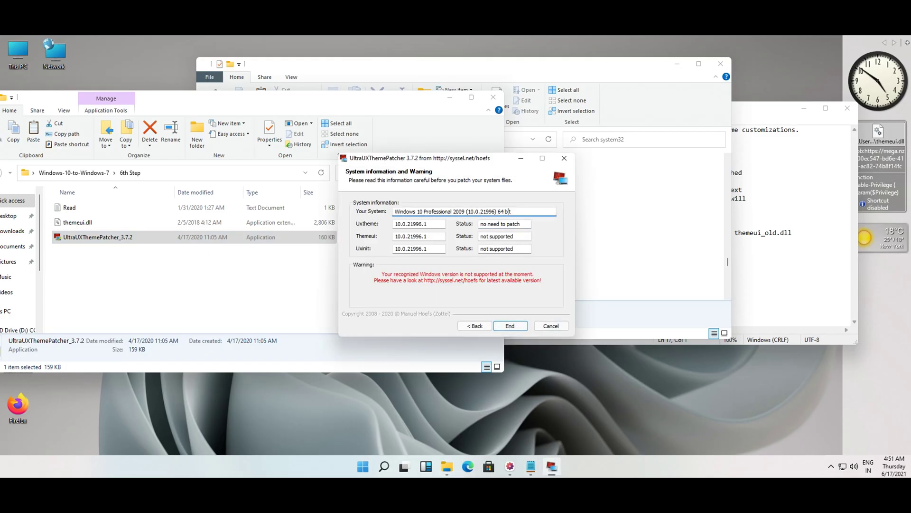
pyautogui.press('Return')
pyautogui.press('Return')
pyautogui.press('Return')
# Step: Apply the Aero 7 theme from the 7th Step's Themes For 10 Build 14393 Anniversary Update folder
pyautogui.moveTo(303, 106)
pyautogui.mouseDown()
pyautogui.moveTo(206, 89)
pyautogui.moveTo(295, 112)
pyautogui.mouseUp()
pyautogui.click(90, 234)
pyautogui.hotkey('alt', 'Up')
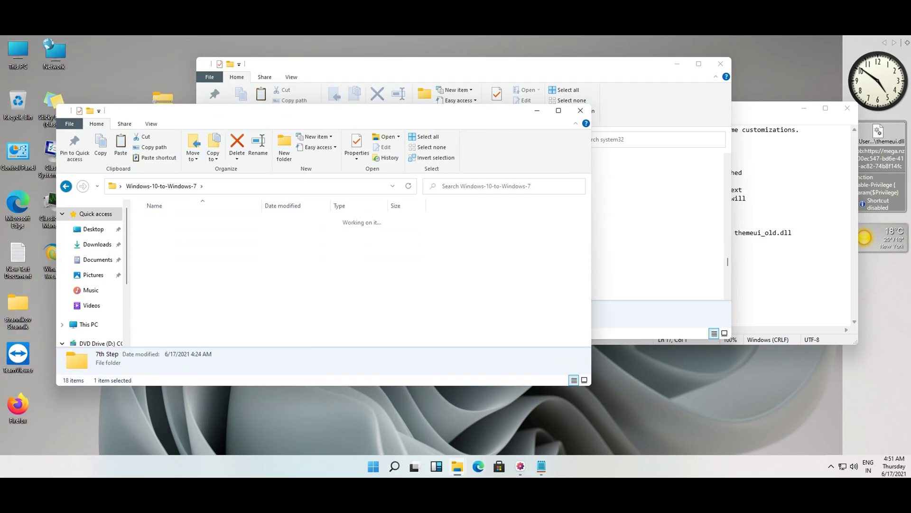
pyautogui.doubleClick(159, 265)
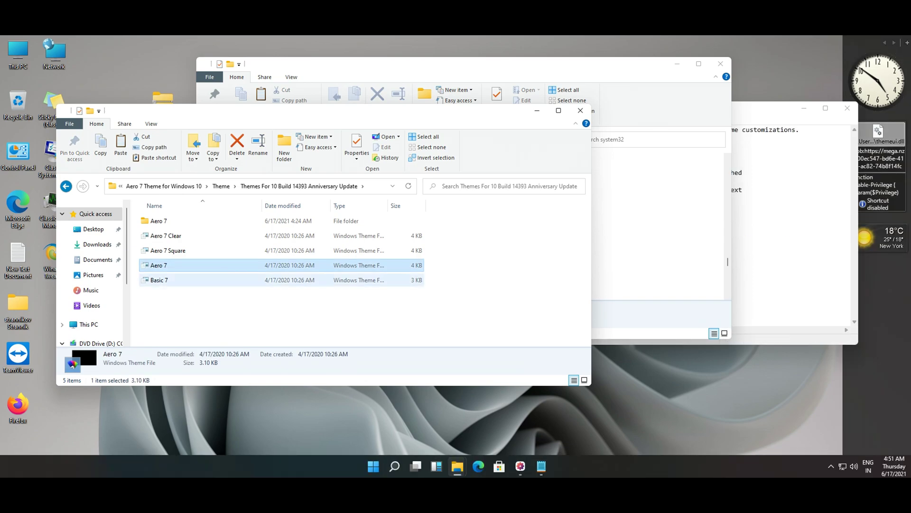
pyautogui.click(439, 118)
# Step: Try to open the aero 7 visual style in the theme's Aero 7 folder and return to the 7th Step folder
pyautogui.doubleClick(156, 221)
pyautogui.hotkey('alt', 'Left')
pyautogui.hotkey('alt', 'Left')
pyautogui.doubleClick(158, 280)
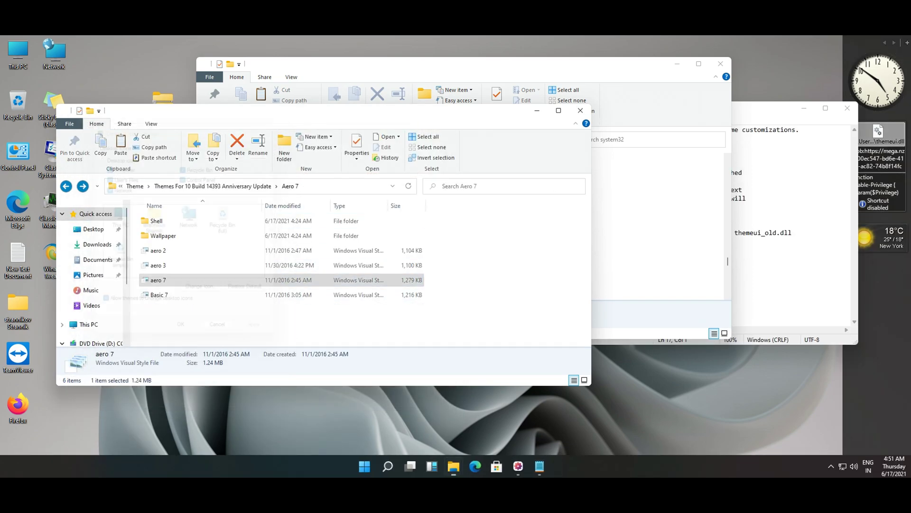
pyautogui.hotkey('alt', 'Left')
pyautogui.hotkey('alt', 'Left')
pyautogui.hotkey('alt', 'Left')
pyautogui.hotkey('alt', 'Left')
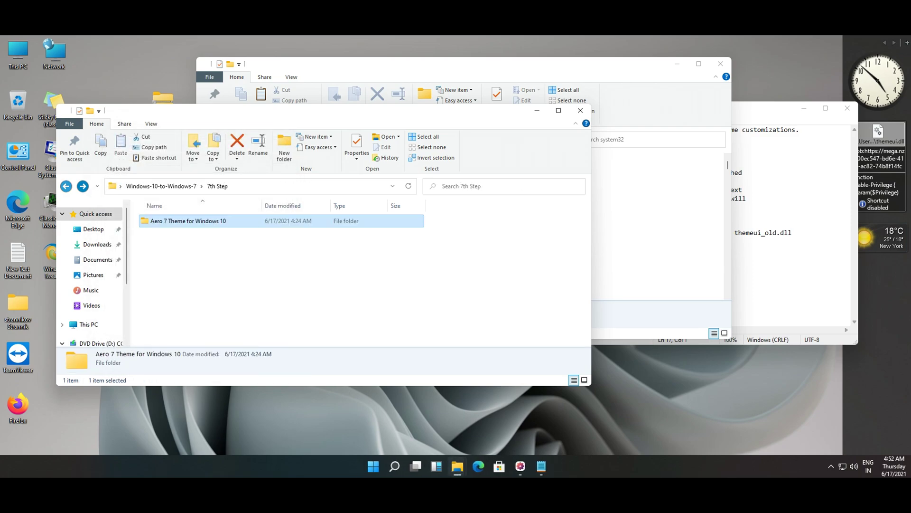
# Step: Set win7back from the 8th Step's Desktop and Lockscreen Background folder as the desktop background
pyautogui.hotkey('alt', 'Up')
pyautogui.press('Down')
pyautogui.press('Return')
pyautogui.press('Up')
pyautogui.press('Return')
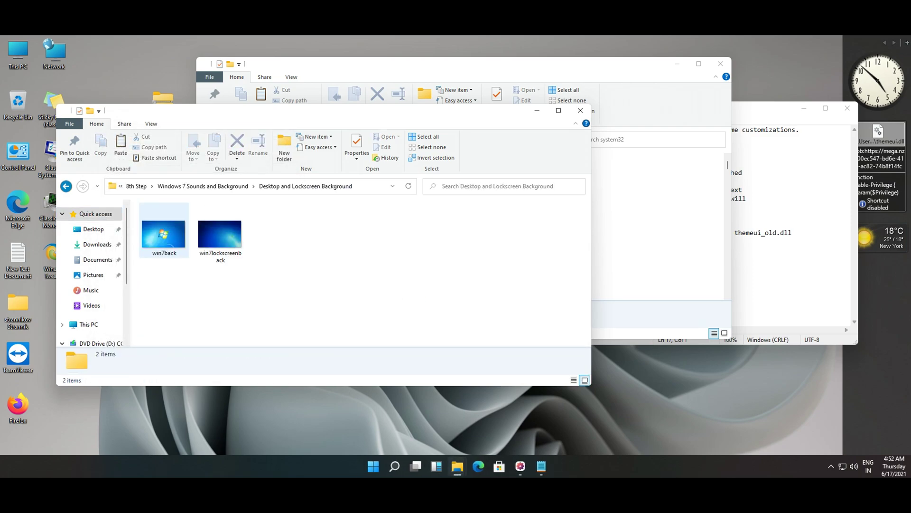
pyautogui.hotkey('shift', 'F10')
pyautogui.press('Down')
pyautogui.press('Return')
# Step: Import the Windows 7 Sounds Settings registry file from the Windows 7 Sounds and Background folder
pyautogui.hotkey('alt', 'Up')
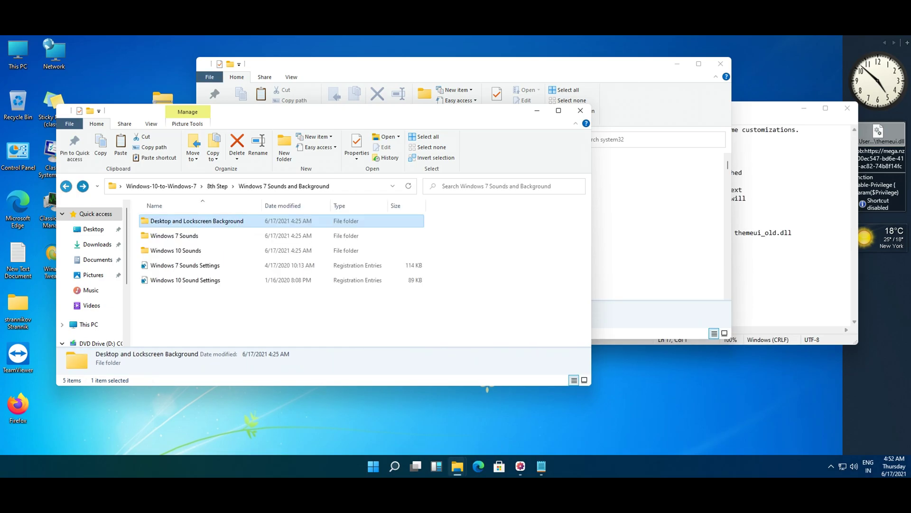
pyautogui.press('Down')
pyautogui.press('Down')
pyautogui.press('Down')
pyautogui.press('Return')
pyautogui.hotkey('alt', 'y')
pyautogui.press('Return')
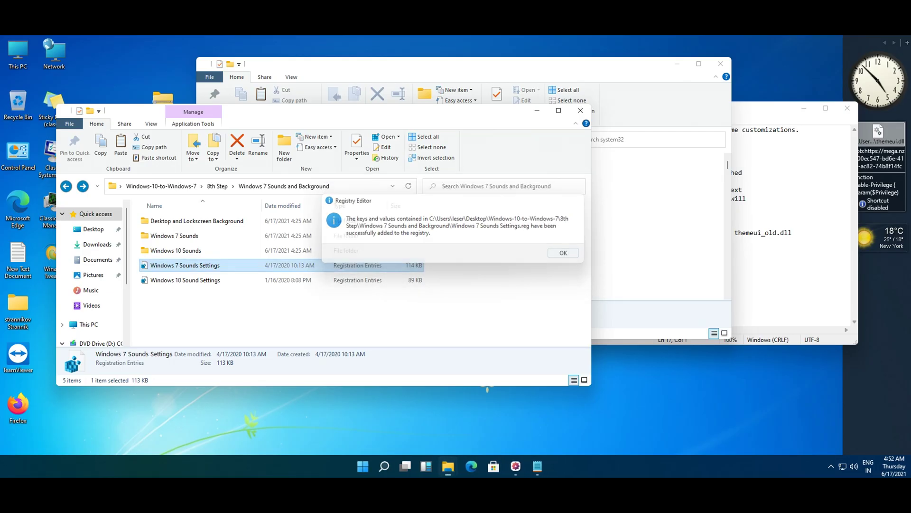
pyautogui.press('Return')
# Step: Look into the Windows 7 Sounds folder and return to Windows 7 Sounds and Background
pyautogui.press('Up')
pyautogui.press('Up')
pyautogui.press('Return')
pyautogui.press('Return')
pyautogui.hotkey('alt', 'Up')
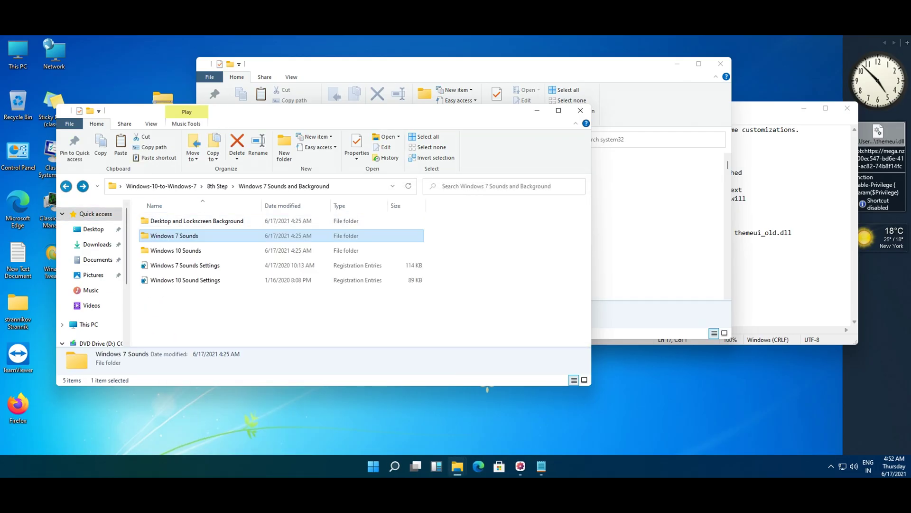
# Step: Move all files and folders from the Windows 7 Sounds folder into the Windows Media folder, confirming the replacement and permission requests
pyautogui.hotkey('alt', 'Tab')
pyautogui.click(229, 165)
pyautogui.hotkey('alt', 'Tab')
pyautogui.press('Return')
pyautogui.hotkey('ctrl', 'a')
pyautogui.hotkey('ctrl', 'x')
pyautogui.hotkey('alt', 'Tab')
pyautogui.hotkey('ctrl', 'v')
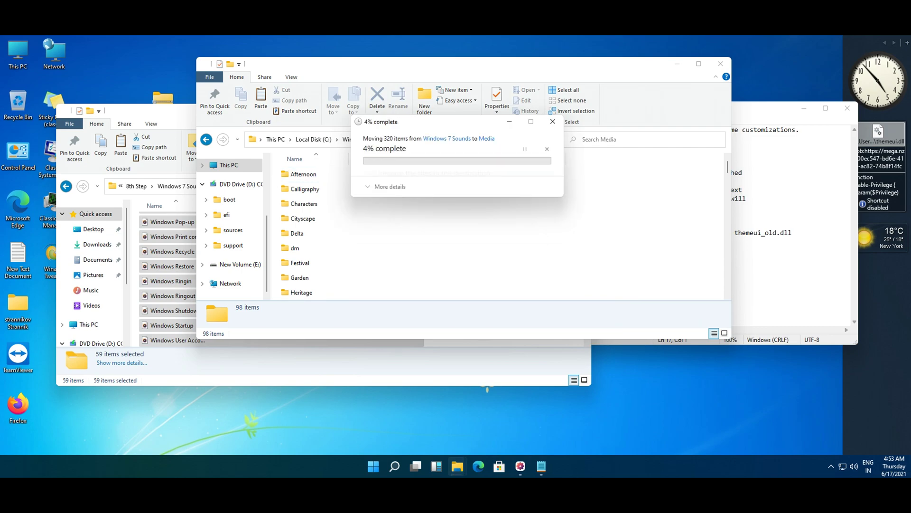
pyautogui.press('Return')
pyautogui.press('Return')
pyautogui.press('Return')
pyautogui.press('Return')
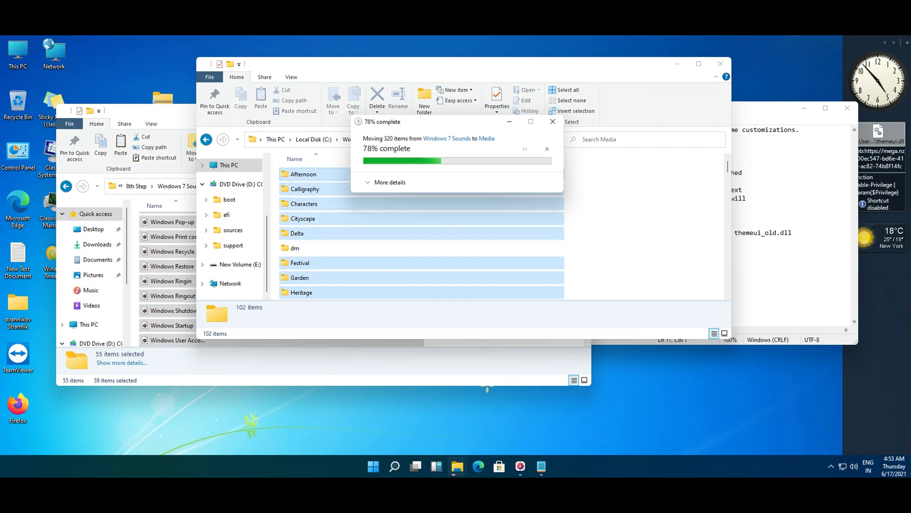
# Step: Try to move the remaining sound files from the Windows 7 Sounds folder into the Media folder again
pyautogui.hotkey('alt', 'Tab')
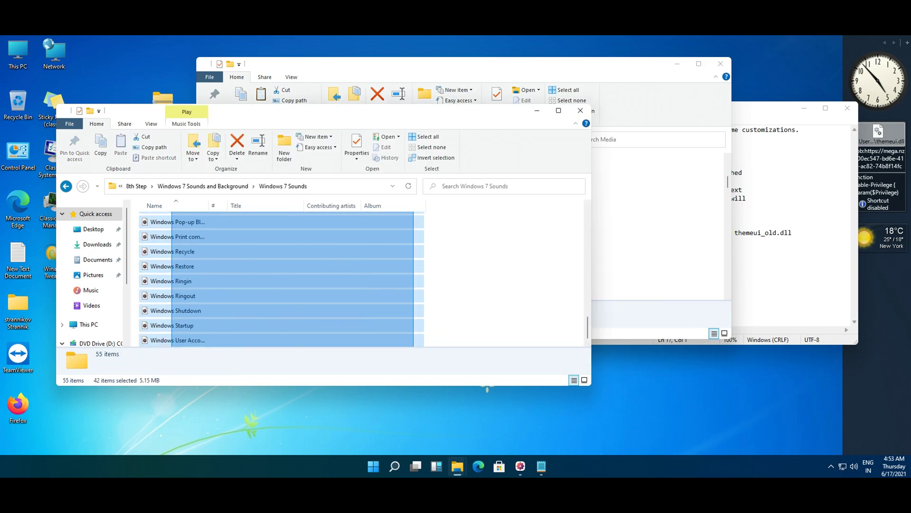
pyautogui.hotkey('ctrl', 'x')
pyautogui.hotkey('alt', 'Tab')
pyautogui.hotkey('ctrl', 'v')
pyautogui.press('Return')
pyautogui.press('Return')
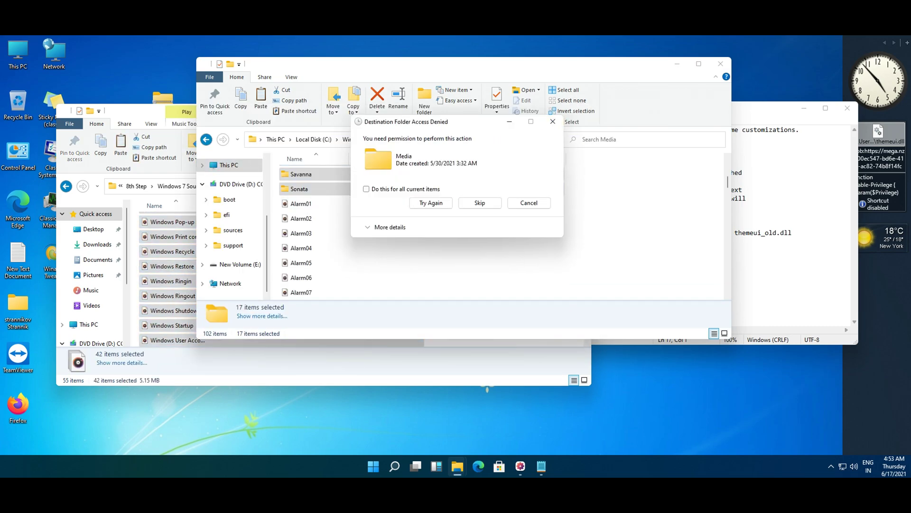
# Step: Return to the Windows-10-to-Windows-7 folder and look into its 9th Step folder
pyautogui.hotkey('alt', 'Tab')
pyautogui.hotkey('alt', 'Up')
pyautogui.hotkey('alt', 'Up')
pyautogui.scroll(-1, 322, 275)
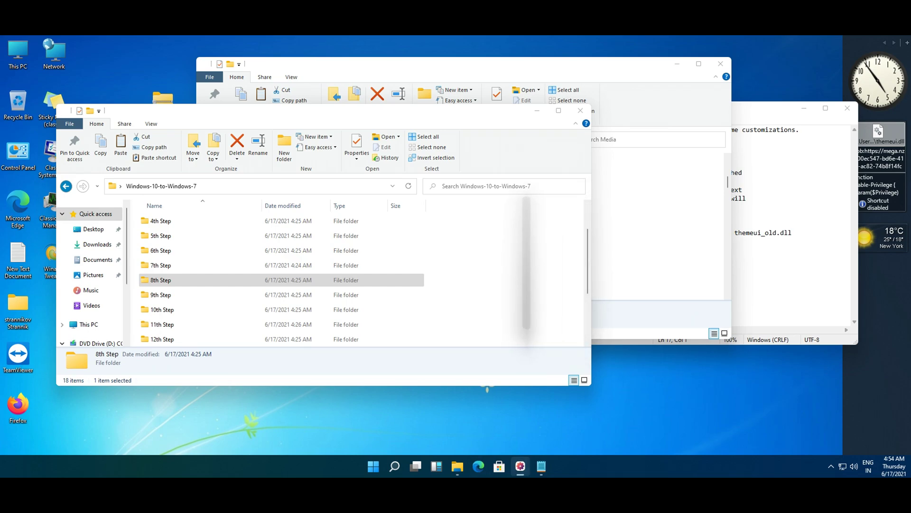
pyautogui.press('Down')
pyautogui.press('Return')
pyautogui.hotkey('alt', 'Left')
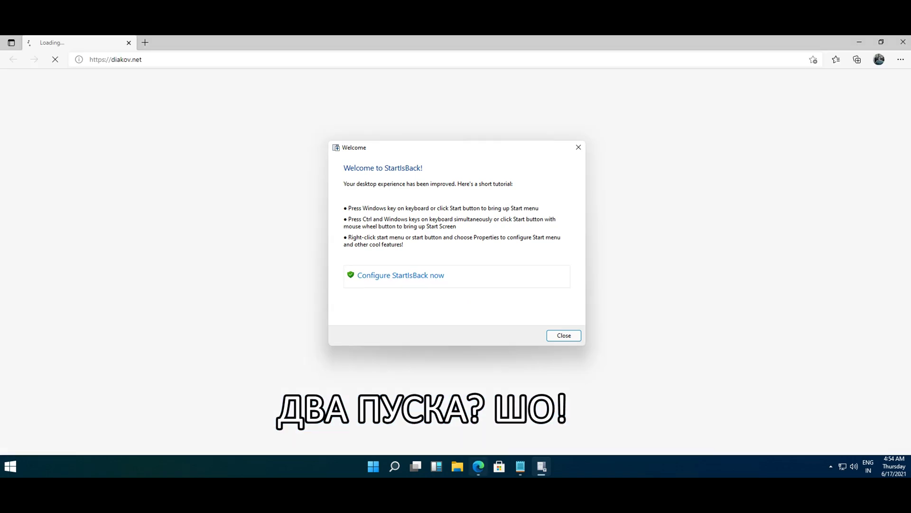
# Step: Configure StartIsBack's appearance with the Windows 7 start orb and try out the Start menu
pyautogui.click(400, 275)
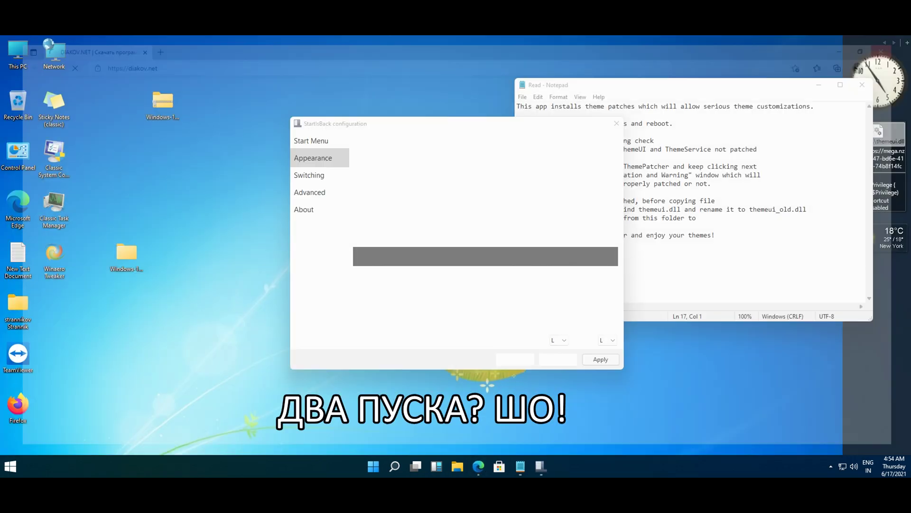
pyautogui.click(429, 256)
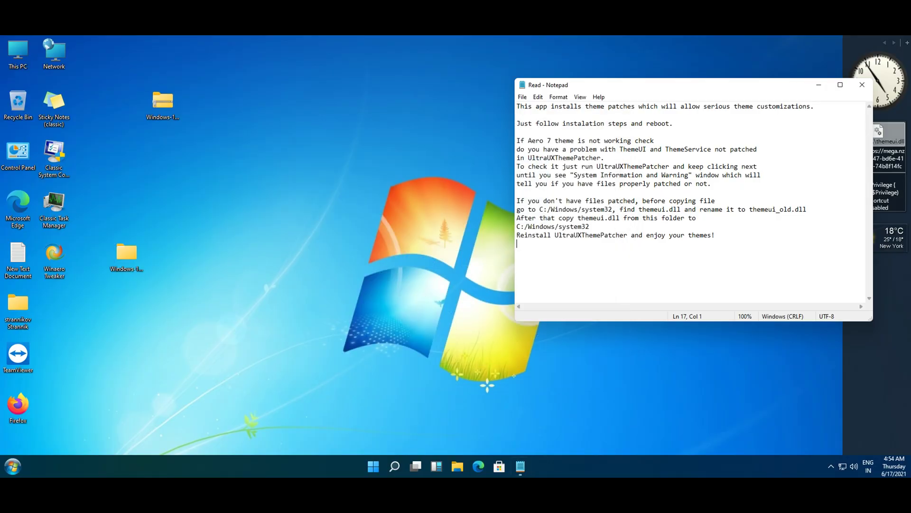
pyautogui.click(13, 466)
pyautogui.click(384, 466)
pyautogui.click(13, 466)
pyautogui.click(13, 466)
# Step: Reopen the Windows-10-to-Windows-7 folder from the desktop and look through the 9th Step's contents
pyautogui.doubleClick(127, 253)
pyautogui.doubleClick(161, 339)
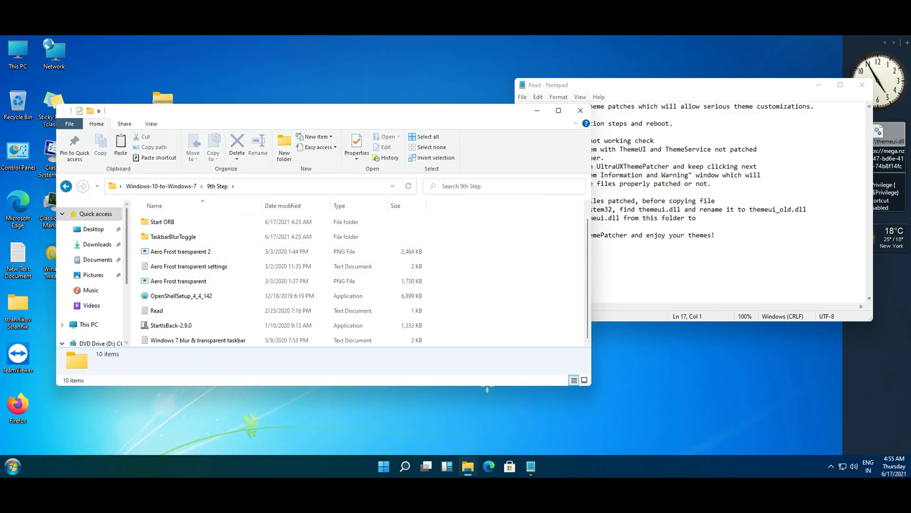
pyautogui.hotkey('alt', 'Left')
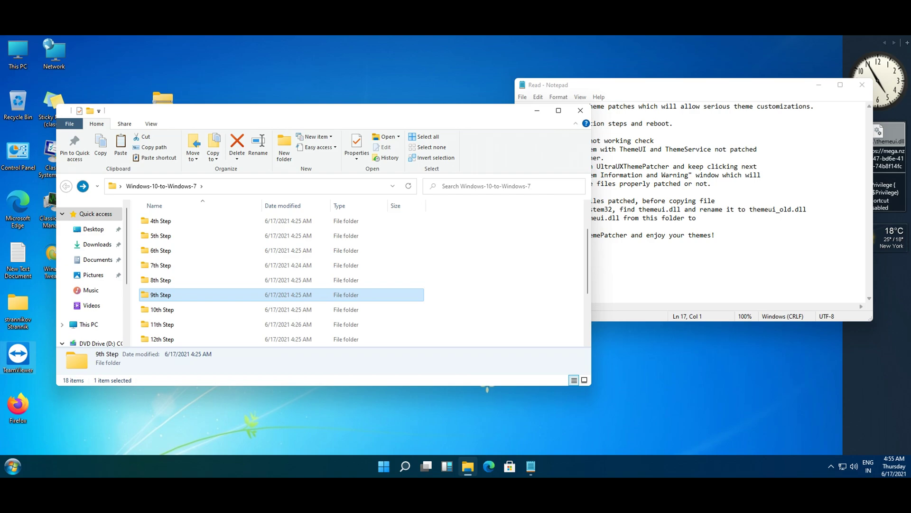
pyautogui.press('Return')
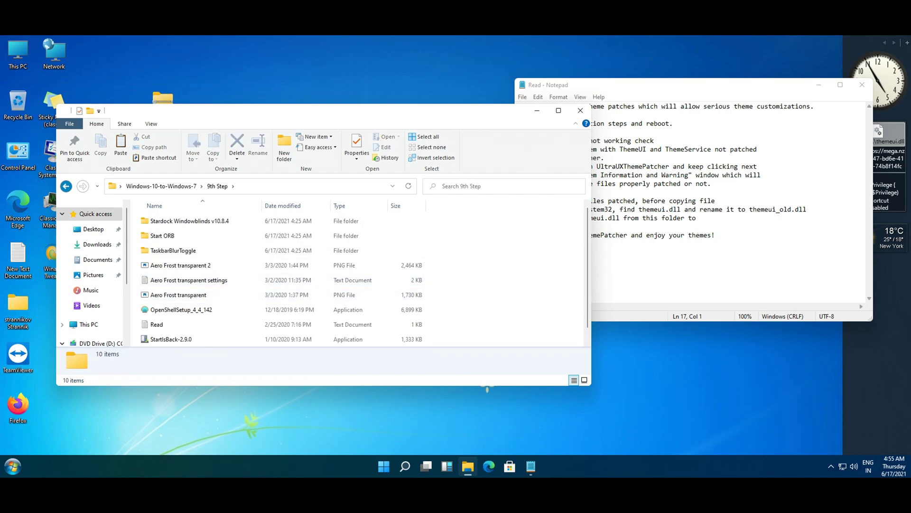
# Step: Try to import the 10th Step's registry file that replaces Modern Personalization with Classic Personalization in the context menu
pyautogui.hotkey('alt', 'Left')
pyautogui.press('Down')
pyautogui.press('Return')
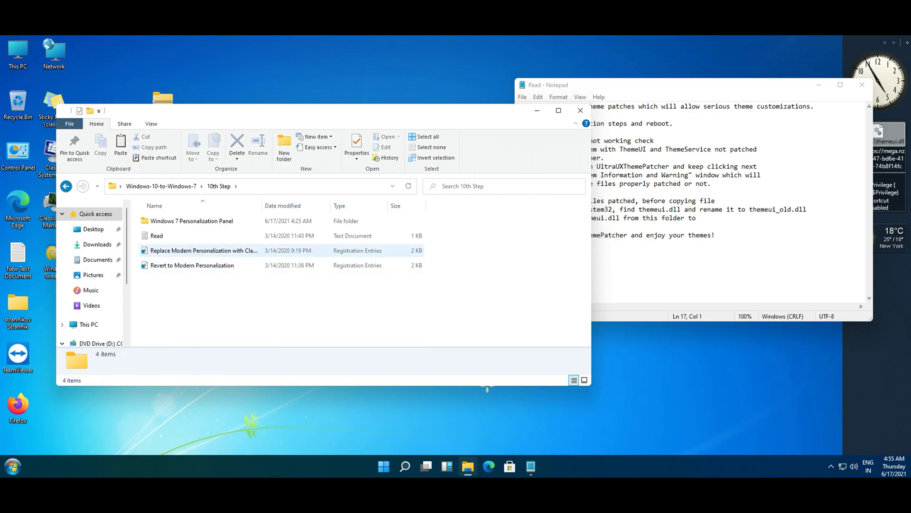
pyautogui.doubleClick(204, 250)
pyautogui.click(406, 311)
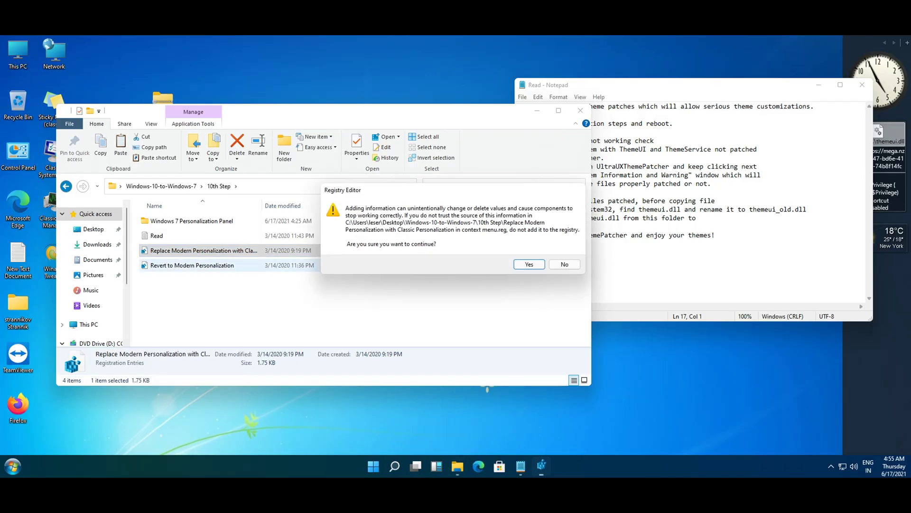
pyautogui.click(525, 264)
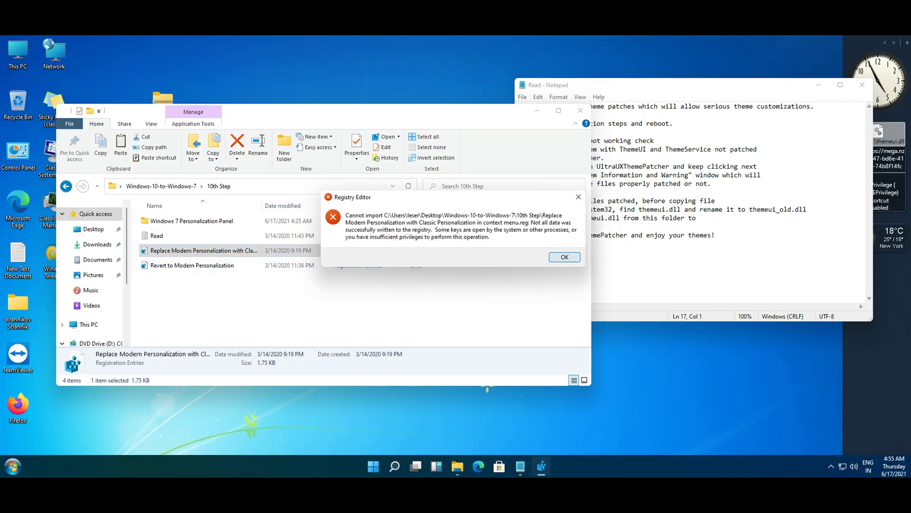
pyautogui.press('Return')
# Step: Try to import the Revert to Modern Personalization registry file from the 10th Step folder
pyautogui.press('Down')
pyautogui.press('Return')
pyautogui.hotkey('alt', 'y')
pyautogui.press('Return')
# Step: Run personalization10 from the Windows 7 Personalization Panel folder, look over its themes and close it
pyautogui.press('Home')
pyautogui.press('Return')
pyautogui.press('Down')
pyautogui.press('Return')
pyautogui.press('Return')
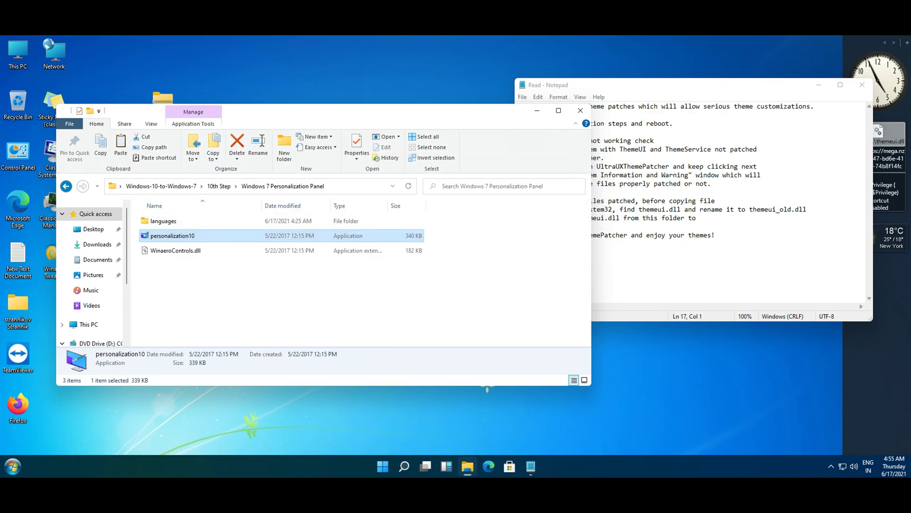
pyautogui.scroll(-10, 502, 233)
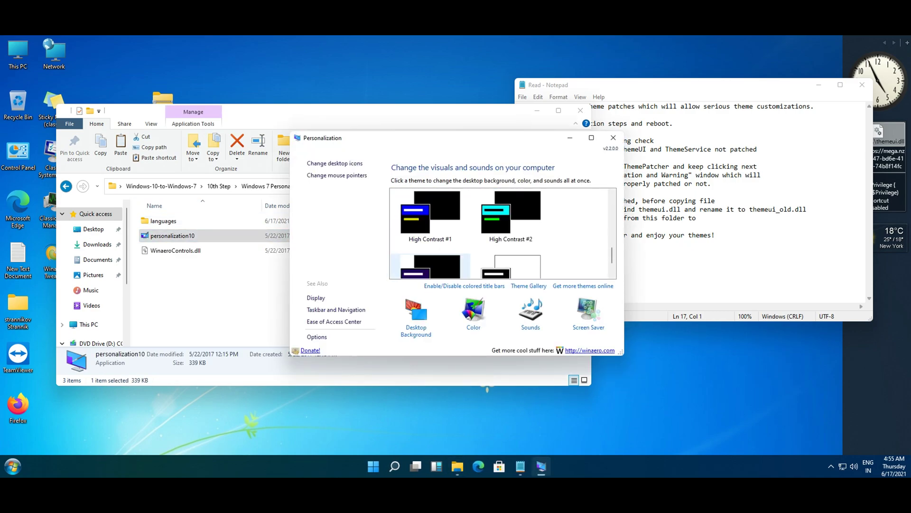
pyautogui.press('Return')
pyautogui.press('Escape')
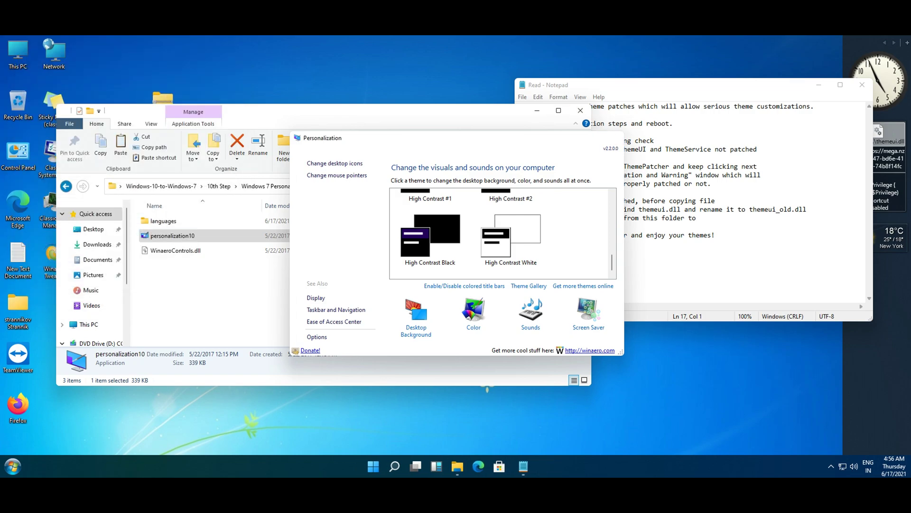
pyautogui.hotkey('alt', 'F4')
# Step: Go back to the 10th Step folder, open its Read text file and close it
pyautogui.press('BackSpace')
pyautogui.press('BackSpace')
pyautogui.press('Return')
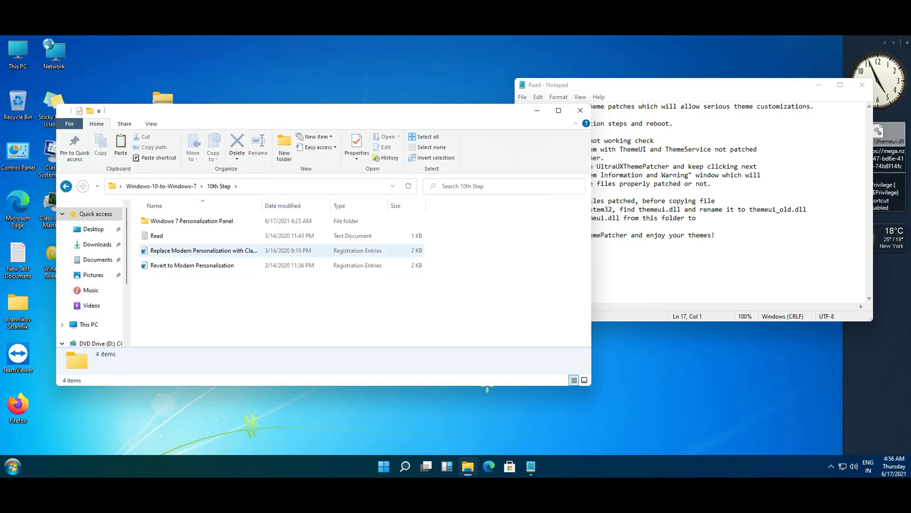
pyautogui.press('Up')
pyautogui.press('Return')
pyautogui.hotkey('alt', 'F4')
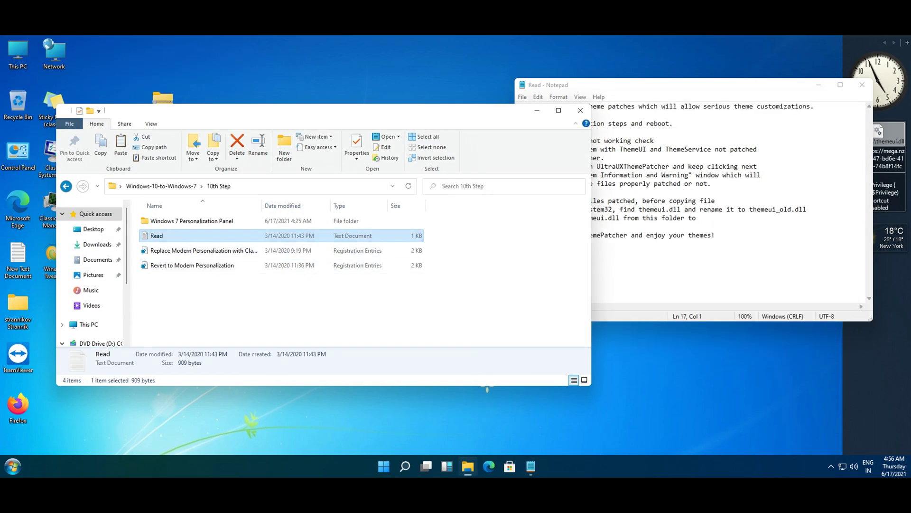
# Step: Open the 11th Step folder, read the Restore Delete Confirmation note and close it
pyautogui.press('BackSpace')
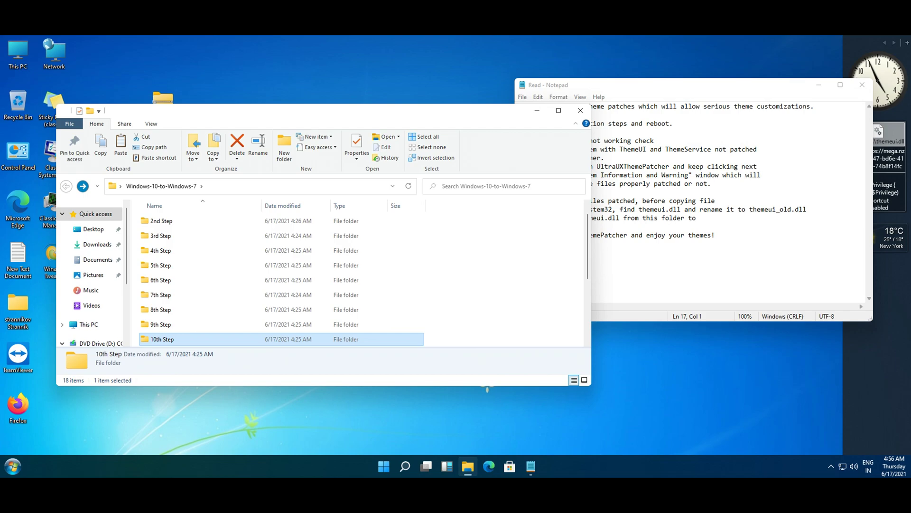
pyautogui.press('Down')
pyautogui.press('Return')
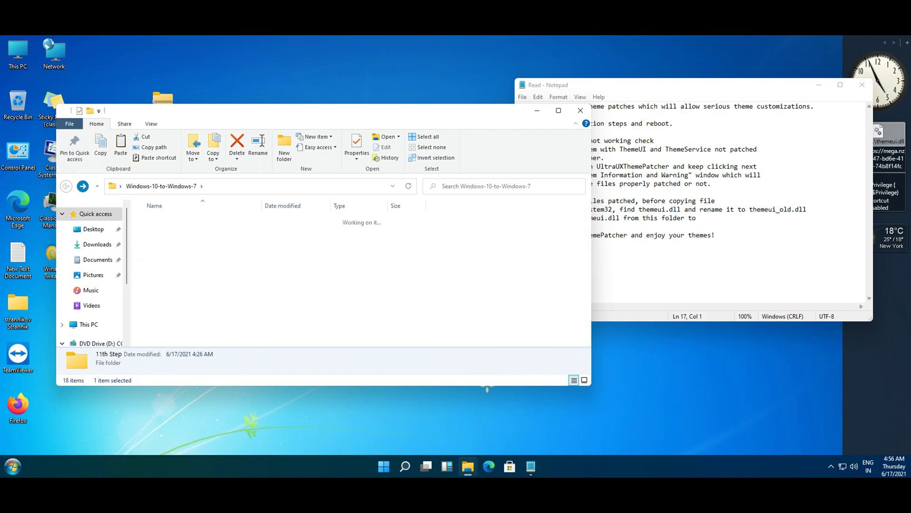
pyautogui.press('Down')
pyautogui.press('Return')
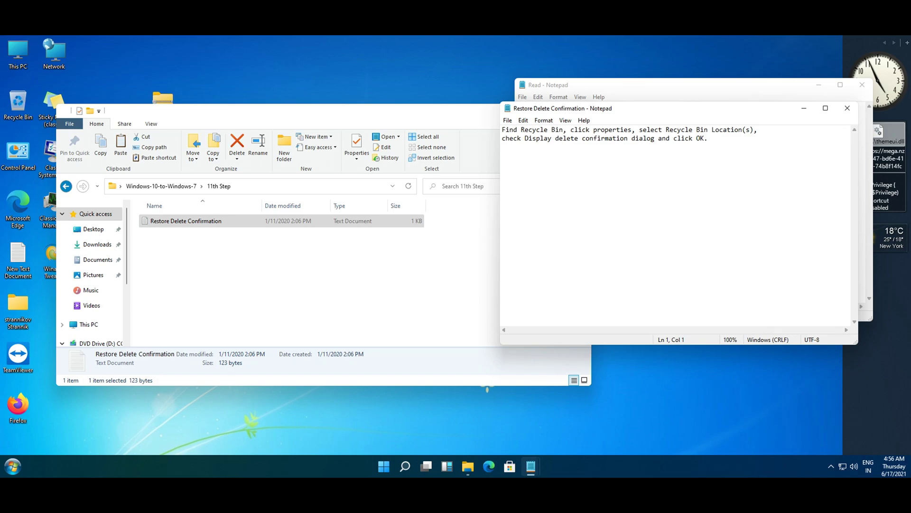
pyautogui.hotkey('alt', 'F4')
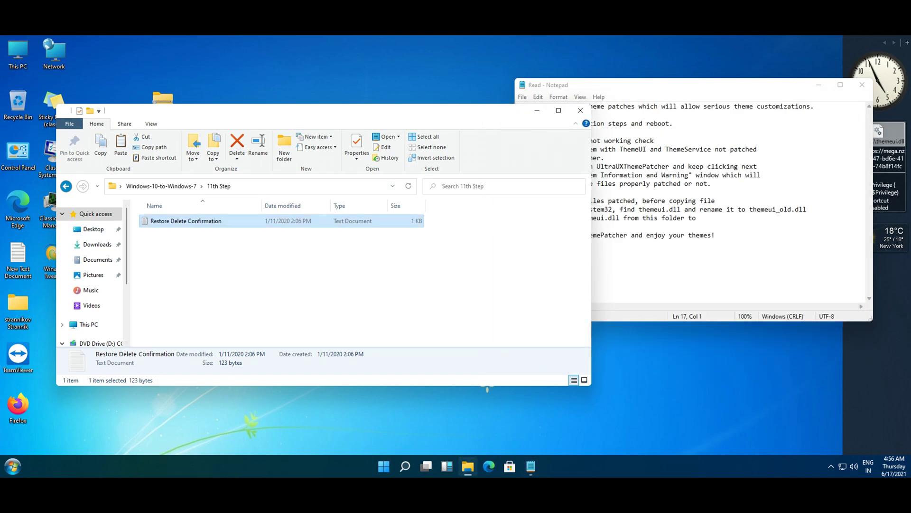
# Step: Open the 12th Step folder and look into its Windows 10 and Windows 7 User Account Pictures folders
pyautogui.press('BackSpace')
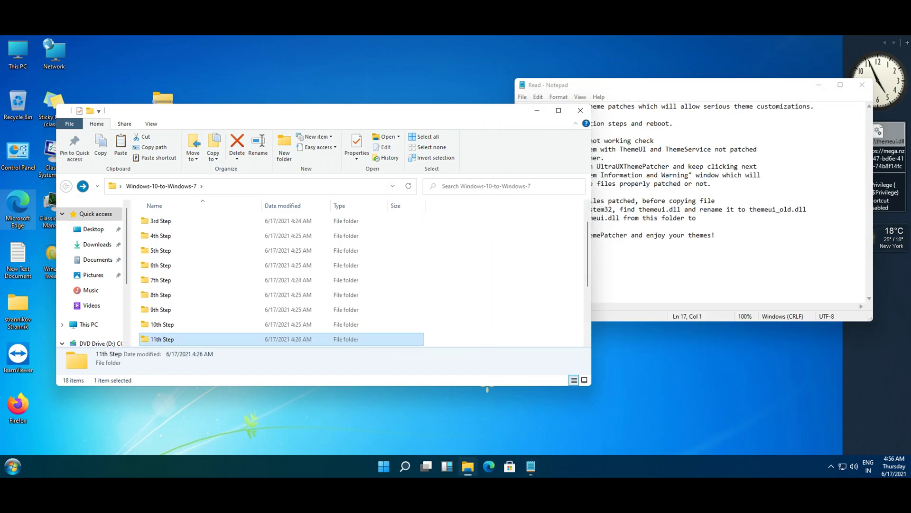
pyautogui.press('Down')
pyautogui.press('Return')
pyautogui.press('Down')
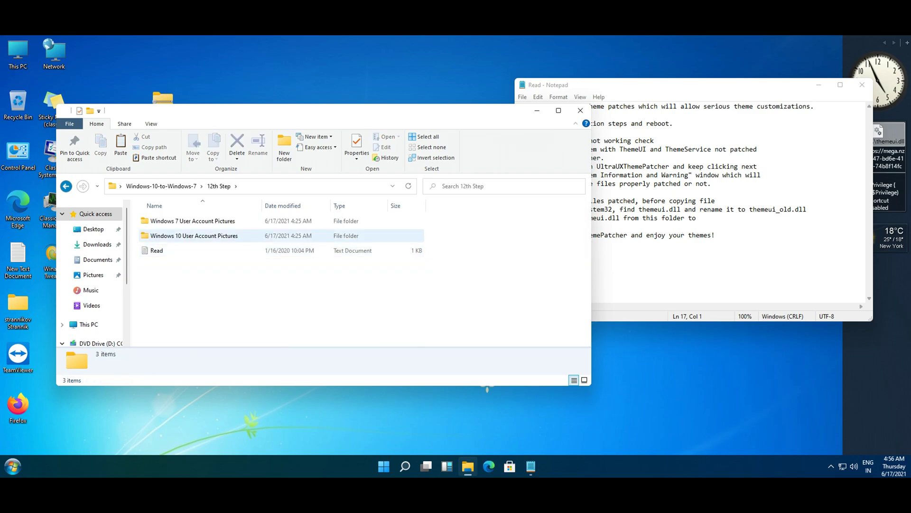
pyautogui.press('Return')
pyautogui.press('BackSpace')
pyautogui.press('Up')
pyautogui.press('Return')
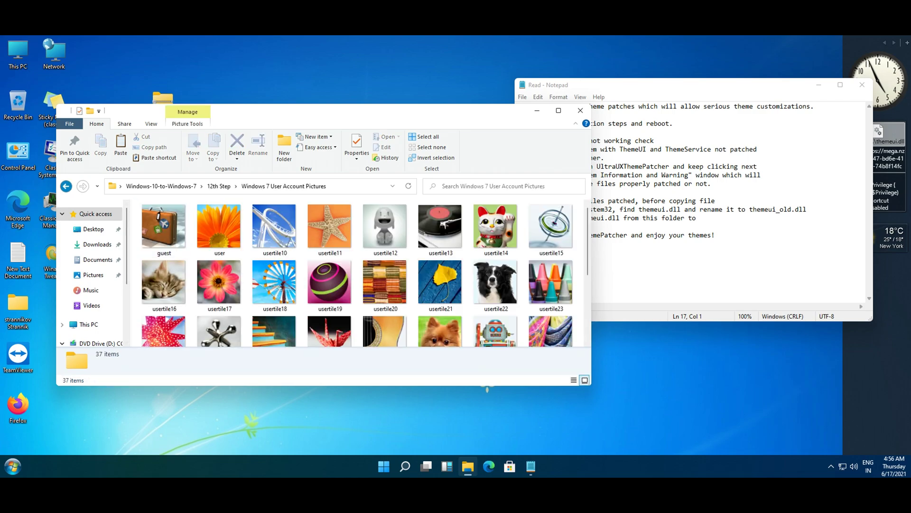
# Step: Open the 12th Step's Read file and read the instructions for installing the Windows 7 user account pictures
pyautogui.press('BackSpace')
pyautogui.press('Down')
pyautogui.press('Down')
pyautogui.press('Return')
pyautogui.click(708, 181)
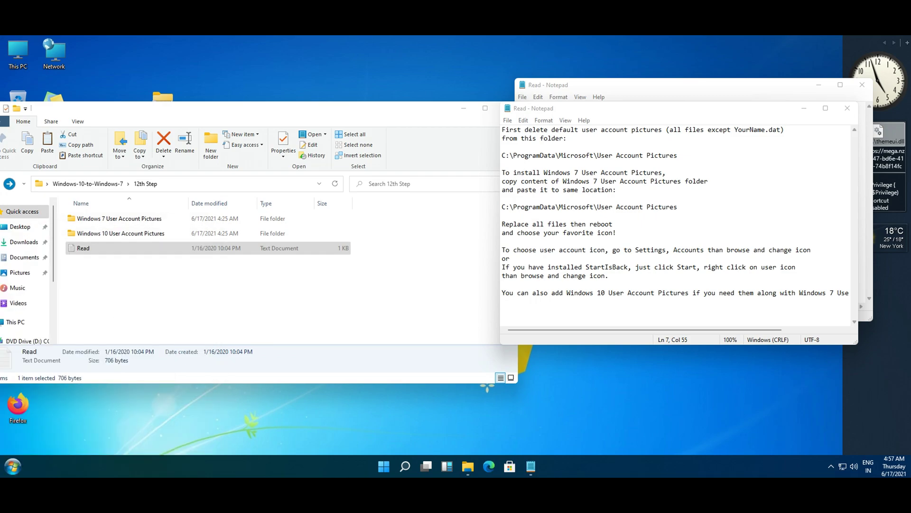
# Step: Open Local Disk (C:) in a new File Explorer window and place the 12th Step's Read note beside it
pyautogui.press('super+e')
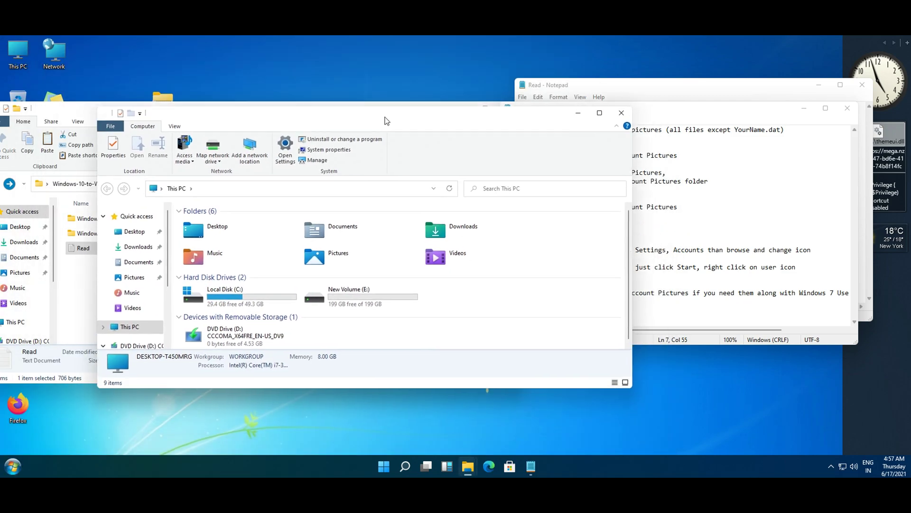
pyautogui.press('Return')
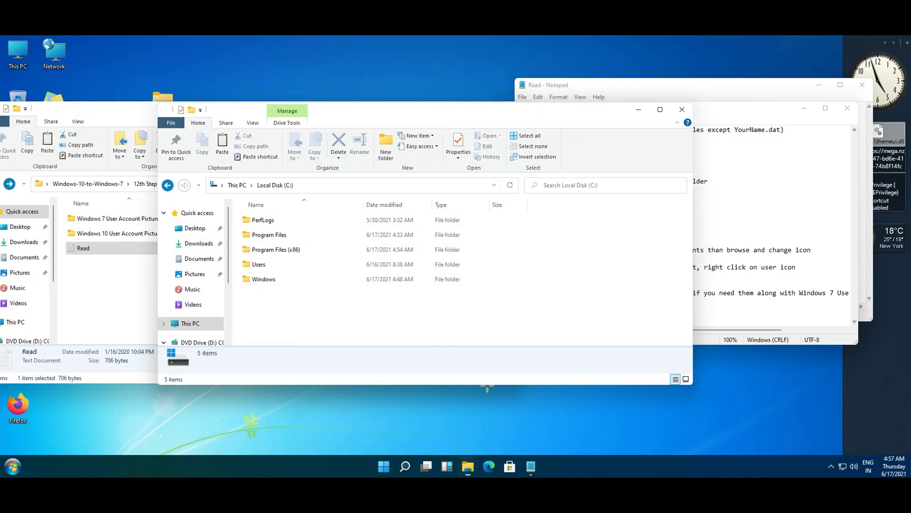
pyautogui.hotkey('alt', 'Tab')
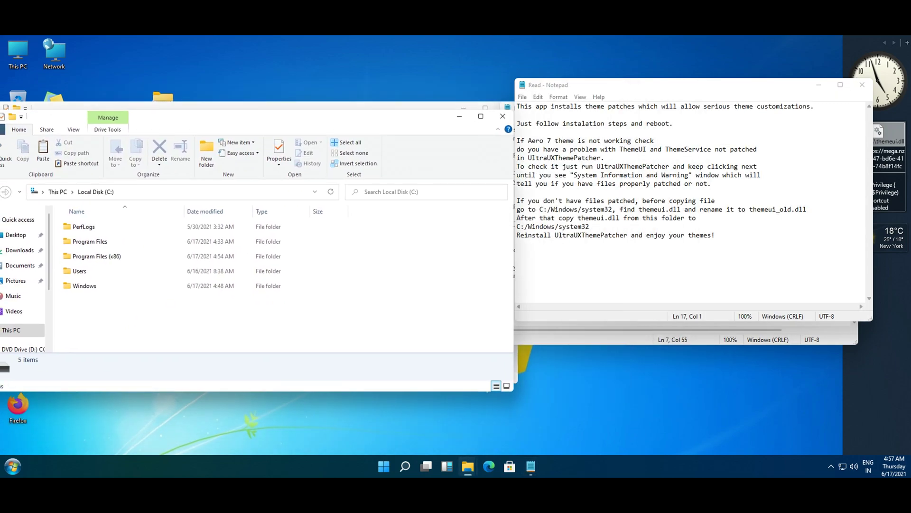
pyautogui.hotkey('alt', 'Tab')
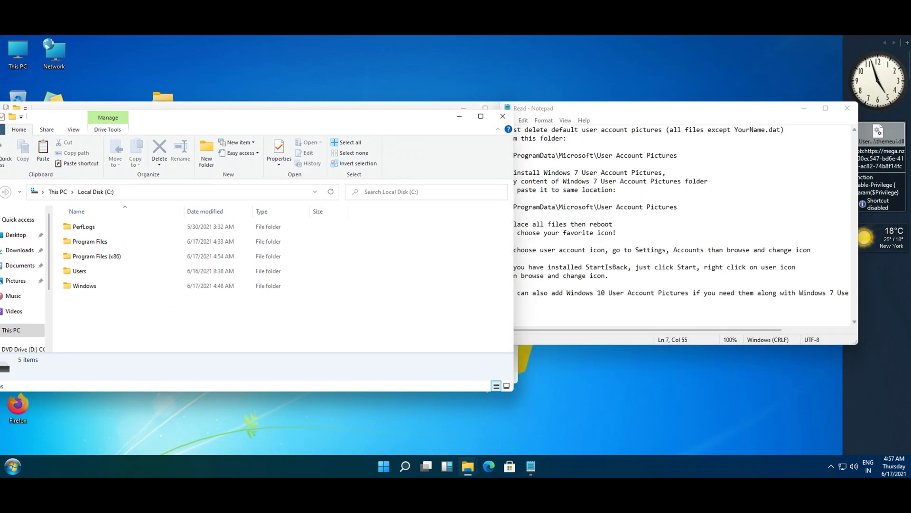
pyautogui.moveTo(617, 108); pyautogui.dragTo(668, 108)
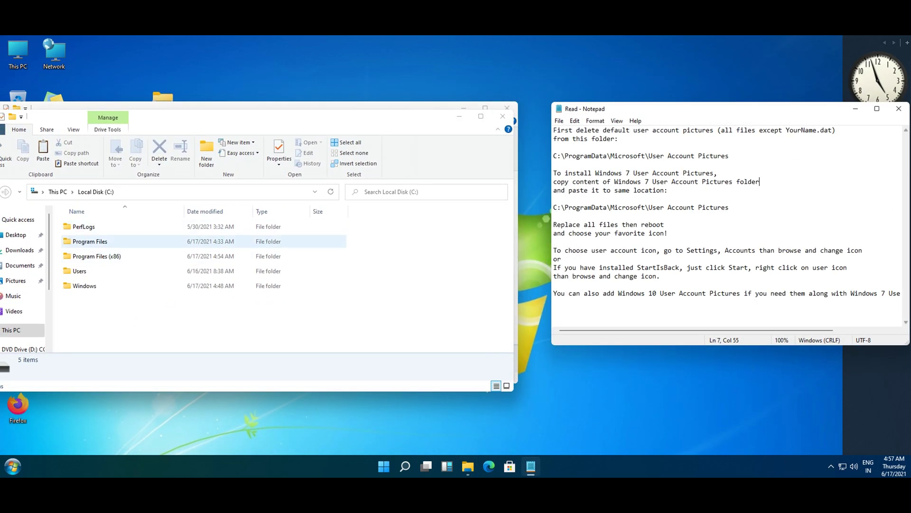
pyautogui.rightClick(111, 317)
pyautogui.press('Escape')
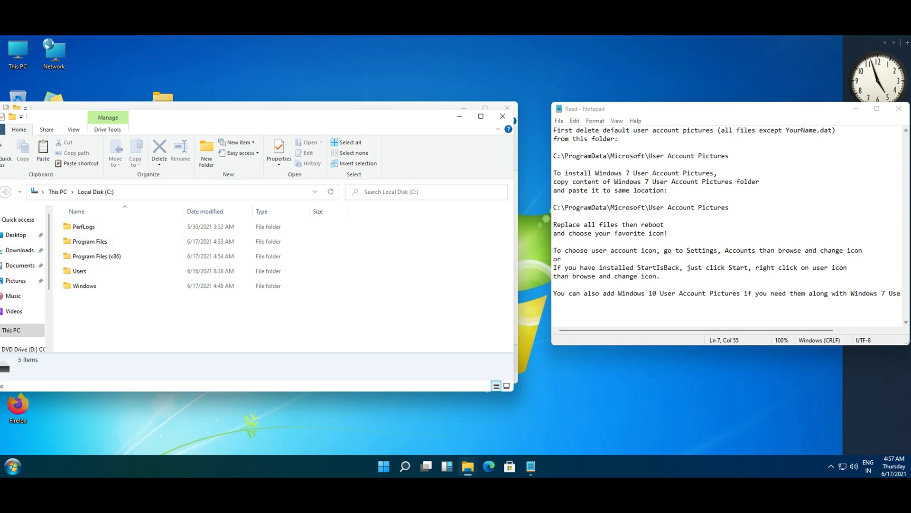
# Step: Open the C:\ProgramData folder, reposition its window and bring the Local Disk (C:) window to the front
pyautogui.press('super+r')
pyautogui.write('C:\\ProgramData')
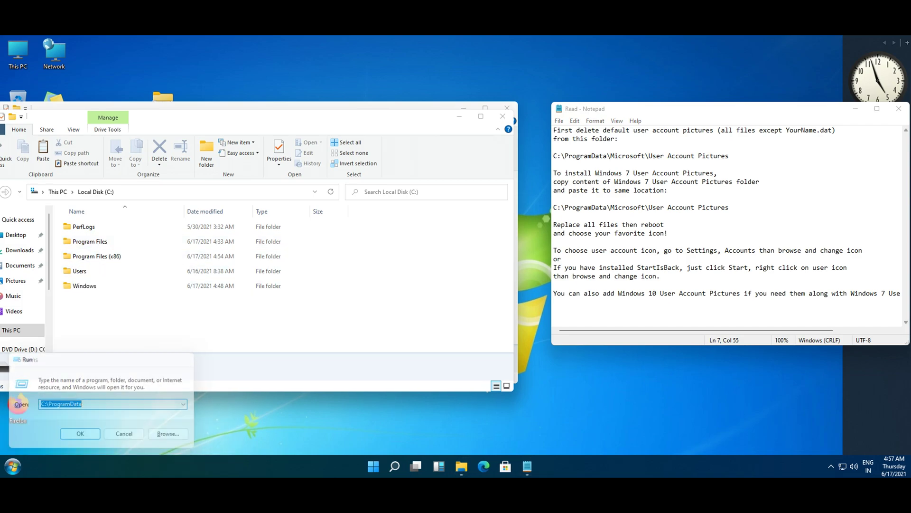
pyautogui.press('Return')
pyautogui.moveTo(285, 42); pyautogui.dragTo(472, 108)
pyautogui.click(119, 114)
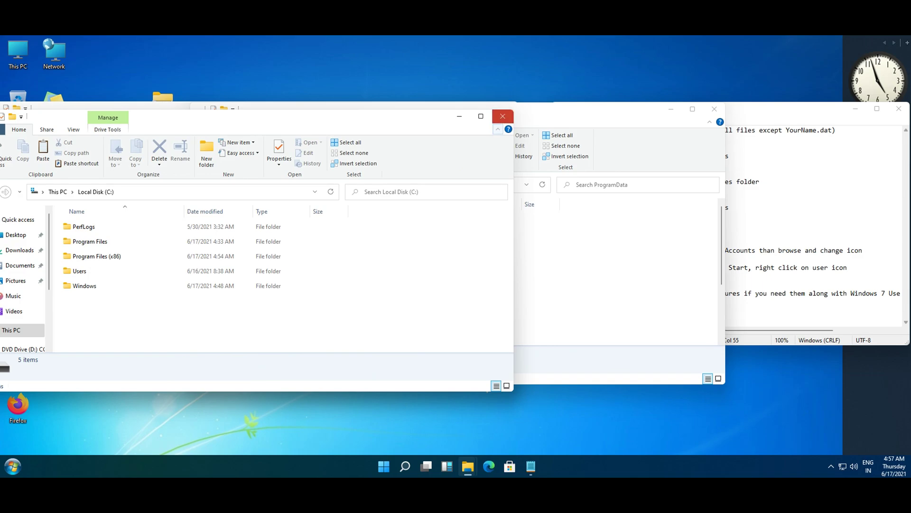
# Step: Close the Local Disk (C:) window, open ProgramData's Microsoft folder and place its window beside the Read note
pyautogui.click(503, 114)
pyautogui.hotkey('alt', 'Tab')
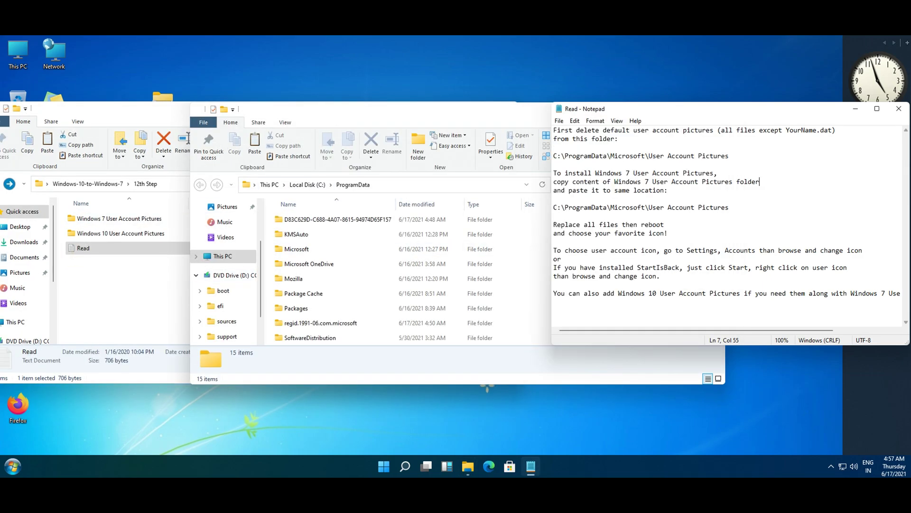
pyautogui.scroll(-2, 361, 264)
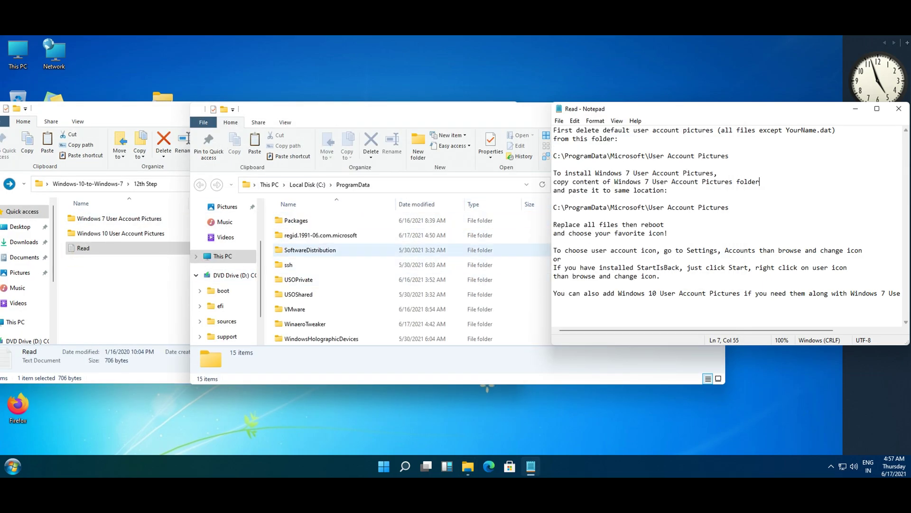
pyautogui.scroll(3, 360, 285)
pyautogui.doubleClick(299, 279)
pyautogui.moveTo(380, 109); pyautogui.dragTo(280, 109)
pyautogui.click(675, 250)
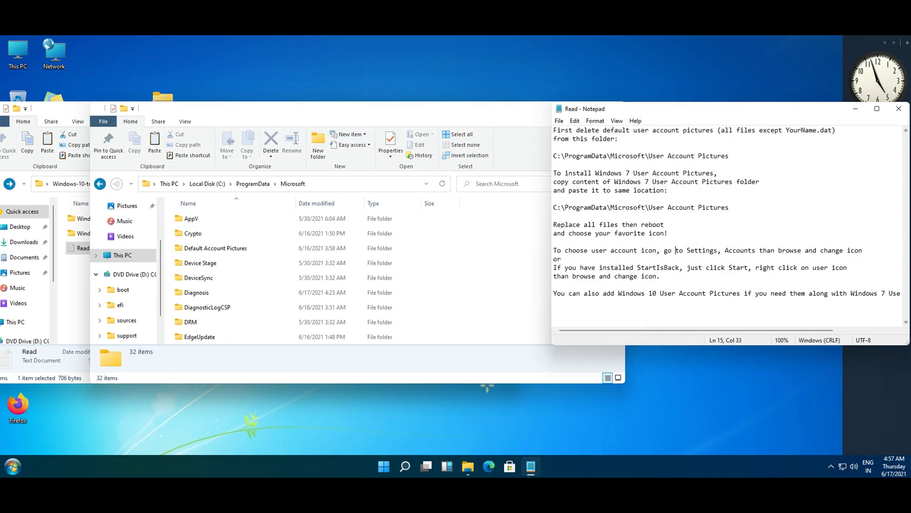
# Step: Find and open the Default Account Pictures folder, move its window clear and close the 12th Step window
pyautogui.scroll(-1, 313, 275)
pyautogui.scroll(1, 313, 276)
pyautogui.scroll(-2, 313, 275)
pyautogui.scroll(2, 314, 275)
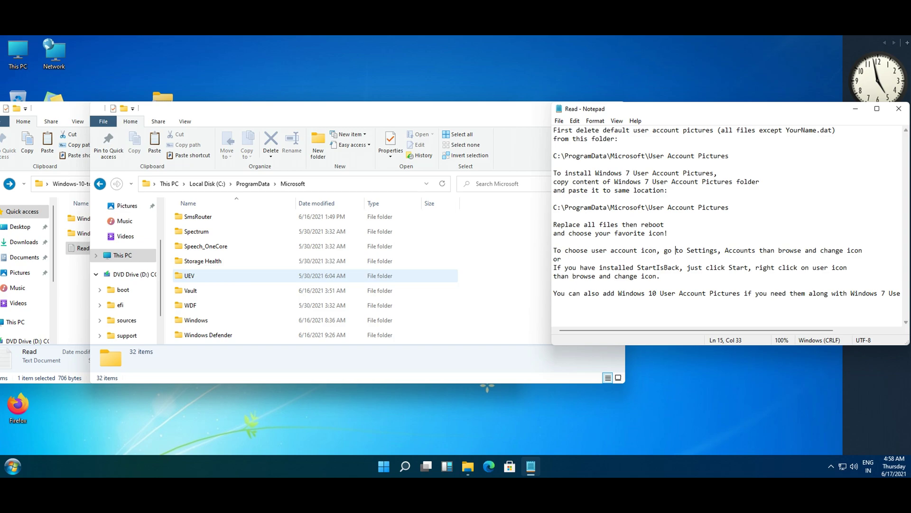
pyautogui.scroll(7, 314, 273)
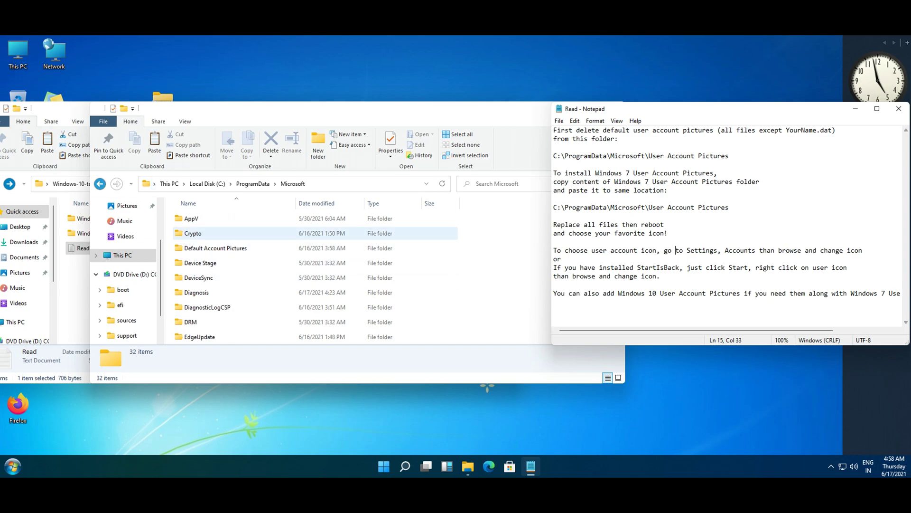
pyautogui.doubleClick(216, 248)
pyautogui.moveTo(397, 111); pyautogui.dragTo(531, 95)
pyautogui.click(505, 105)
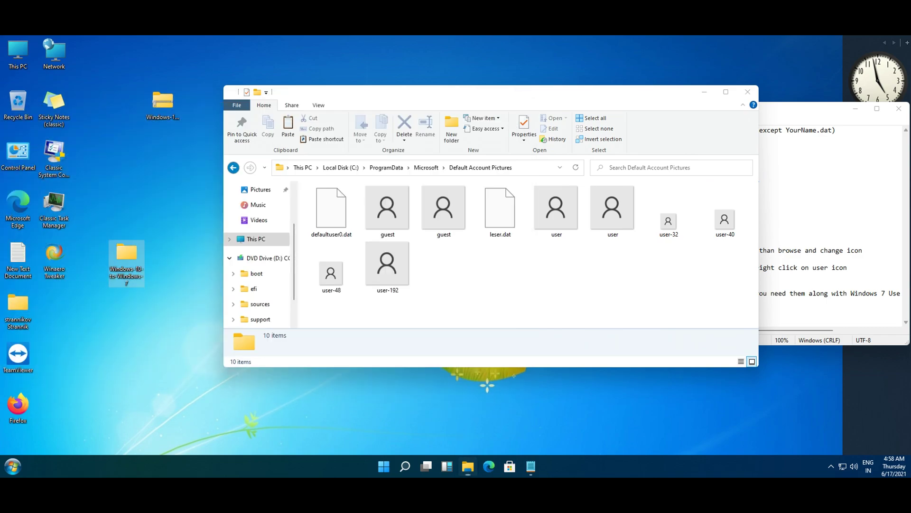
# Step: Reopen the Windows-10-to-Windows-7 pack and open the 12th Step's Windows 7 User Account Pictures folder
pyautogui.doubleClick(127, 254)
pyautogui.scroll(-3, 427, 266)
pyautogui.doubleClick(342, 245)
pyautogui.doubleClick(371, 214)
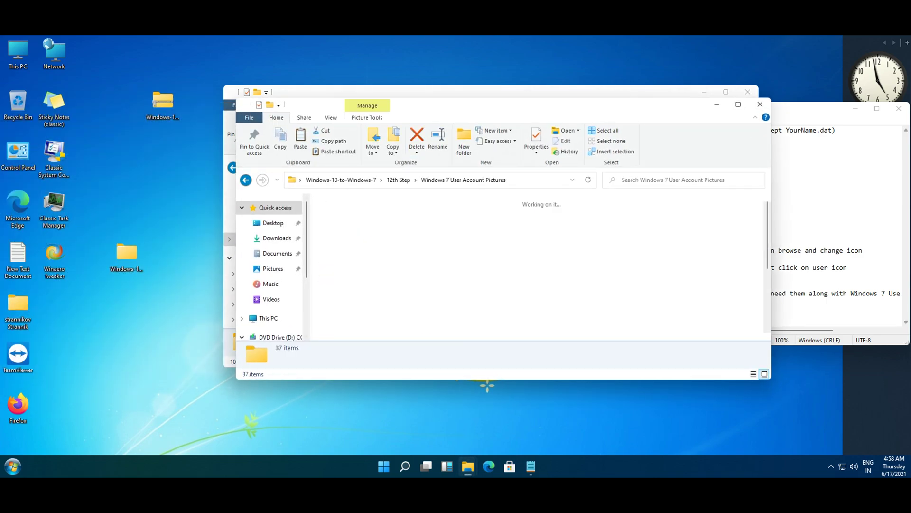
# Step: Move all the Windows 7 user account pictures into the Default Account Pictures folder, replacing files with the same name
pyautogui.hotkey('ctrl', 'a')
pyautogui.moveTo(522, 104); pyautogui.dragTo(709, 125)
pyautogui.moveTo(641, 275); pyautogui.dragTo(360, 308)
pyautogui.click(223, 172)
pyautogui.click(198, 201)
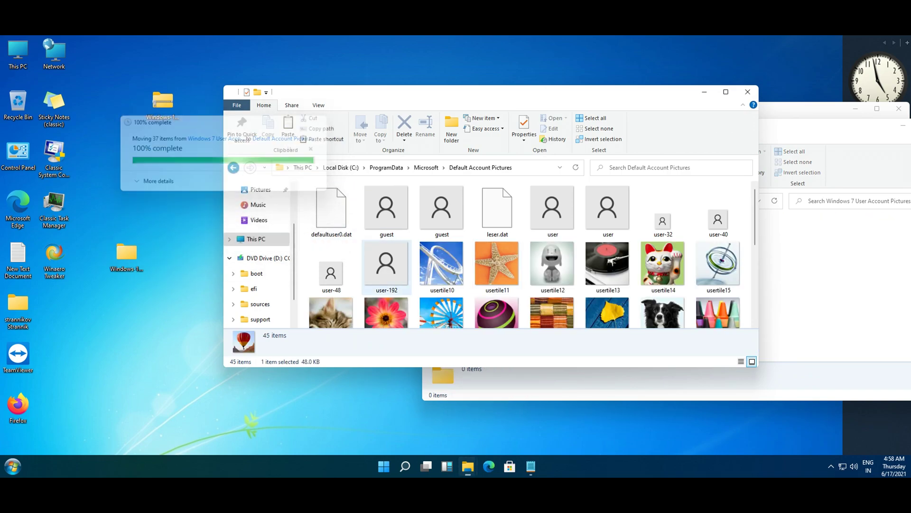
pyautogui.moveTo(475, 93); pyautogui.dragTo(294, 79)
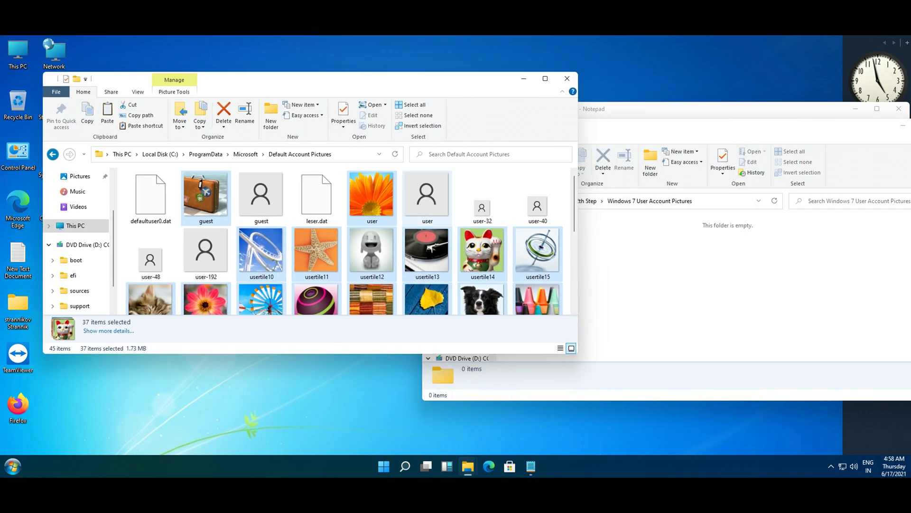
# Step: Check the properties of the two pictures named user and delete the default grey PNG one
pyautogui.rightClick(431, 208)
pyautogui.click(459, 401)
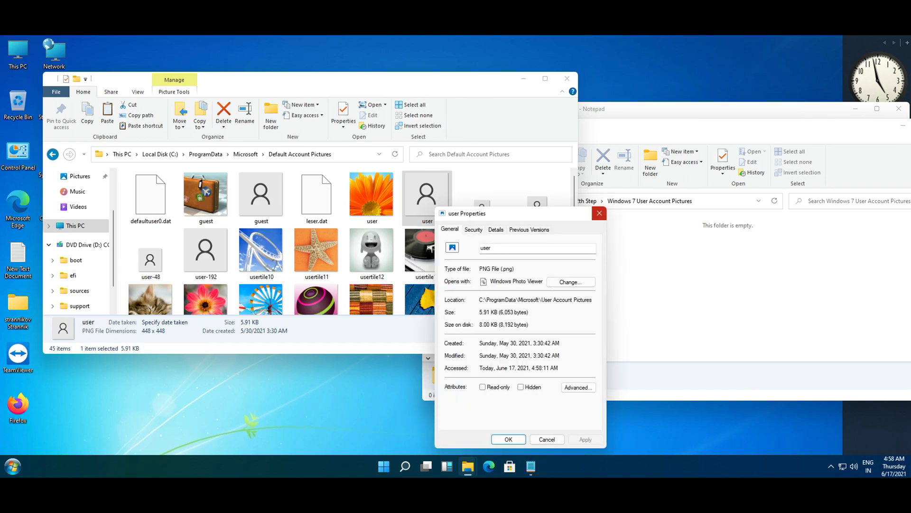
pyautogui.click(371, 195)
pyautogui.hotkey('alt', 'Return')
pyautogui.click(526, 207)
pyautogui.rightClick(417, 177)
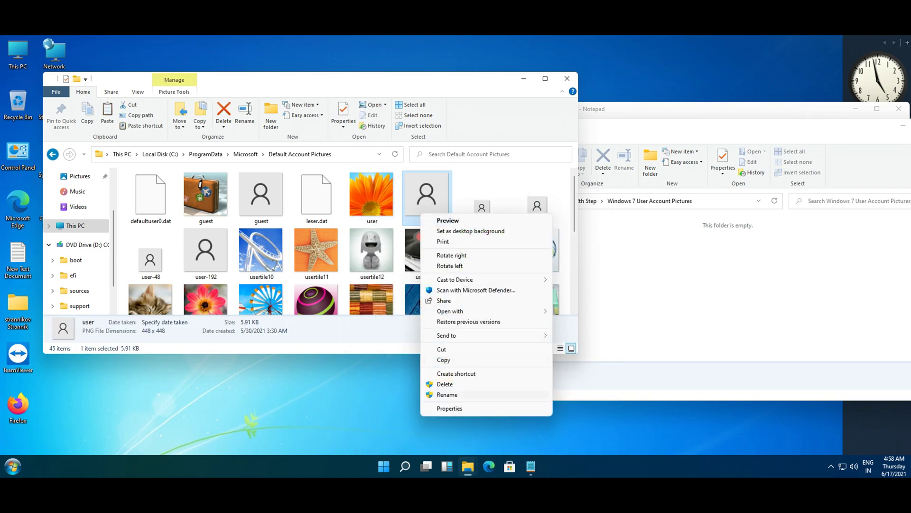
pyautogui.click(439, 383)
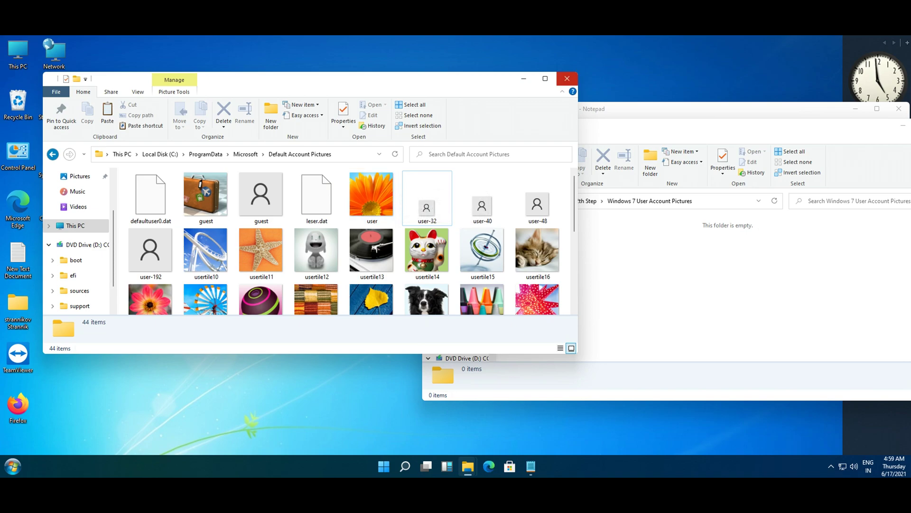
# Step: Close the Default Account Pictures window, reopen the pack and look into the 13th Step's Windows 7 Cursor folder
pyautogui.click(567, 78)
pyautogui.moveTo(665, 117); pyautogui.dragTo(394, 114)
pyautogui.doubleClick(126, 256)
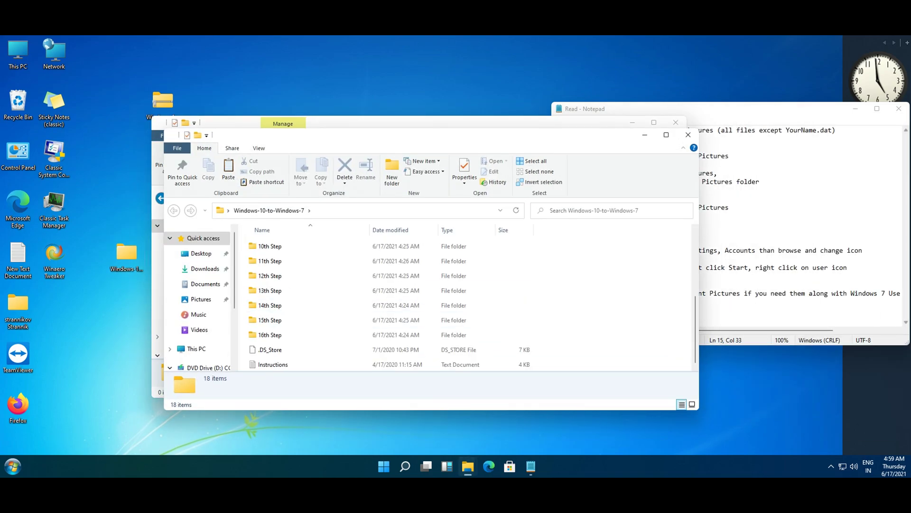
pyautogui.doubleClick(270, 290)
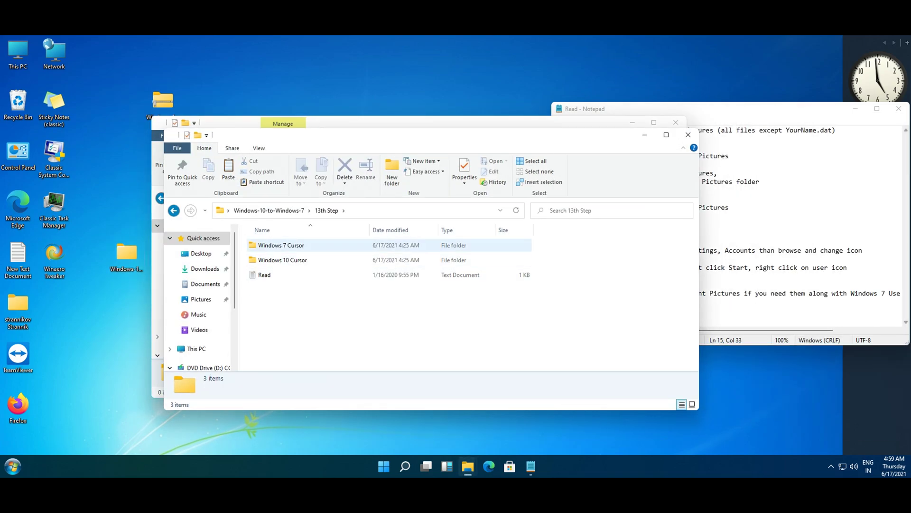
pyautogui.doubleClick(281, 245)
pyautogui.hotkey('alt', 'Left')
pyautogui.hotkey('alt', 'Left')
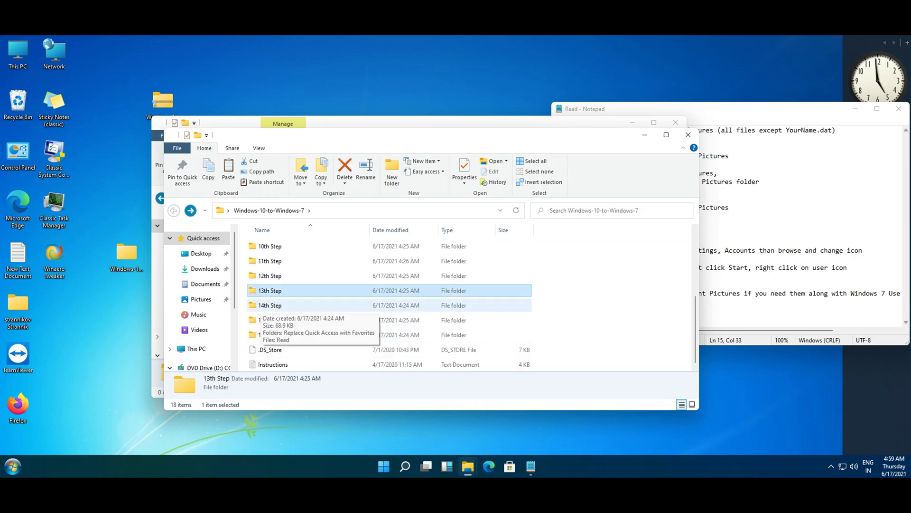
# Step: Look into the 14th Step's Replace Quick Access with Favorites folder and return to the pack's main folder
pyautogui.doubleClick(269, 305)
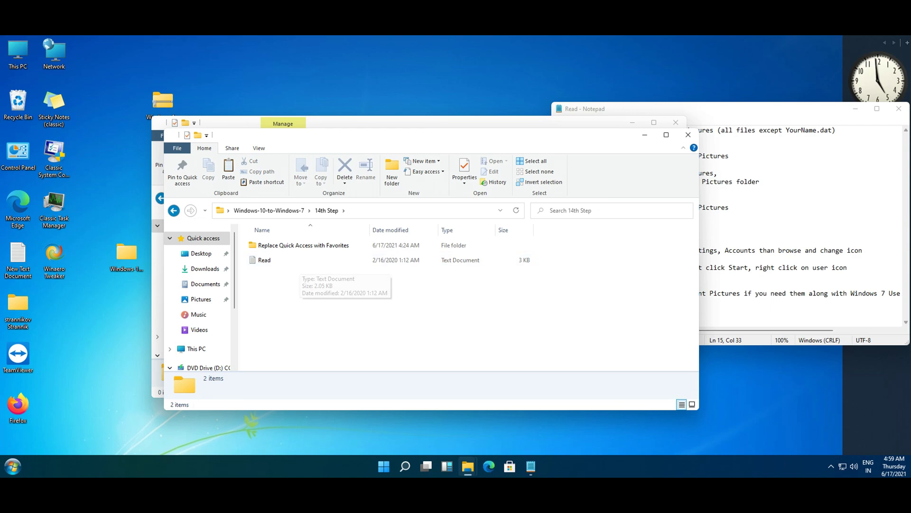
pyautogui.doubleClick(304, 244)
pyautogui.click(269, 210)
# Step: Open the 15th Step folder and view its Windows 7 Clock picture
pyautogui.doubleClick(266, 334)
pyautogui.click(496, 256)
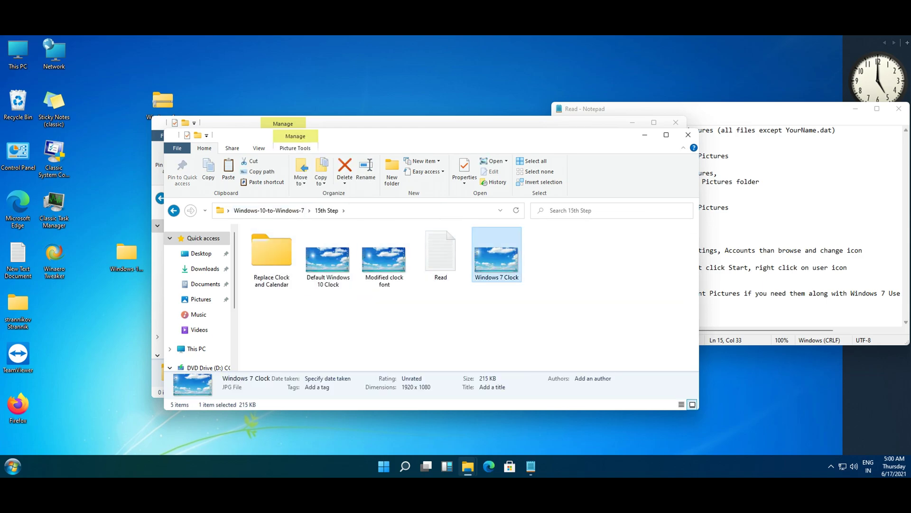
pyautogui.press('Return')
pyautogui.press('Escape')
# Step: Run Clock64 from the Replace Clock and Calendar folder and change the clock text's quality in T-Clock Options
pyautogui.doubleClick(271, 251)
pyautogui.doubleClick(269, 304)
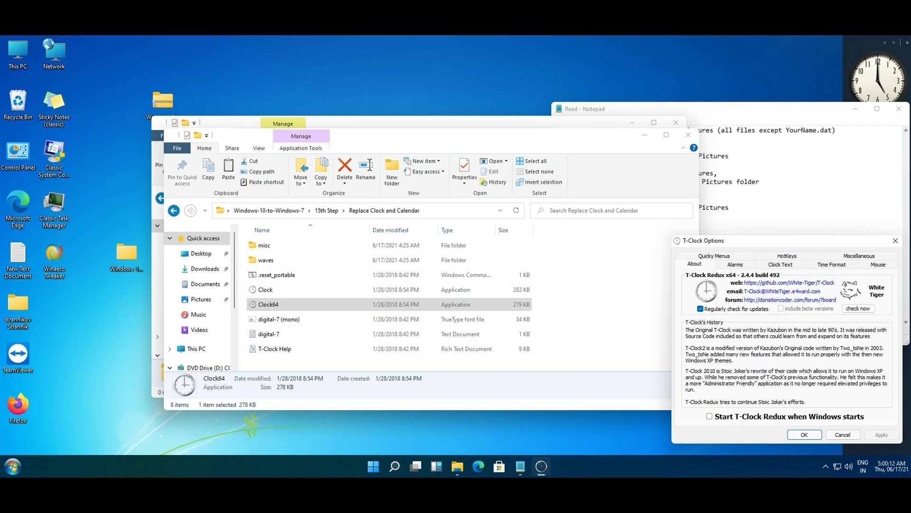
pyautogui.moveTo(736, 240); pyautogui.dragTo(297, 213)
pyautogui.click(342, 236)
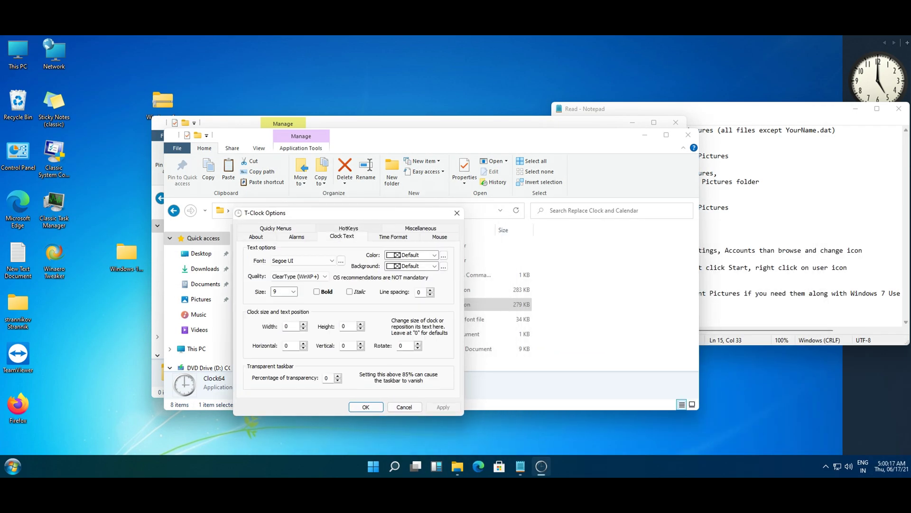
pyautogui.click(298, 276)
pyautogui.click(292, 310)
# Step: Format the clock as HH:nn by disabling all date options, new line, seconds, AM/PM and 12H and enabling Show 12:xx as 0:xx
pyautogui.hotkey('ctrl', 'Tab')
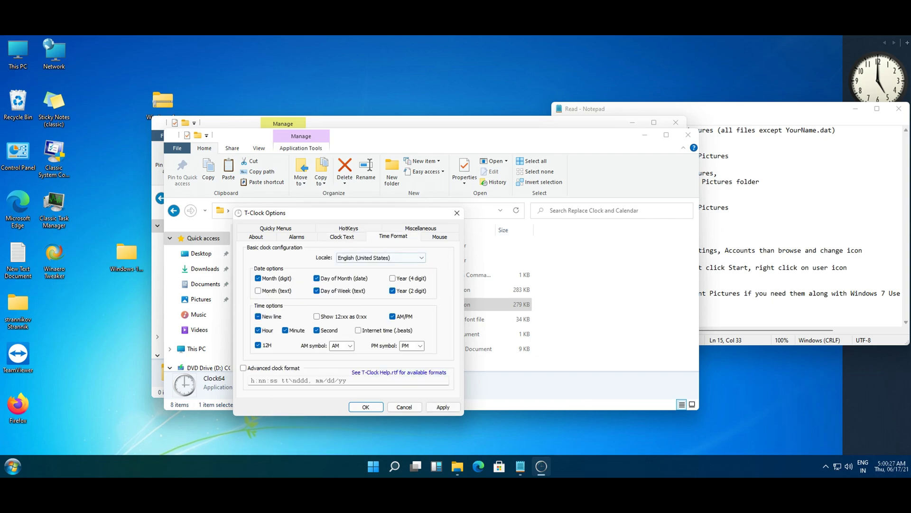
pyautogui.click(317, 290)
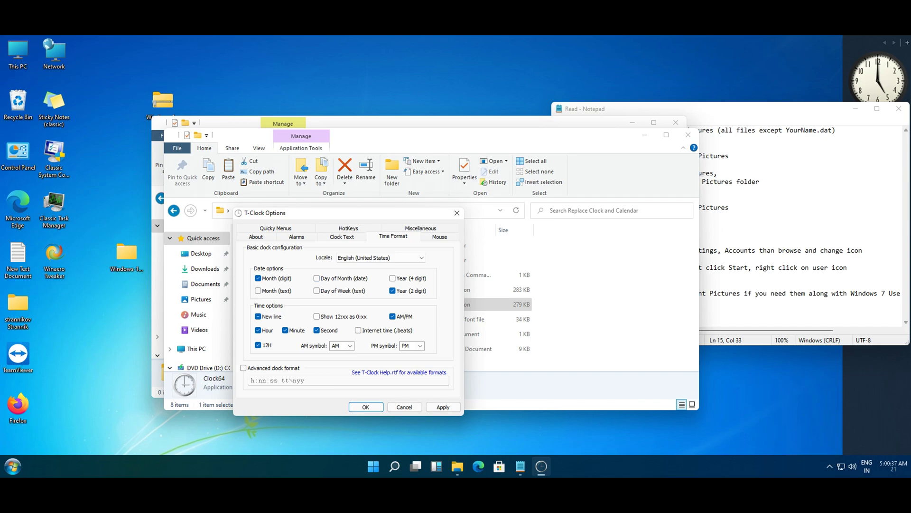
pyautogui.press('BackSpace')
pyautogui.click(317, 330)
pyautogui.click(257, 345)
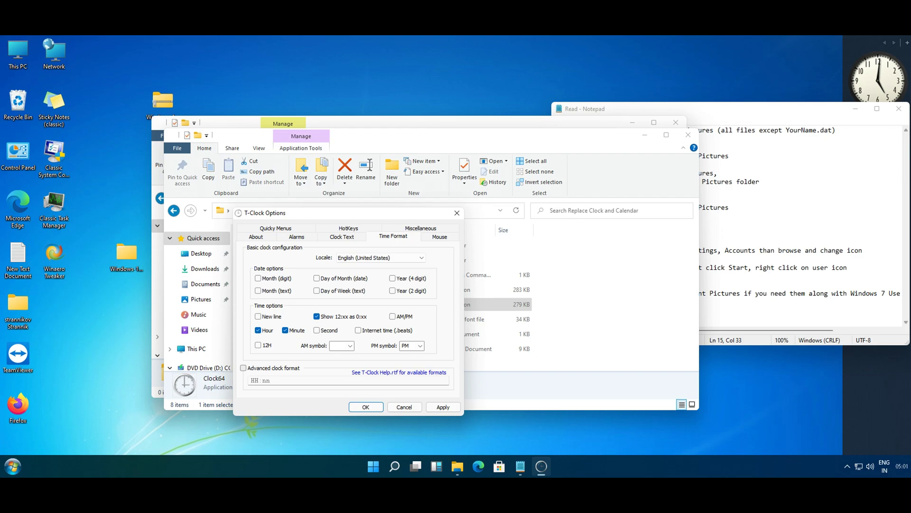
pyautogui.press('Return')
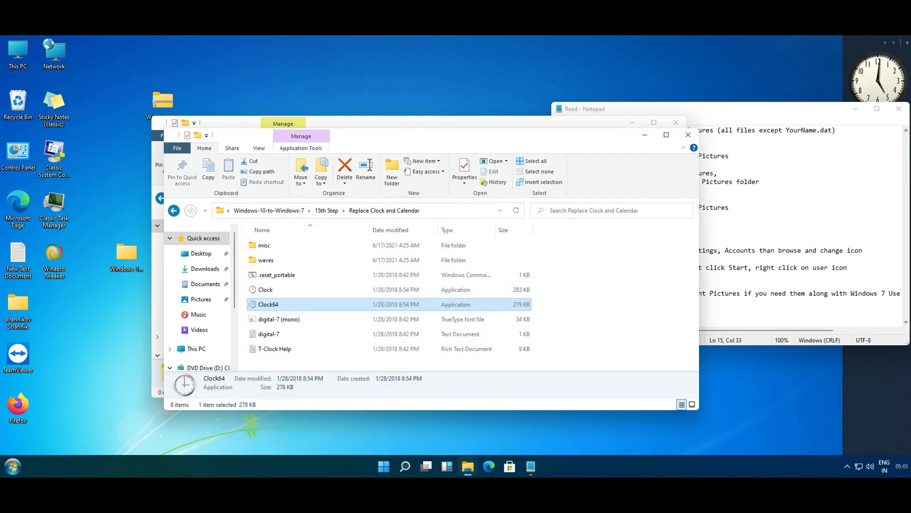
# Step: Open the 16th Step folder and look through its Restore Old Search Bar folder and subfolder
pyautogui.click(259, 210)
pyautogui.doubleClick(299, 335)
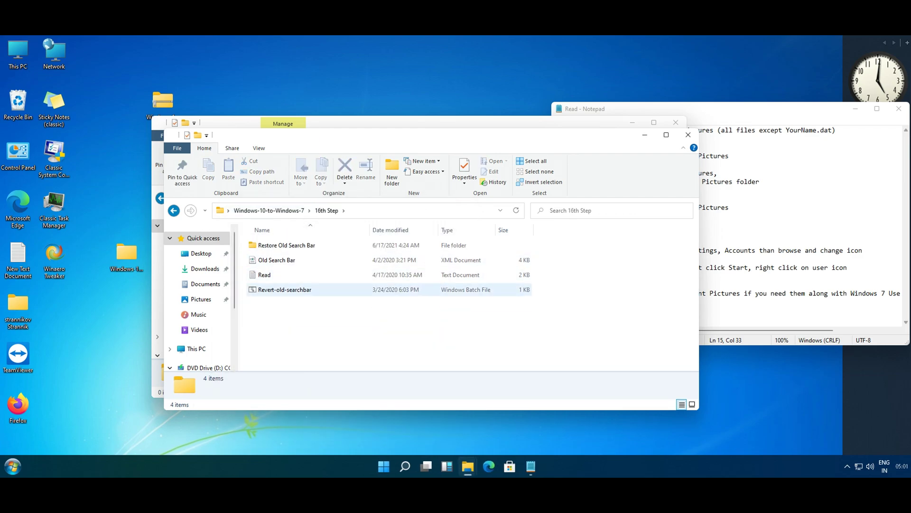
pyautogui.doubleClick(286, 245)
pyautogui.doubleClick(268, 245)
pyautogui.click(267, 274)
pyautogui.click(173, 211)
pyautogui.click(174, 211)
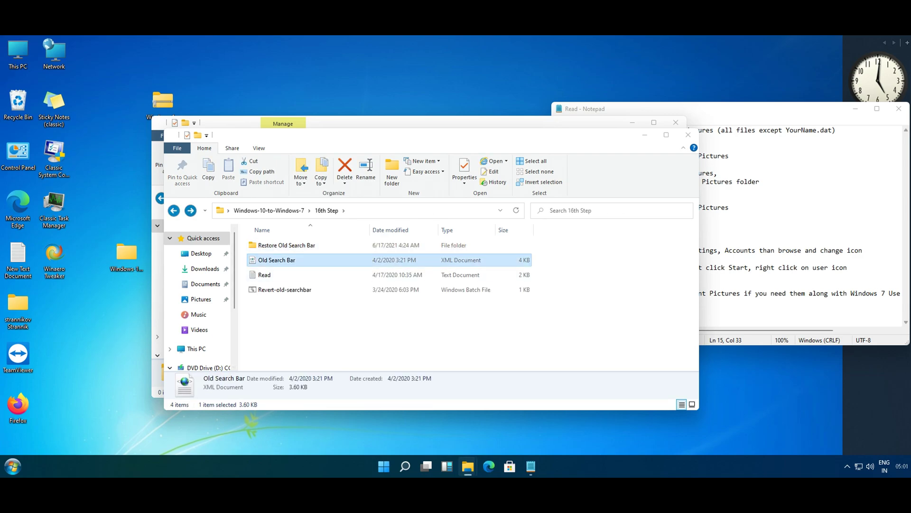
# Step: View the 16th Step's Old Search Bar XML document, close it and select the Revert-old-searchbar batch file
pyautogui.doubleClick(275, 260)
pyautogui.hotkey('alt', 'F4')
pyautogui.click(284, 289)
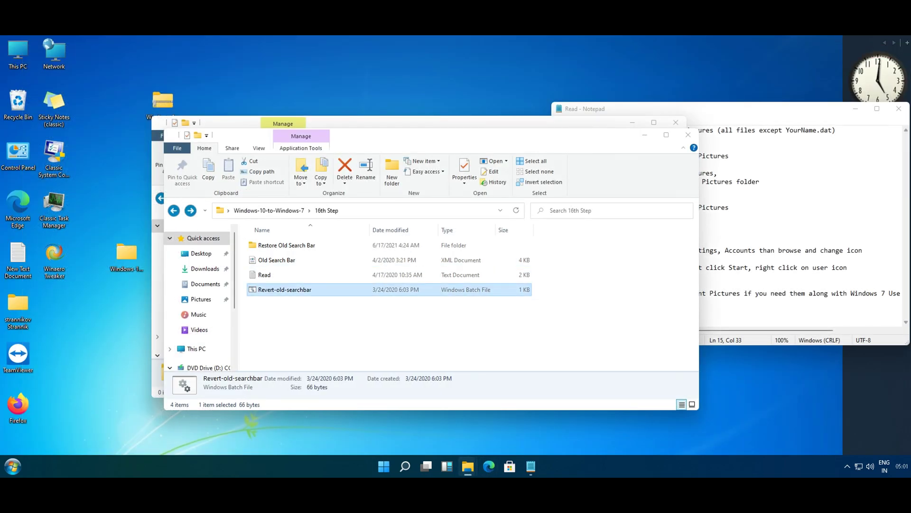
# Step: Check both the Windows 7-style Start menu and the Windows 11 Start menu and close them
pyautogui.press('super')
pyautogui.press('super')
pyautogui.press('shift+super')
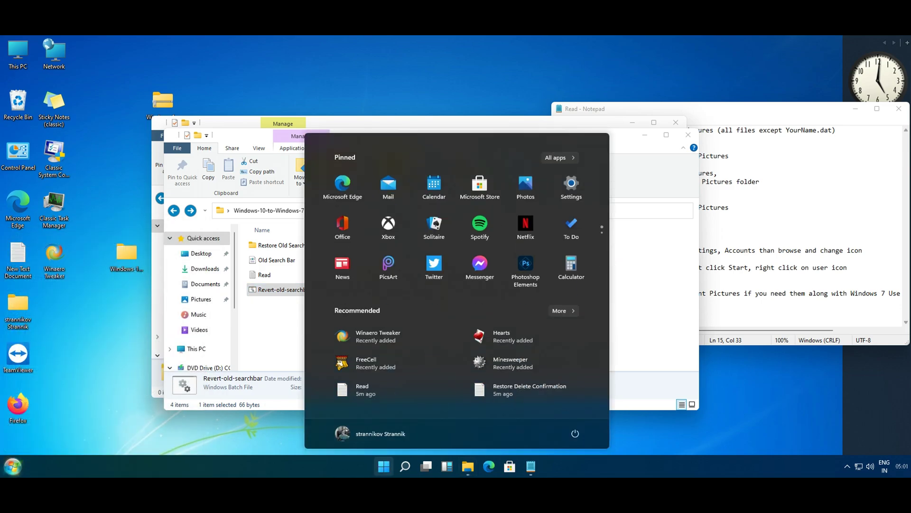
pyautogui.press('Escape')
# Step: Return to the Windows-10-to-Windows-7 folder and close the 12th Step's Read note
pyautogui.hotkey('alt', 'Up')
pyautogui.hotkey('alt', 'Tab')
pyautogui.hotkey('alt', 'F4')
# Step: Look over the Windows 7-style Start menu and the Start context menu of system tools
pyautogui.press('super')
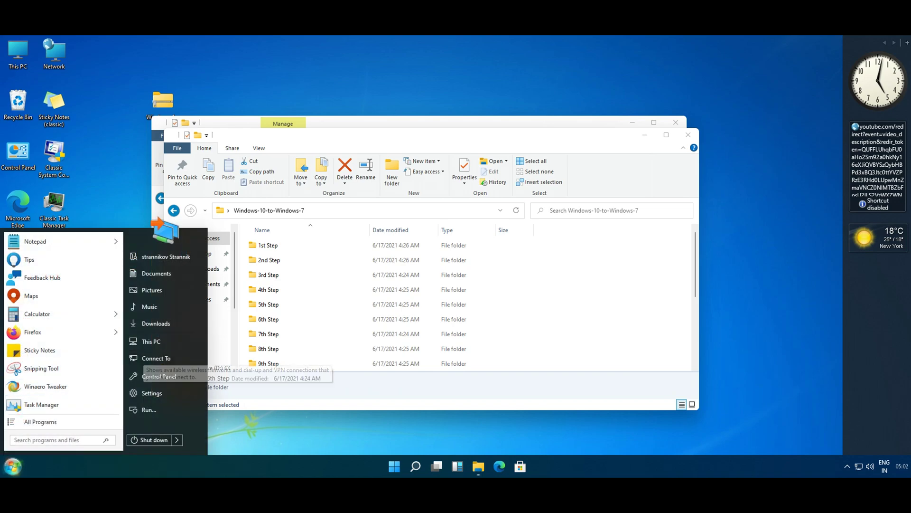
pyautogui.press('super+x')
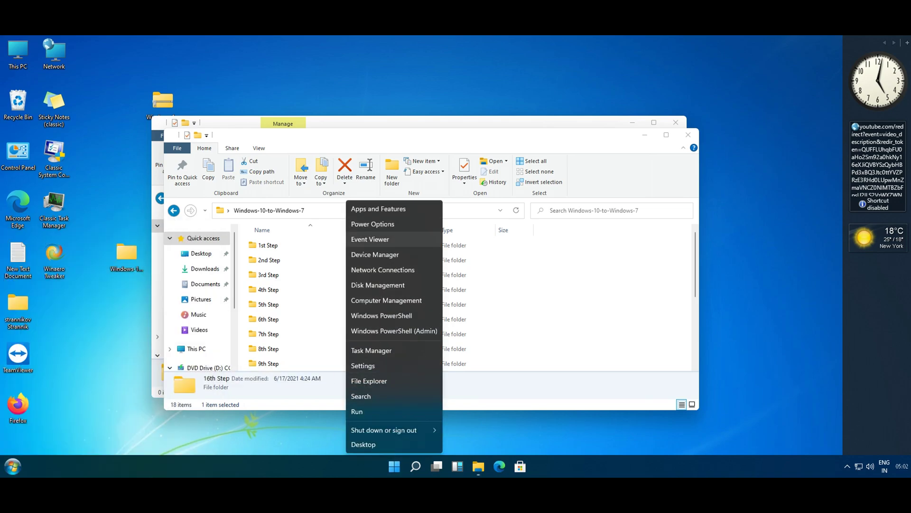
pyautogui.press('Escape')
pyautogui.press('super+x')
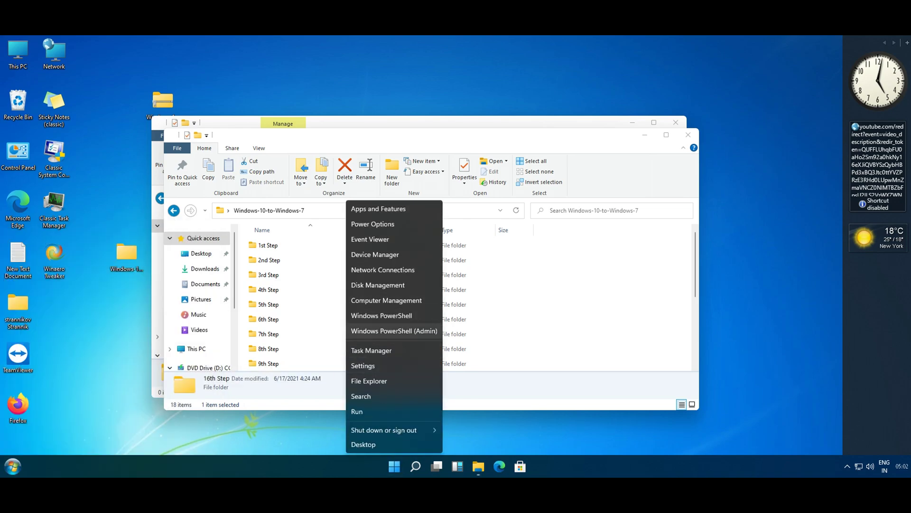
pyautogui.moveTo(390, 430)
pyautogui.press('Escape')
# Step: Compare the Windows 7-style Start menu with the original Windows 11 Start menu by showing them alternately
pyautogui.press('super')
pyautogui.press('shift+super')
pyautogui.press('super')
pyautogui.press('shift+super')
pyautogui.press('super')
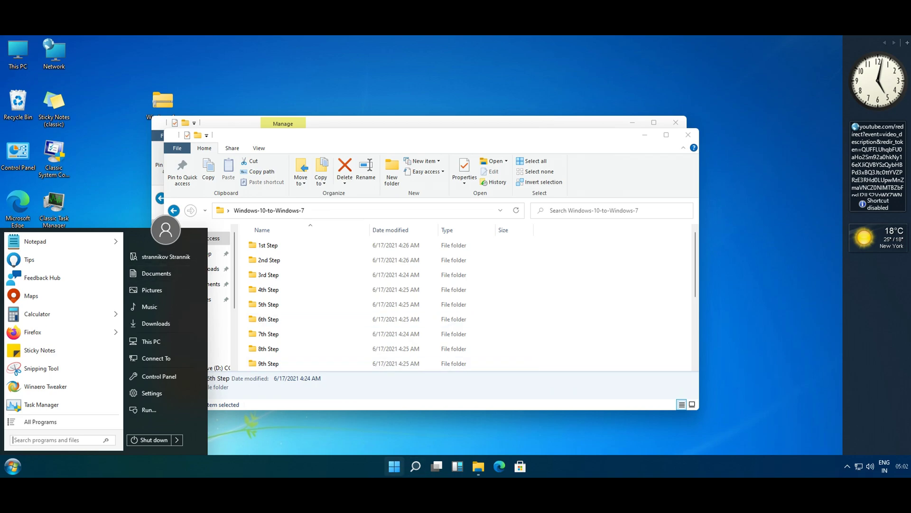
pyautogui.press('shift+super')
pyautogui.press('super')
pyautogui.press('shift+super')
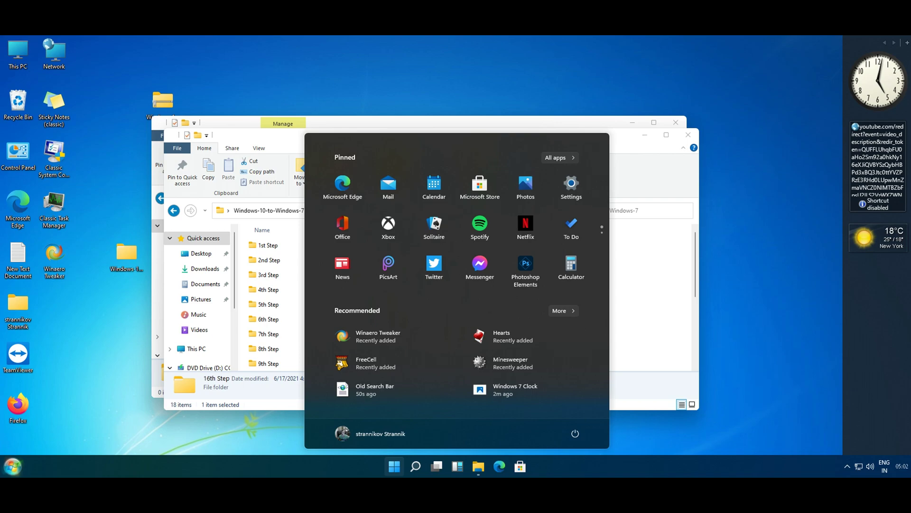
pyautogui.press('super')
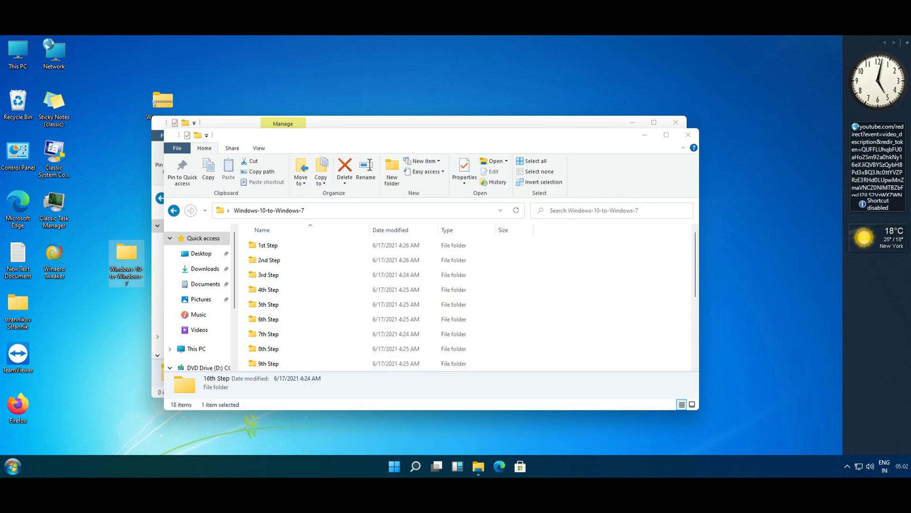
pyautogui.press('super')
pyautogui.press('super')
pyautogui.press('shift+super')
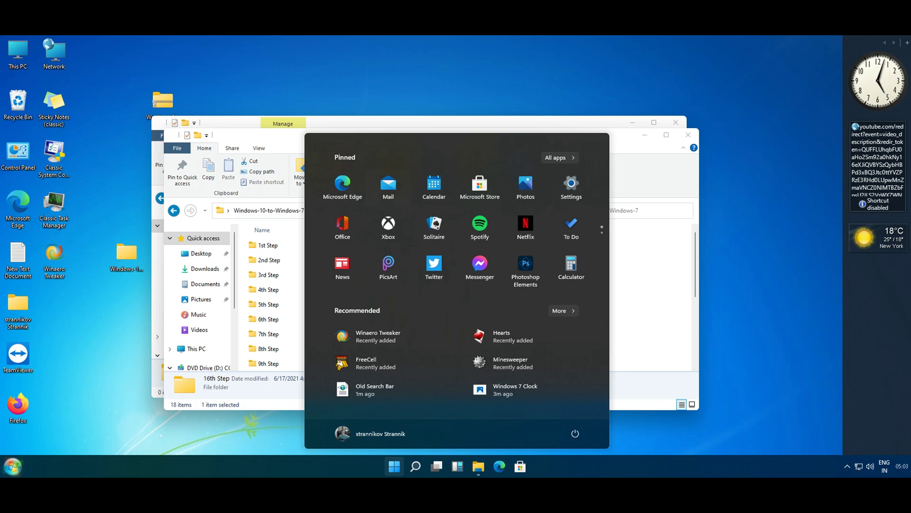
pyautogui.press('super')
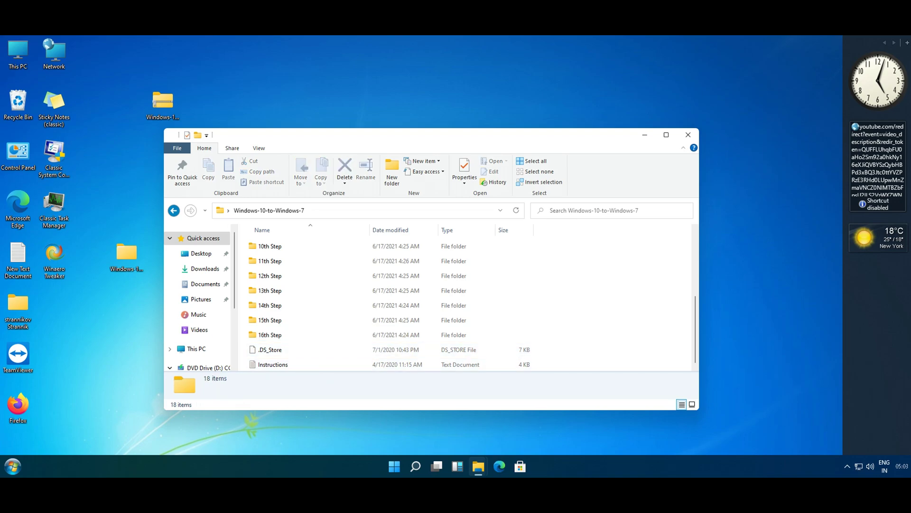
# Step: Rearrange the desktop sidebar to hold the weather, clock and two launcher gadgets instead of the clipboard gadget, and close the extra taskbar window
pyautogui.press('super+d')
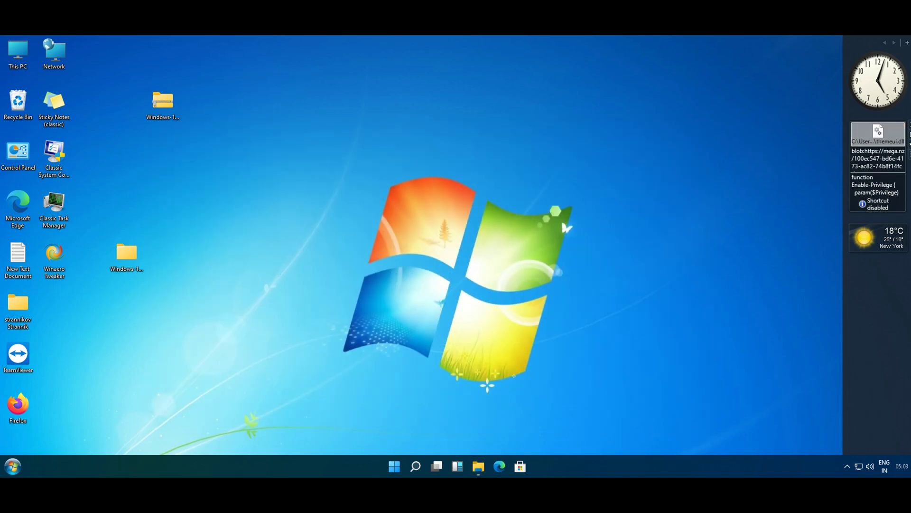
pyautogui.moveTo(878, 80); pyautogui.dragTo(875, 121)
pyautogui.rightClick(826, 234)
pyautogui.click(864, 250)
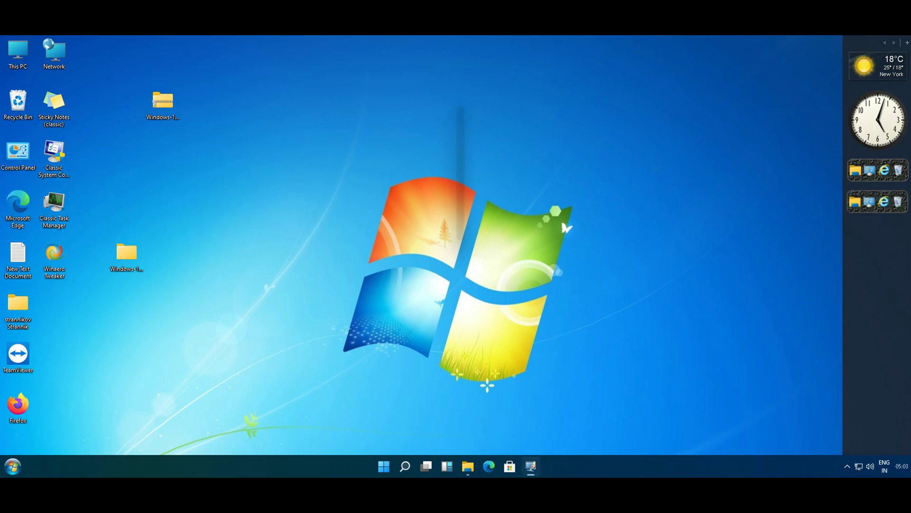
pyautogui.click(884, 201)
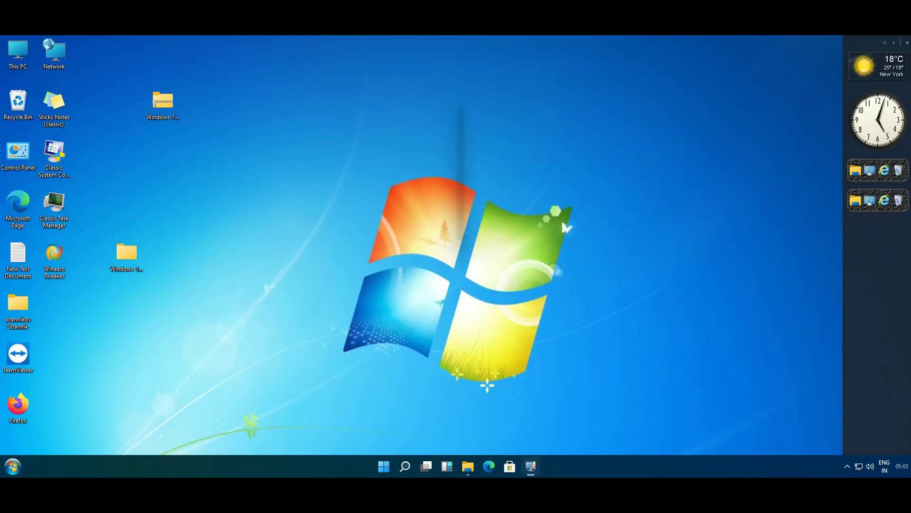
pyautogui.rightClick(531, 466)
pyautogui.click(503, 443)
# Step: Show and hide the Windows 11 Start menu repeatedly to check how it appears over the desktop
pyautogui.click(395, 466)
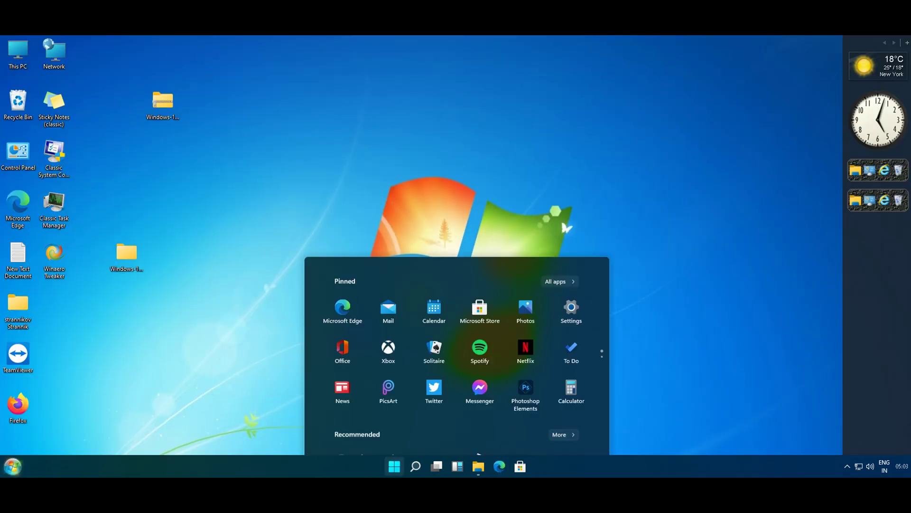
pyautogui.press('super')
pyautogui.press('super')
pyautogui.press('super')
pyautogui.press('super')
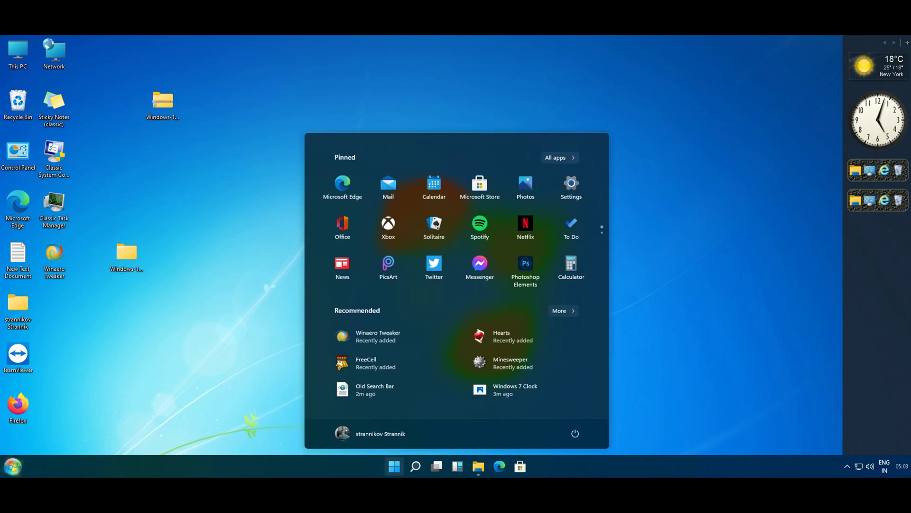
pyautogui.press('super')
pyautogui.press('super')
pyautogui.press('super')
pyautogui.press('super')
pyautogui.press('super')
pyautogui.press('super')
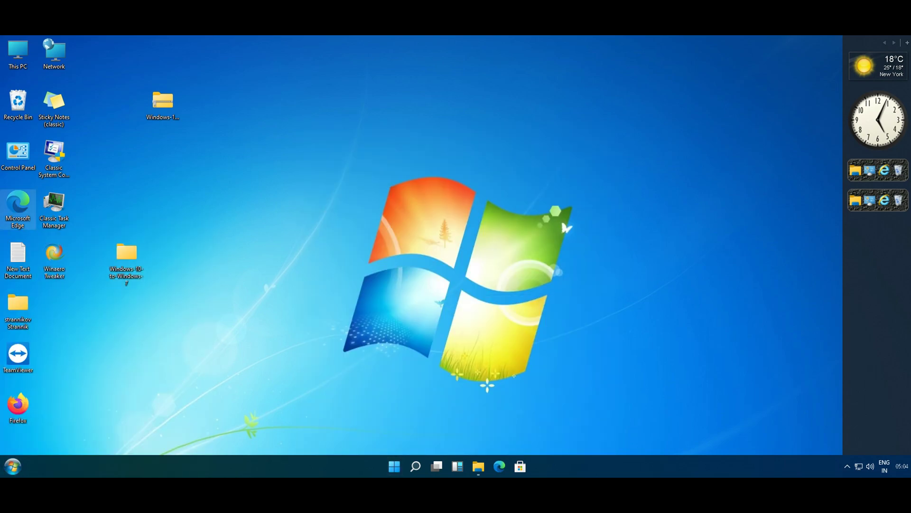
# Step: Open the classic Task Manager and examine its CPU and memory performance graphs
pyautogui.hotkey('ctrl', 'shift', 'Escape')
pyautogui.hotkey('ctrl', 'Tab')
pyautogui.hotkey('ctrl', 'Tab')
pyautogui.hotkey('ctrl', 'Tab')
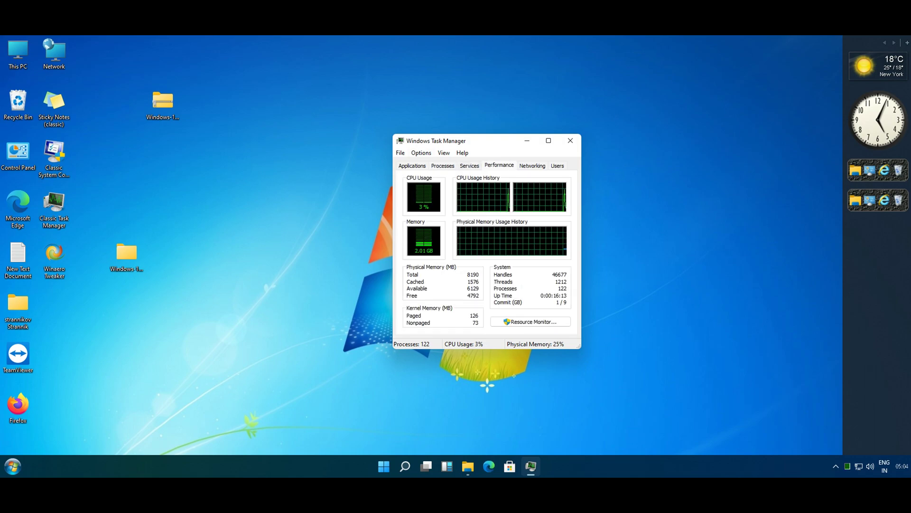
# Step: Open the classic System Configuration, review its startup items and boot settings including the advanced boot options, and close it unchanged
pyautogui.doubleClick(54, 154)
pyautogui.hotkey('alt', 'y')
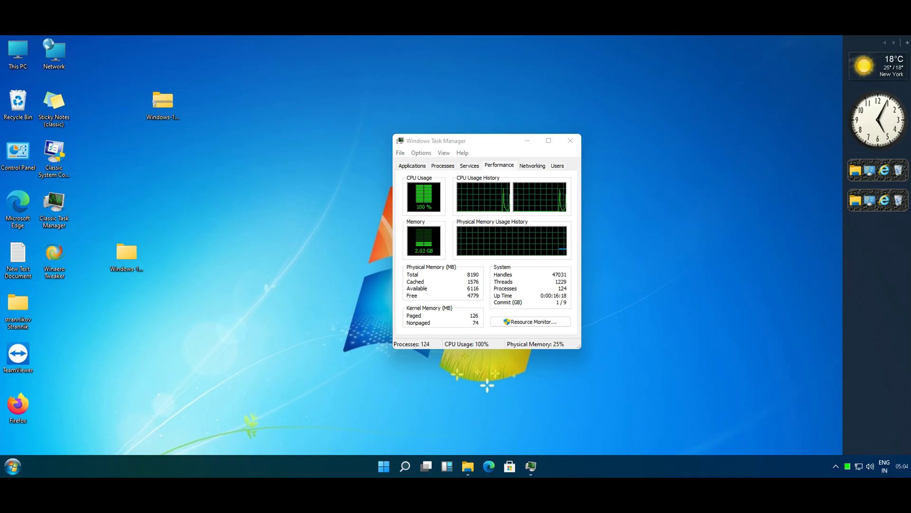
pyautogui.hotkey('ctrl', 'Tab')
pyautogui.hotkey('ctrl', 'Tab')
pyautogui.hotkey('ctrl', 'Tab')
pyautogui.click(336, 217)
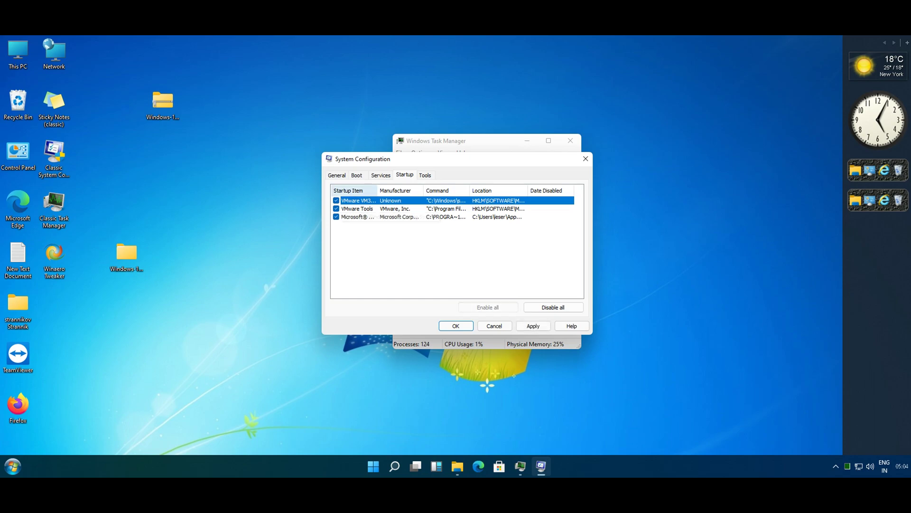
pyautogui.hotkey('ctrl', 'shift', 'Tab')
pyautogui.hotkey('ctrl', 'shift', 'Tab')
pyautogui.hotkey('alt', 'v')
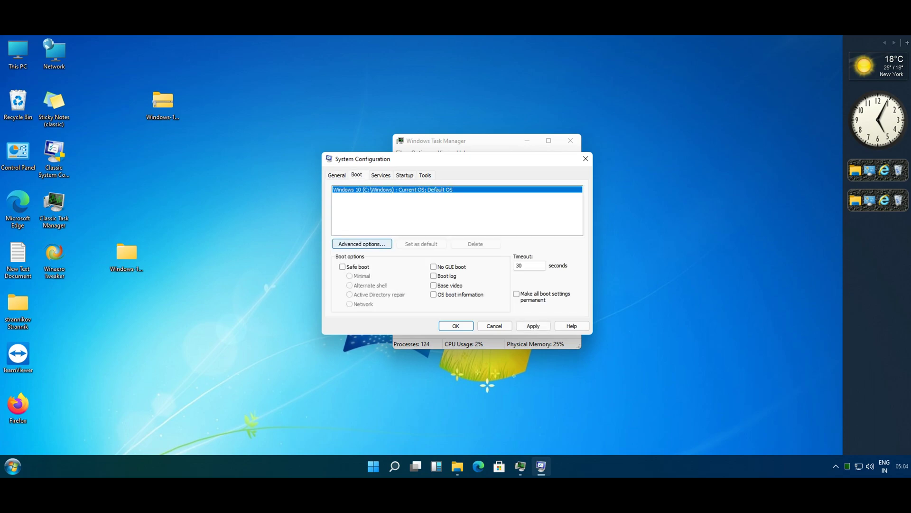
pyautogui.press('Escape')
pyautogui.hotkey('ctrl', 'Tab')
pyautogui.hotkey('ctrl', 'Tab')
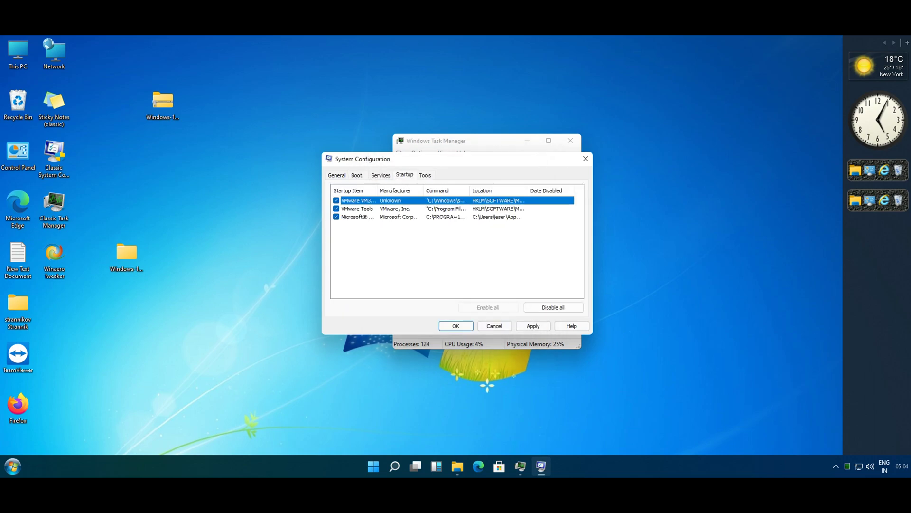
pyautogui.press('Escape')
# Step: Read the 1st Step's Read note in the Windows-10-to-Windows-7 folder, and close the note, the folder window and the Task Manager
pyautogui.hotkey('alt', 'Tab')
pyautogui.press('Home')
pyautogui.press('Return')
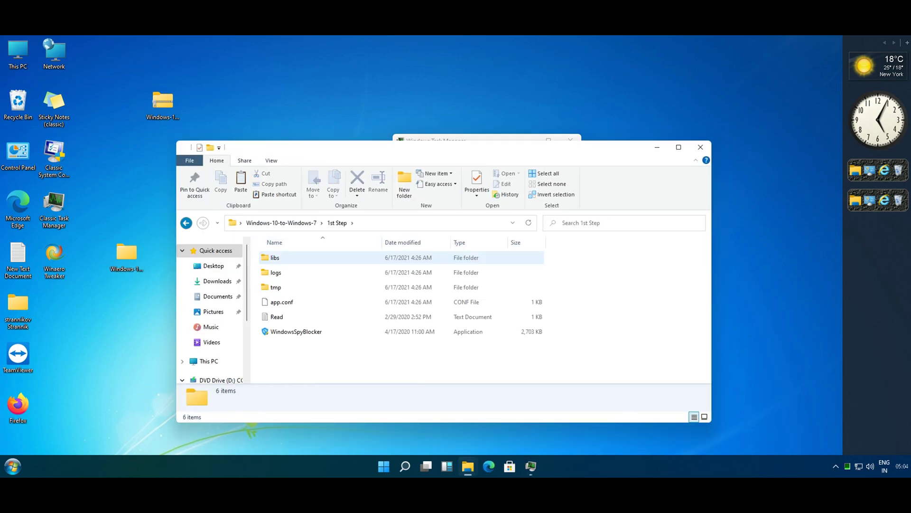
pyautogui.press('r')
pyautogui.press('Return')
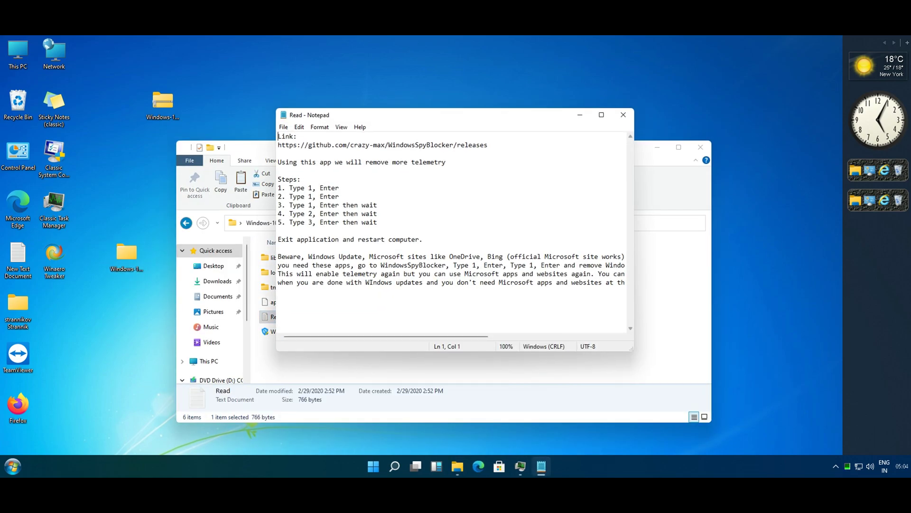
pyautogui.hotkey('alt', 'F4')
pyautogui.press('BackSpace')
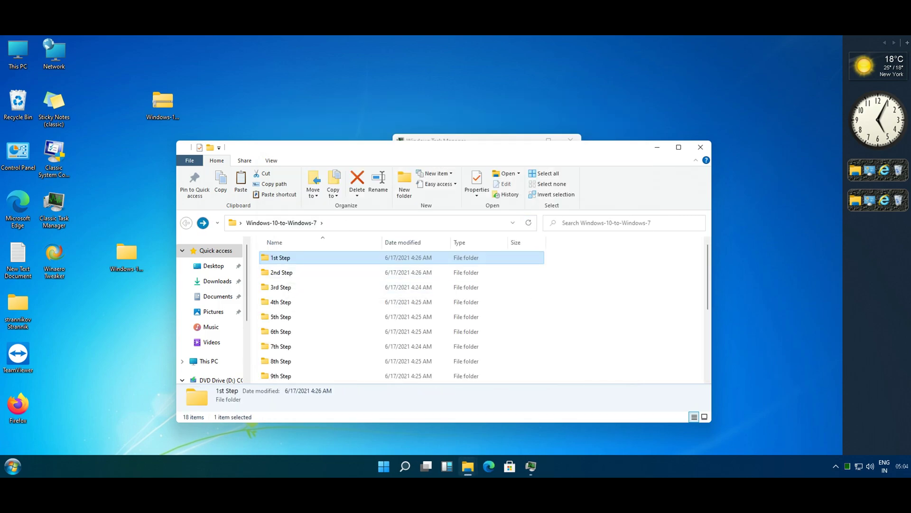
pyautogui.hotkey('alt', 'F4')
pyautogui.hotkey('alt', 'F4')
# Step: Create a new text document on the desktop under its default name and open it in Notepad
pyautogui.hotkey('shift', 'F10')
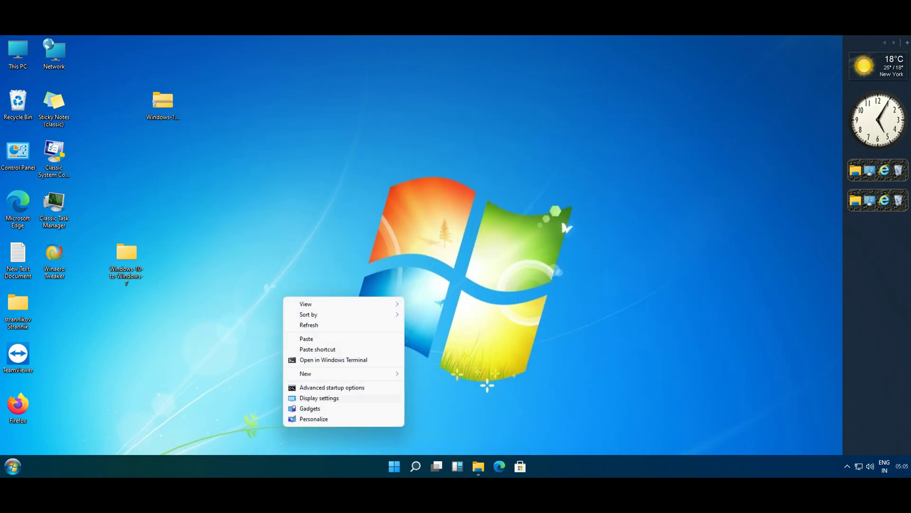
pyautogui.press('Escape')
pyautogui.hotkey('shift', 'F10')
pyautogui.press('w')
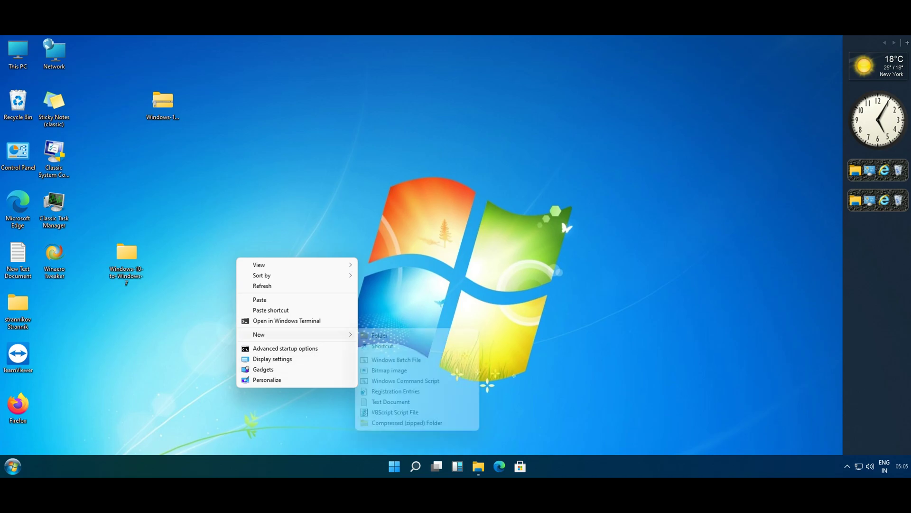
pyautogui.press('t')
pyautogui.press('Return')
pyautogui.press('Return')
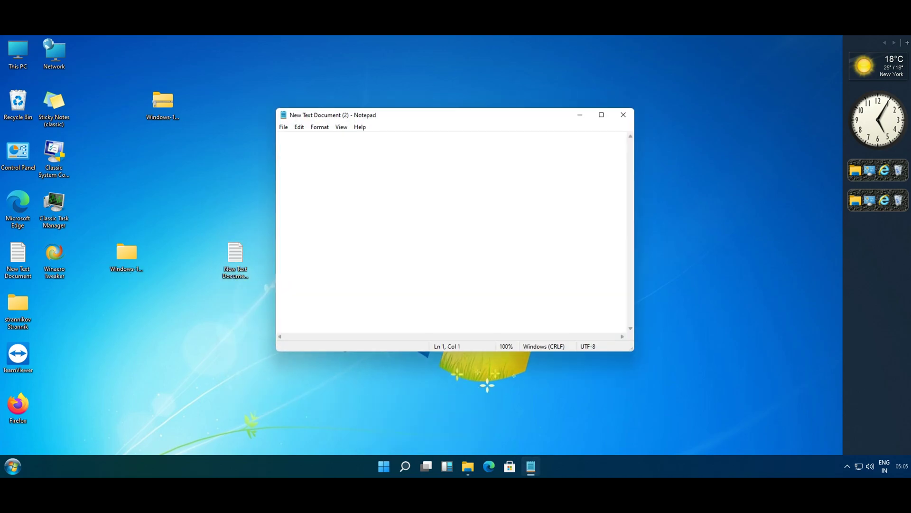
# Step: Write "Два пуска это конечно" in the new text document, close it and save the changes
pyautogui.write('Ldf')
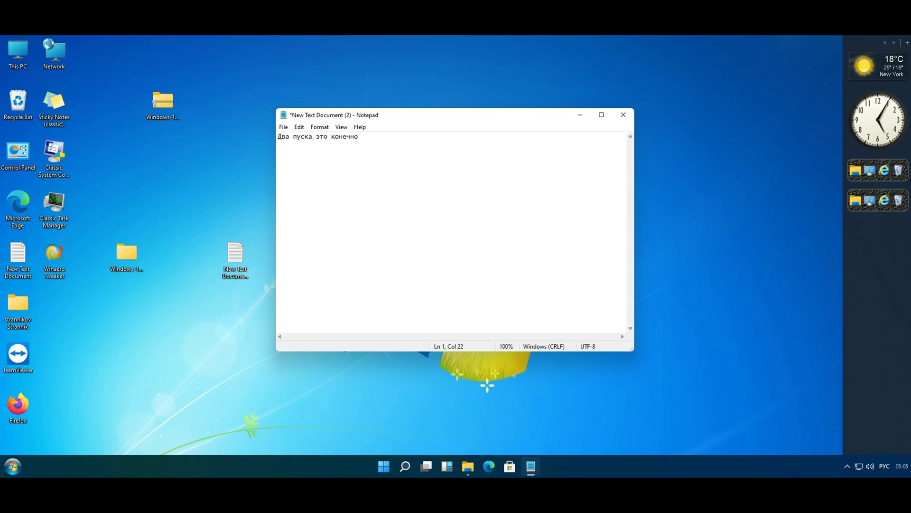
pyautogui.click(623, 114)
pyautogui.press('Return')
# Step: Launch Minesweeper, play a few moves at Beginner difficulty, and exit while saving the game in progress
pyautogui.press('super')
pyautogui.press('Escape')
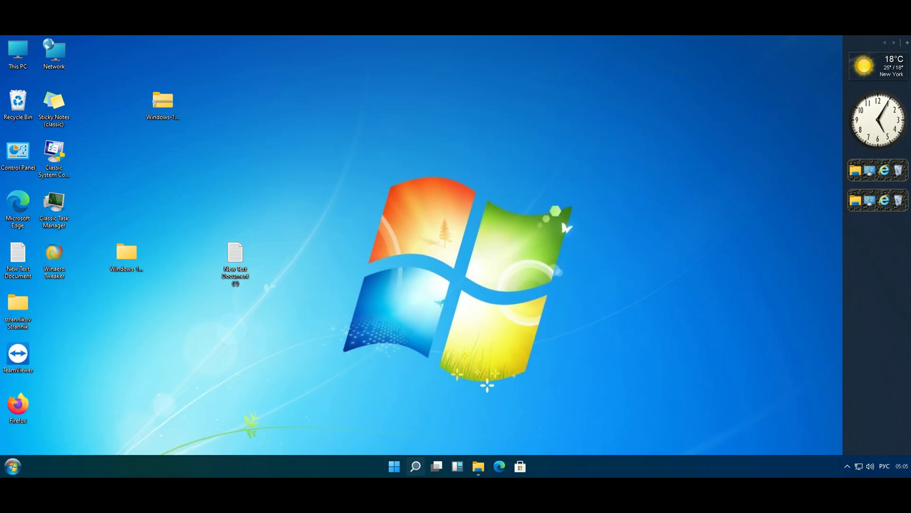
pyautogui.press('super')
pyautogui.click(503, 362)
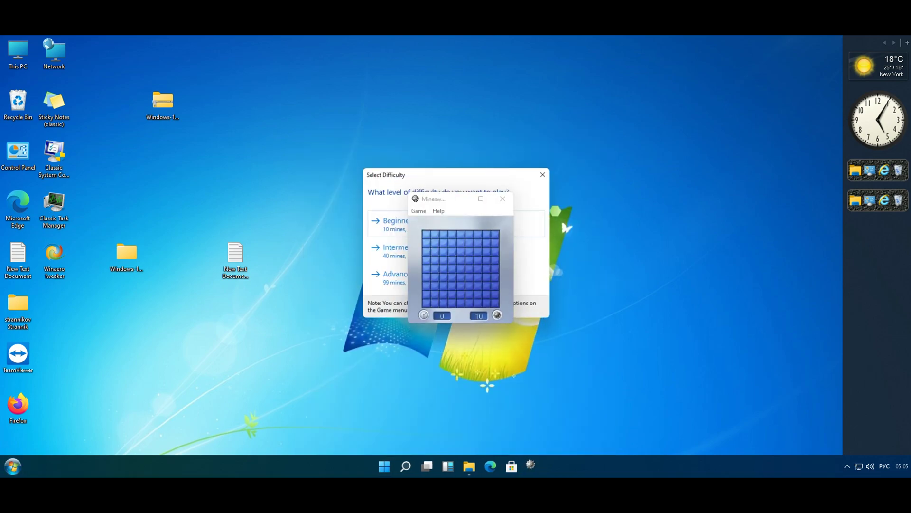
pyautogui.press('Return')
pyautogui.click(448, 251)
pyautogui.click(486, 294)
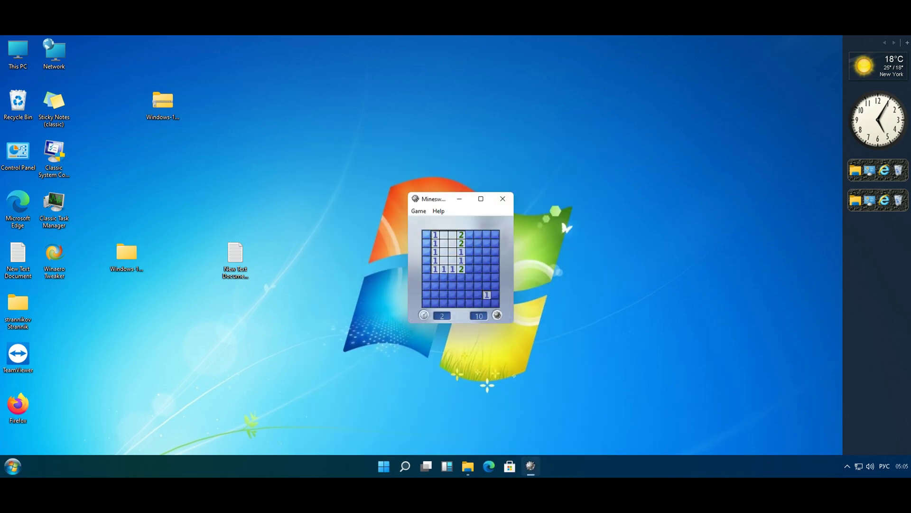
pyautogui.hotkey('alt', 'F4')
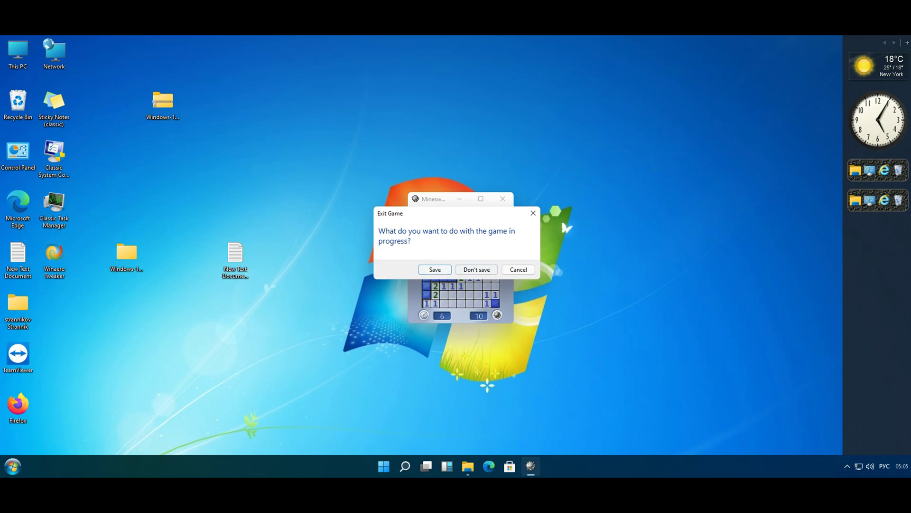
pyautogui.press('Return')
# Step: Search for "pur", launch Purble Place and start its cake-making game
pyautogui.press('super+s')
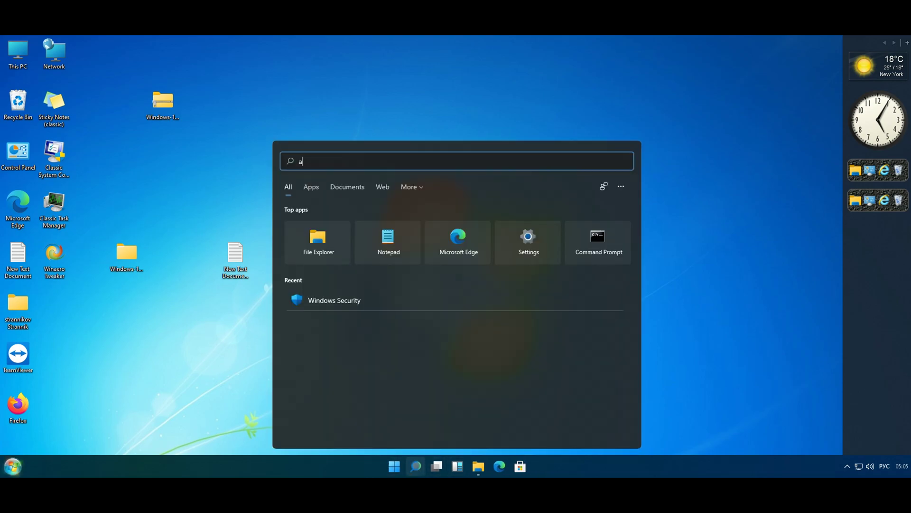
pyautogui.write('p')
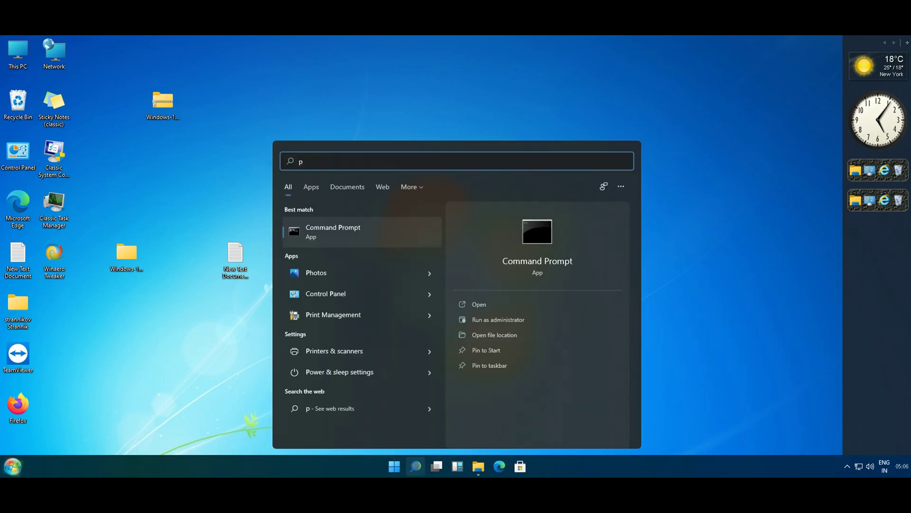
pyautogui.write('ur')
pyautogui.press('Return')
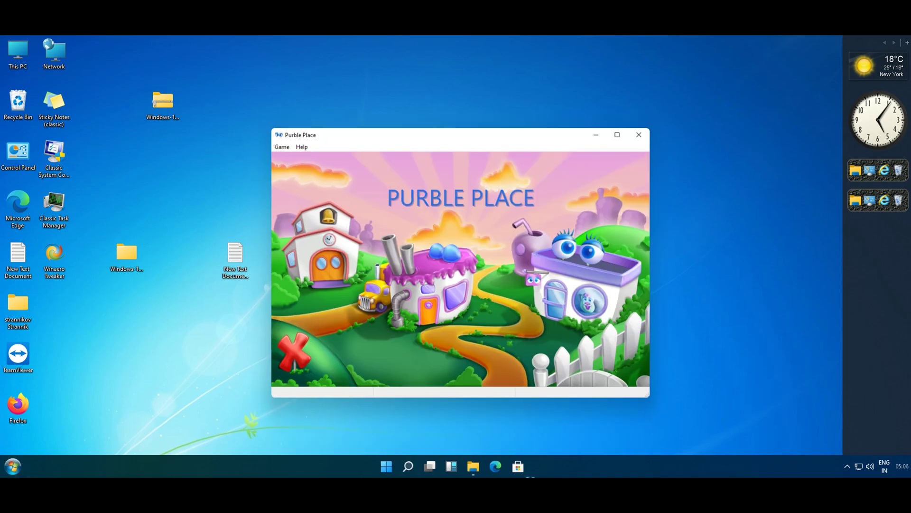
pyautogui.press('Return')
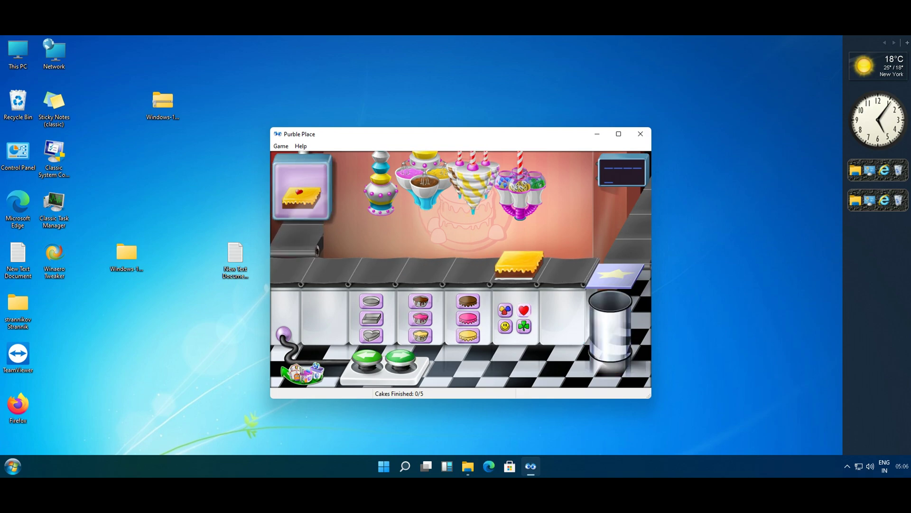
# Step: Deliver the first cake and make a heart-shaped cake with yellow batter, pink icing and coloured candy dots
pyautogui.press('Right')
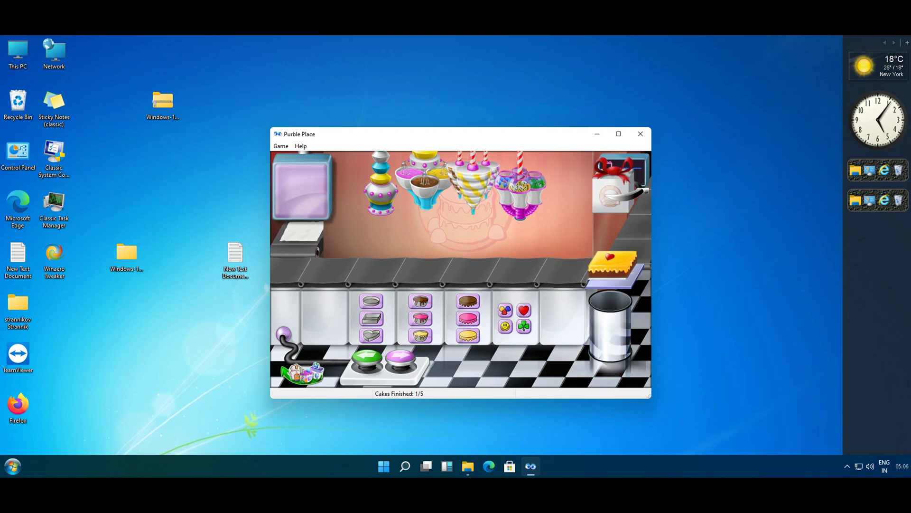
pyautogui.click(371, 335)
pyautogui.press('Right')
pyautogui.click(420, 335)
pyautogui.press('Right')
pyautogui.click(468, 318)
pyautogui.press('Right')
pyautogui.click(505, 311)
pyautogui.press('Right')
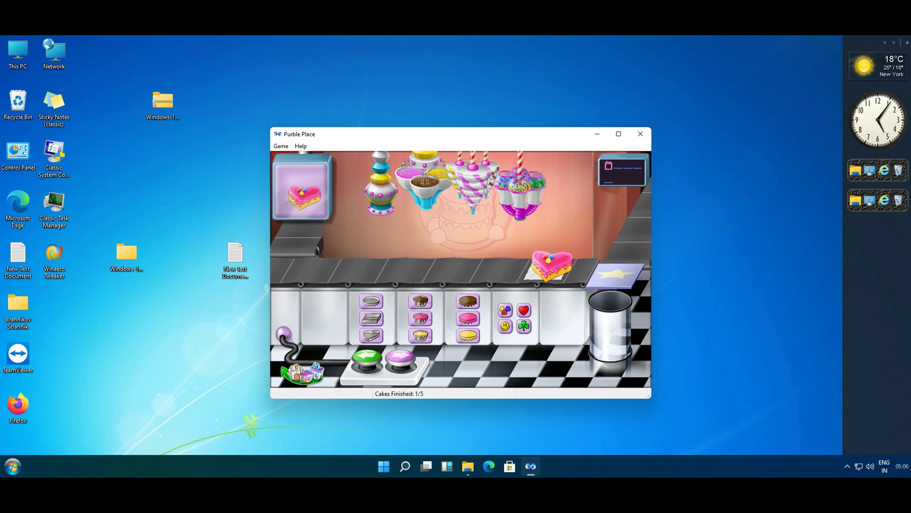
# Step: Make a square cake with yellow batter, yellow icing and a clover decoration, and send it to packing
pyautogui.click(371, 318)
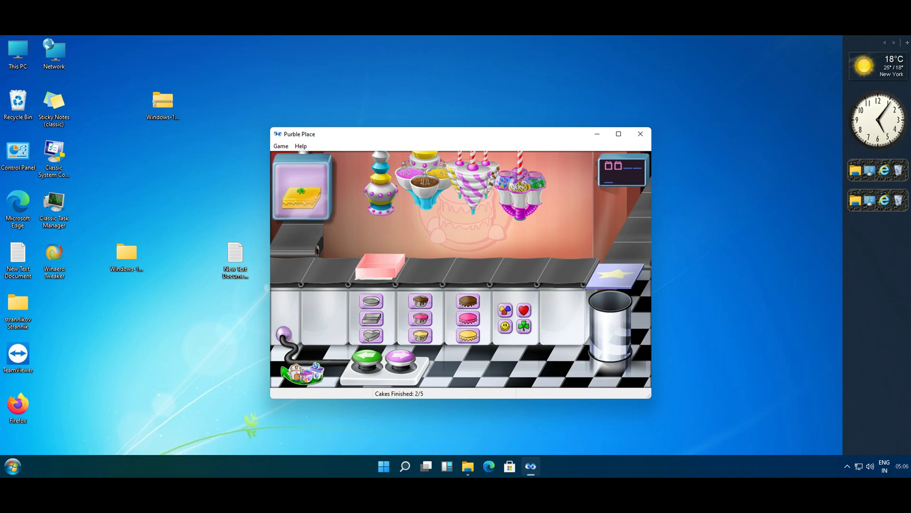
pyautogui.press('Right')
pyautogui.click(420, 336)
pyautogui.press('Right')
pyautogui.click(467, 335)
pyautogui.press('Right')
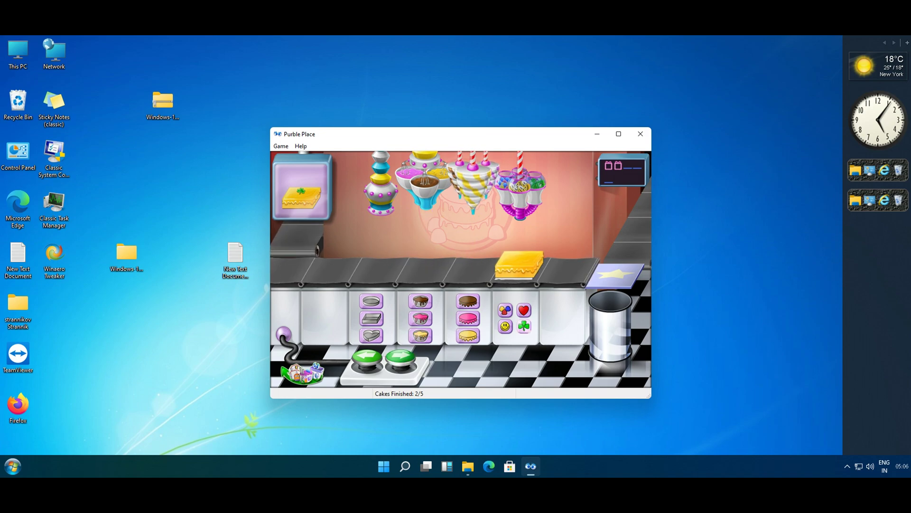
pyautogui.press('Right')
# Step: Make a square cake with chocolate batter, yellow icing and a heart decoration, and send it to packing
pyautogui.click(371, 318)
pyautogui.press('Right')
pyautogui.click(420, 301)
pyautogui.press('Right')
pyautogui.click(468, 335)
pyautogui.press('Right')
pyautogui.click(523, 310)
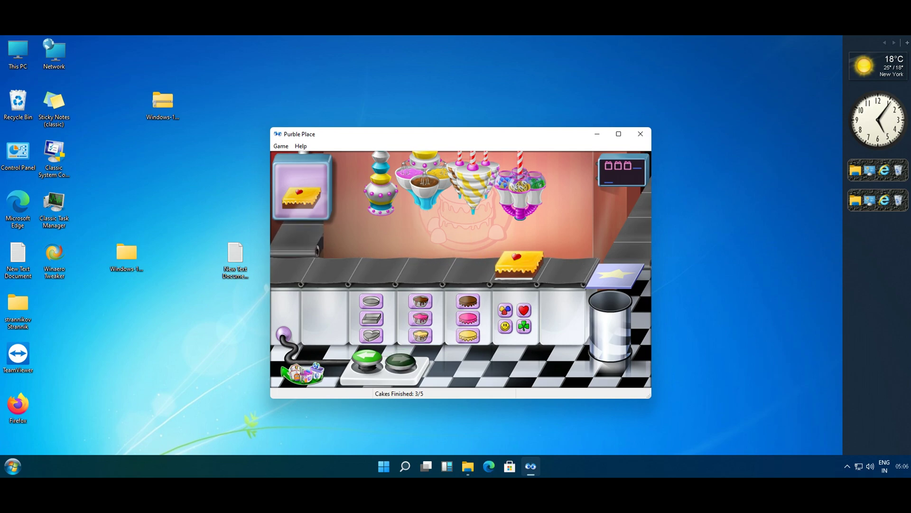
pyautogui.press('Right')
pyautogui.press('Right')
# Step: Make the last square cake with yellow batter, yellow icing and coloured candy dots, and send it to packing
pyautogui.click(371, 318)
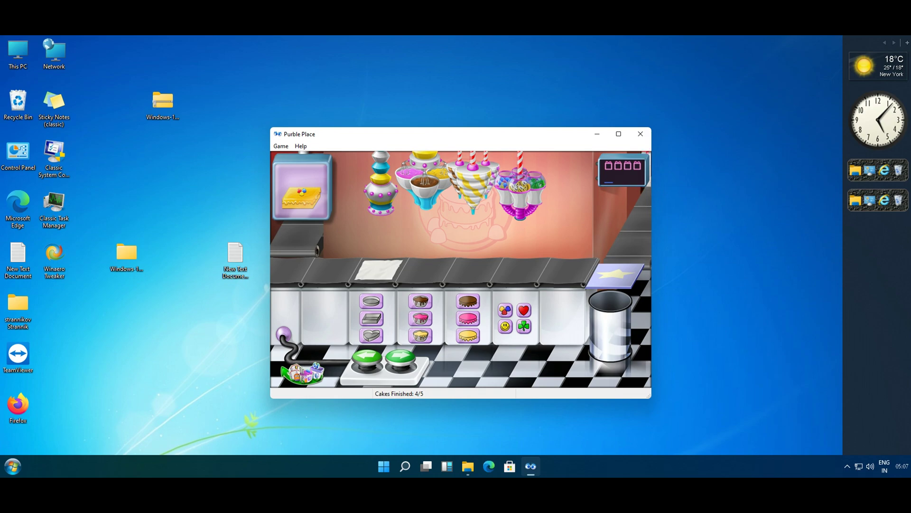
pyautogui.press('Right')
pyautogui.click(400, 356)
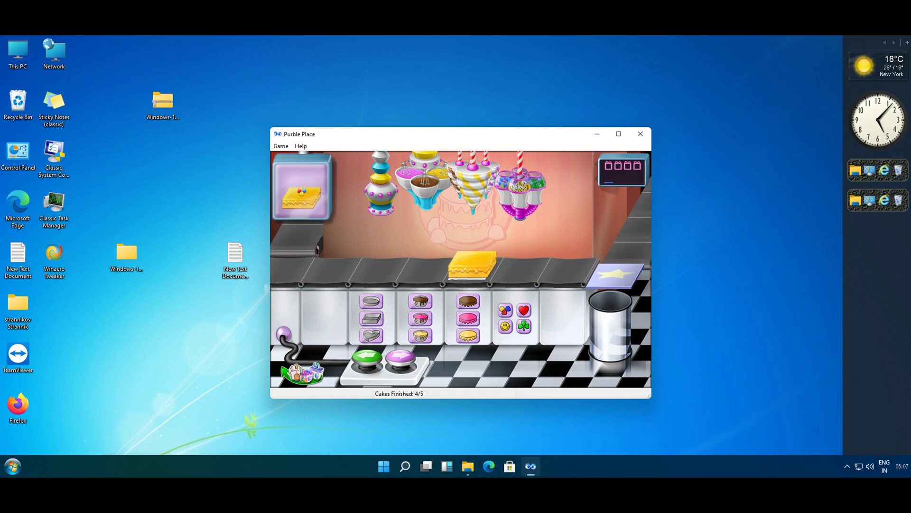
pyautogui.click(505, 310)
pyautogui.click(400, 356)
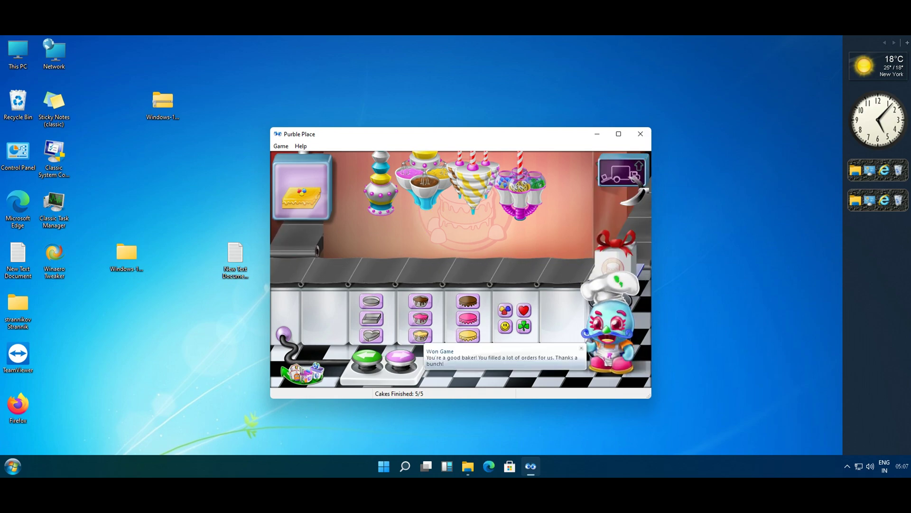
# Step: Close Purble Place and open a File Explorer window showing This PC
pyautogui.hotkey('alt', 'F4')
pyautogui.press('super')
pyautogui.press('super+e')
pyautogui.hotkey('alt', 'Up')
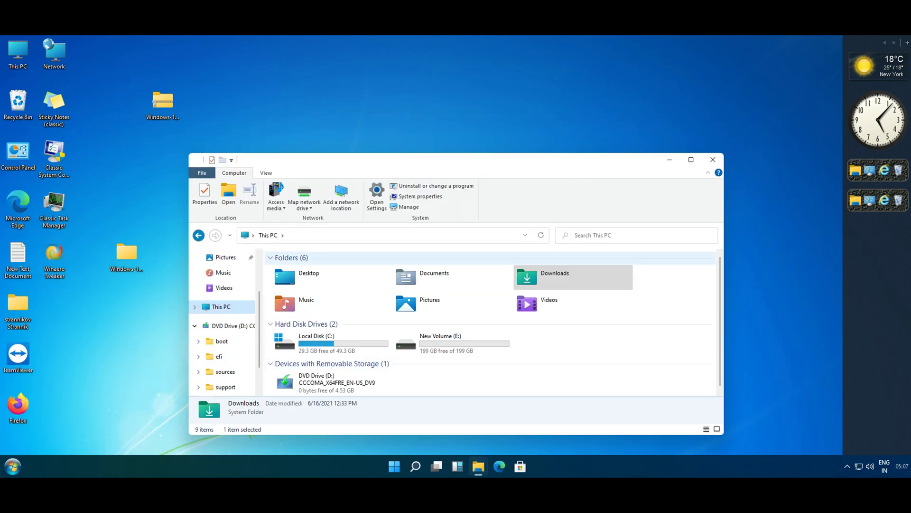
# Step: Check the desktop's context menu and the Windows 11 Start menu, closing each one
pyautogui.hotkey('shift', 'F10')
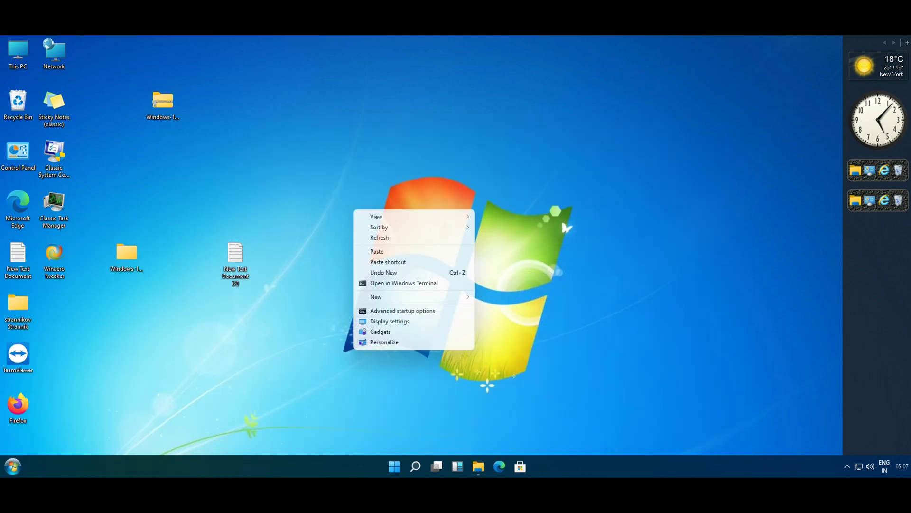
pyautogui.press('Escape')
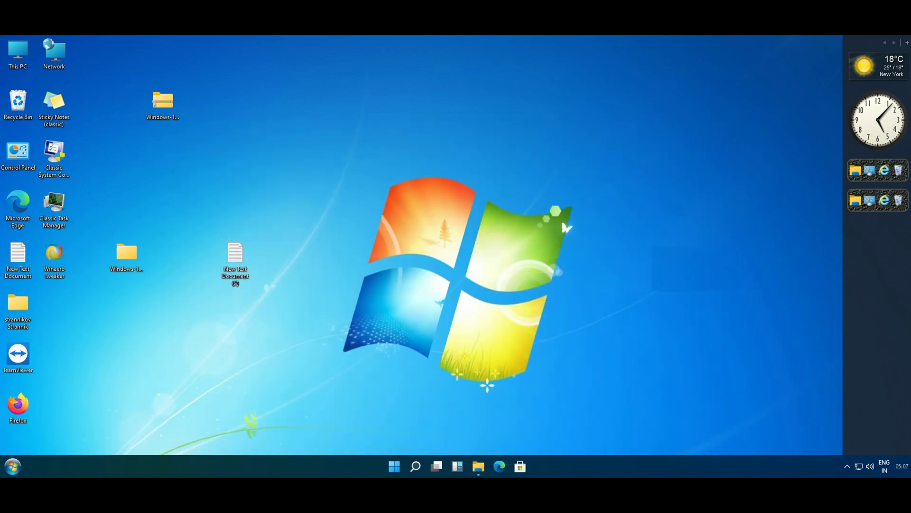
pyautogui.press('super')
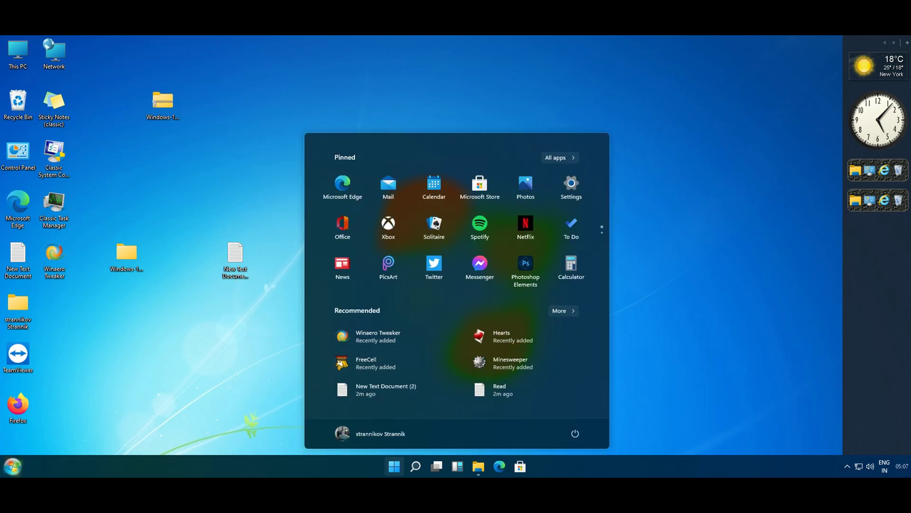
pyautogui.press('Escape')
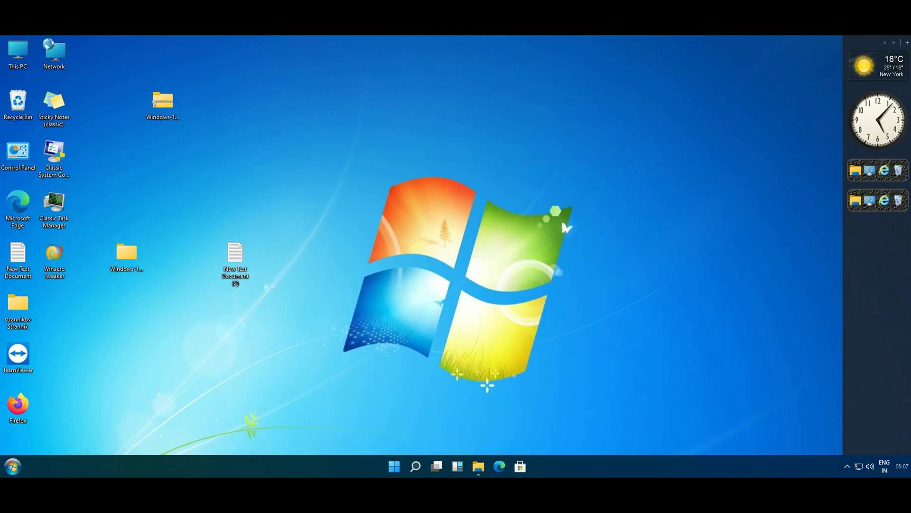
# Step: Run msconfig, inspect the User Account Control settings, dismiss the Winaero Tweaker message and close the settings window
pyautogui.press('super+r')
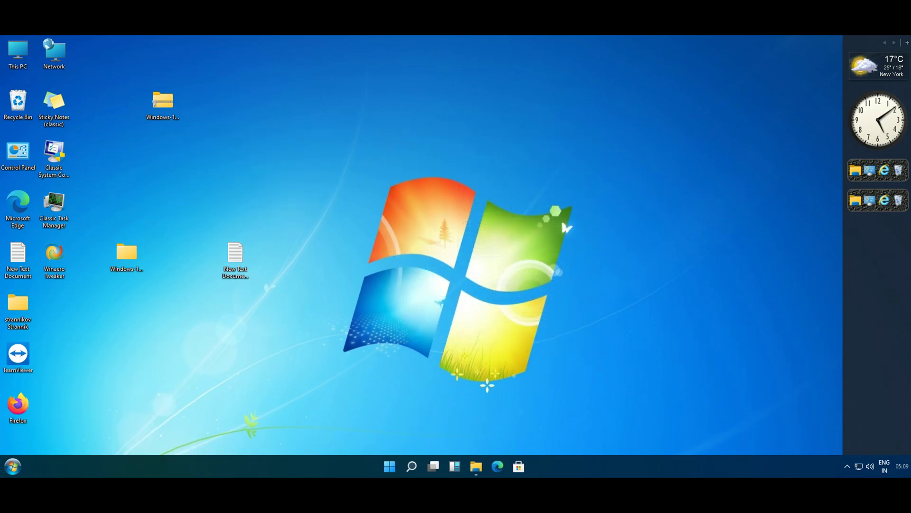
pyautogui.press('super+r')
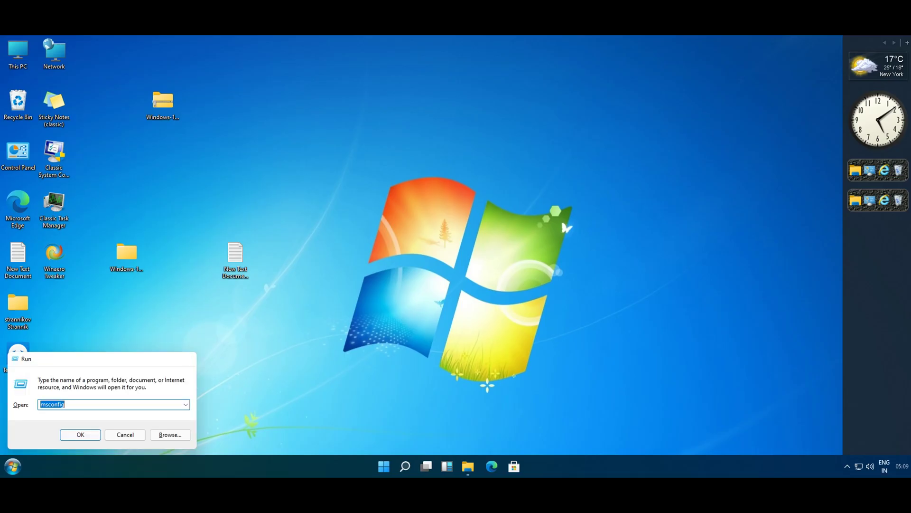
pyautogui.press('Return')
pyautogui.scroll(-5, 455, 244)
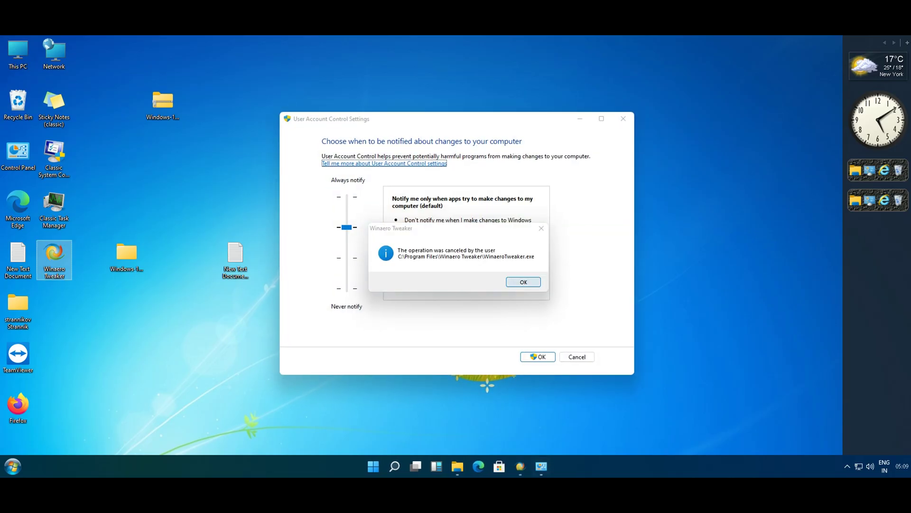
pyautogui.press('Return')
pyautogui.click(623, 118)
# Step: Open the Windows-10-to-Windows-7 folder and look through its middle step folders, including the 4th Step and 6th Step
pyautogui.doubleClick(162, 102)
pyautogui.doubleClick(306, 326)
pyautogui.hotkey('alt', 'Left')
pyautogui.doubleClick(306, 356)
pyautogui.hotkey('alt', 'Left')
pyautogui.press('Down')
pyautogui.press('Return')
pyautogui.hotkey('alt', 'Left')
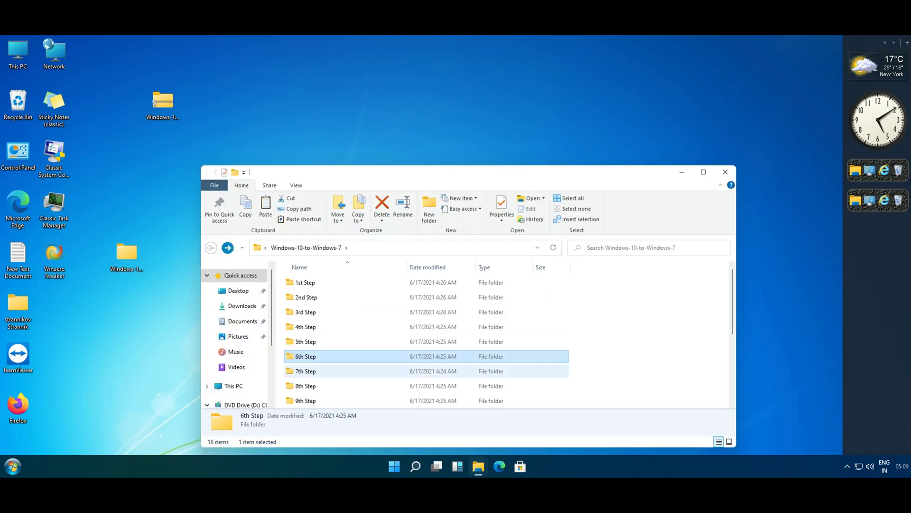
# Step: View and close the Read text file in the 2nd Step folder's "Remove Bloatware including Microsoft Store" subfolder
pyautogui.doubleClick(305, 297)
pyautogui.doubleClick(332, 283)
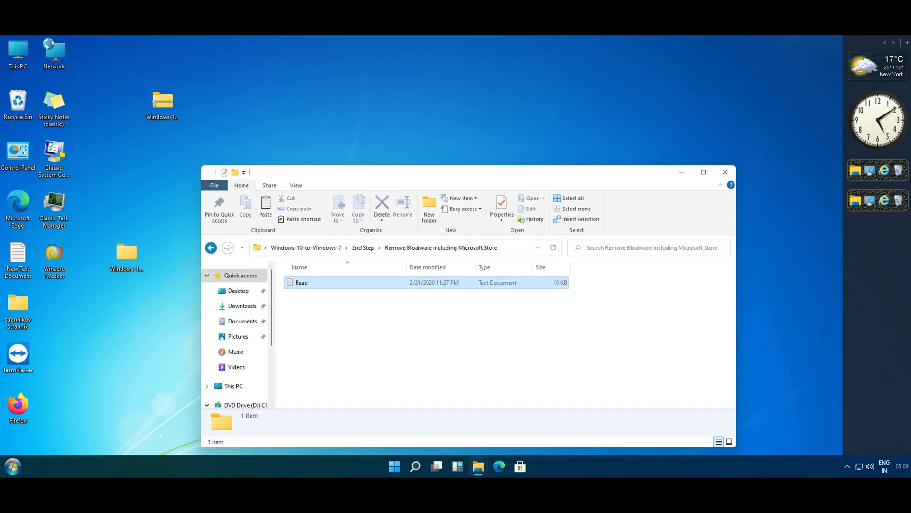
pyautogui.doubleClick(303, 282)
pyautogui.hotkey('alt', 'F4')
# Step: Try to run WinaeroTweaker-0.16.1.0-setup from the 3rd Step folder
pyautogui.hotkey('alt', 'Left')
pyautogui.press('Down')
pyautogui.press('Return')
pyautogui.press('End')
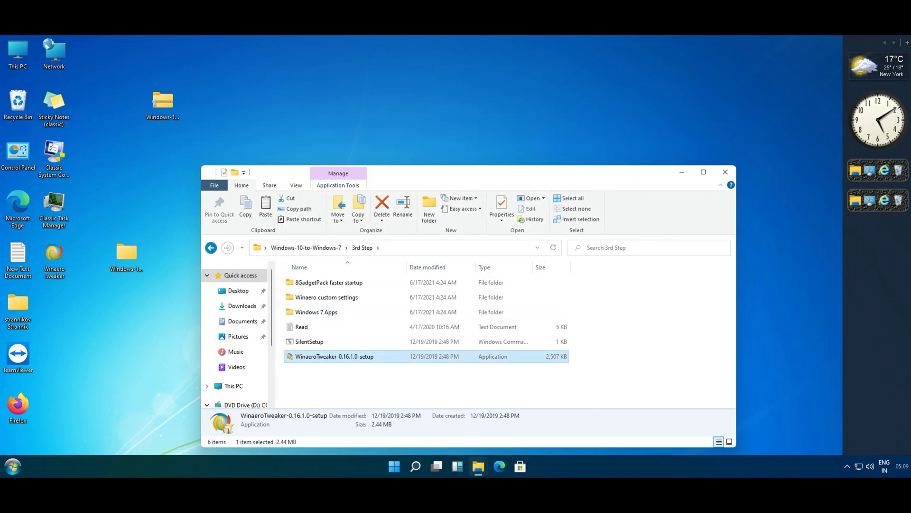
pyautogui.press('Return')
pyautogui.press('Escape')
pyautogui.press('y')
# Step: Launch Winaero Tweaker and look through its list of appearance and behavior tweaks
pyautogui.press('super')
pyautogui.write('win')
pyautogui.press('Return')
pyautogui.hotkey('alt', 'y')
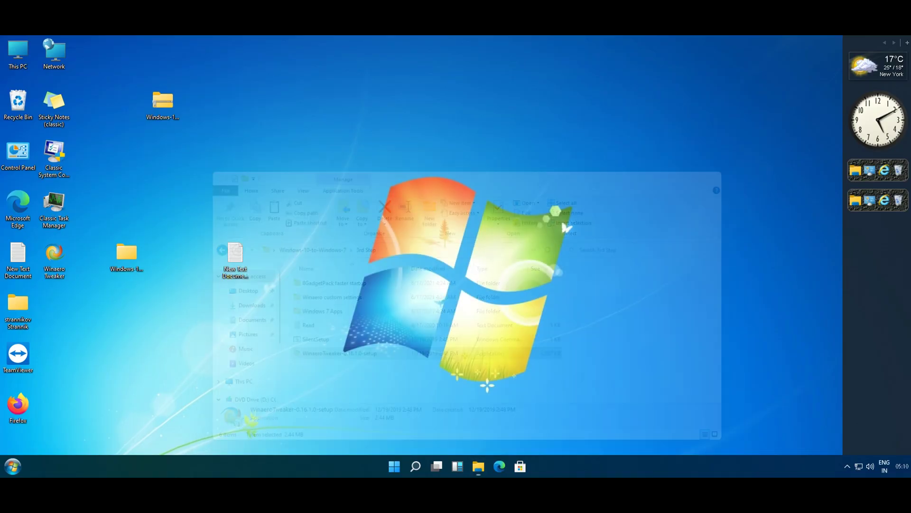
pyautogui.scroll(-15, 228, 257)
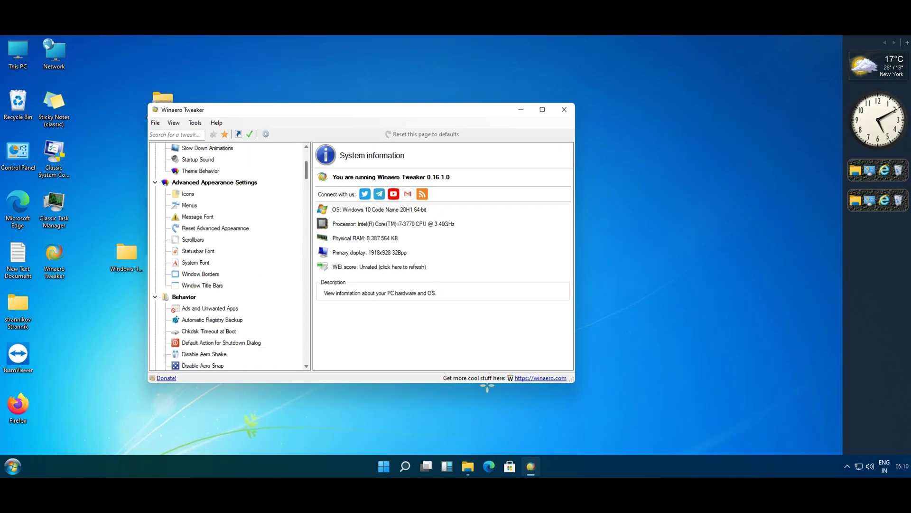
pyautogui.press('super')
pyautogui.write('win')
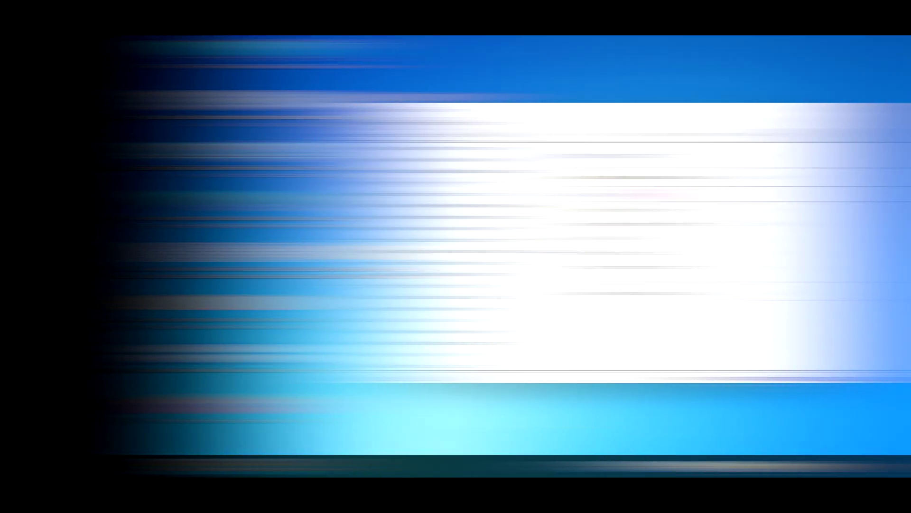